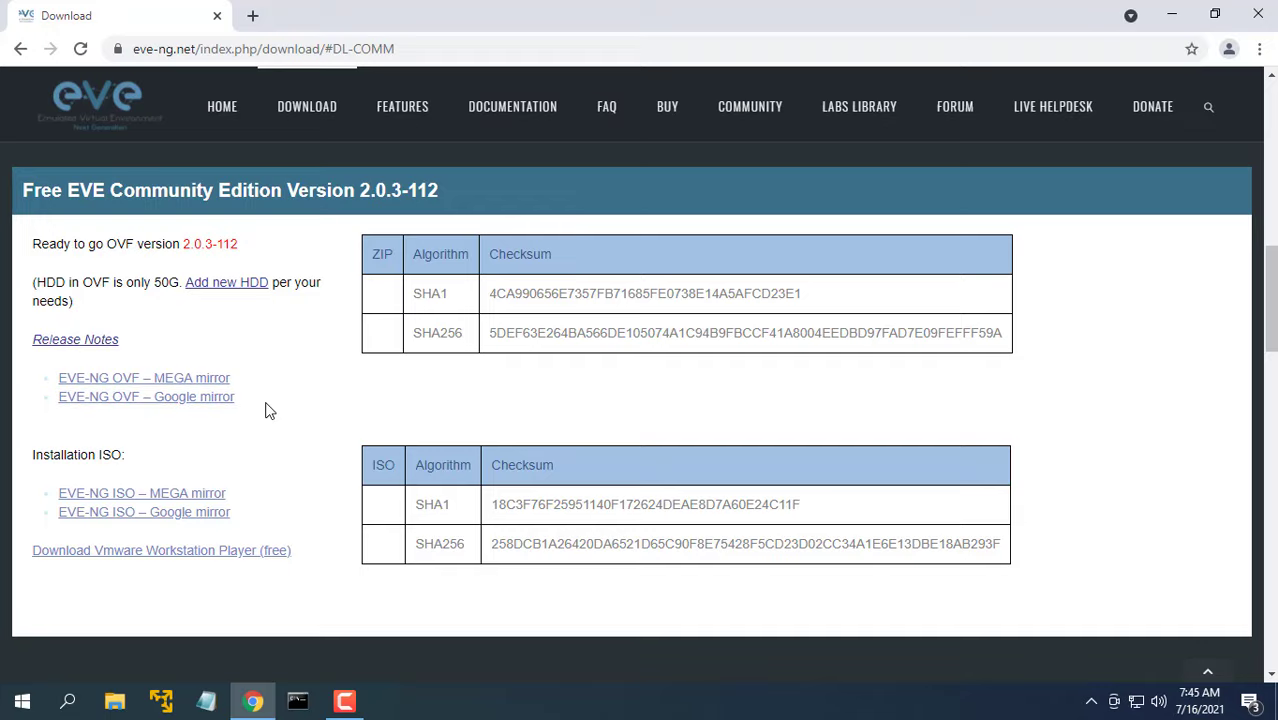
- Minimize the browser and open 001\EVE-COMM-VM-112 to view its three VM files
click(1171, 15)
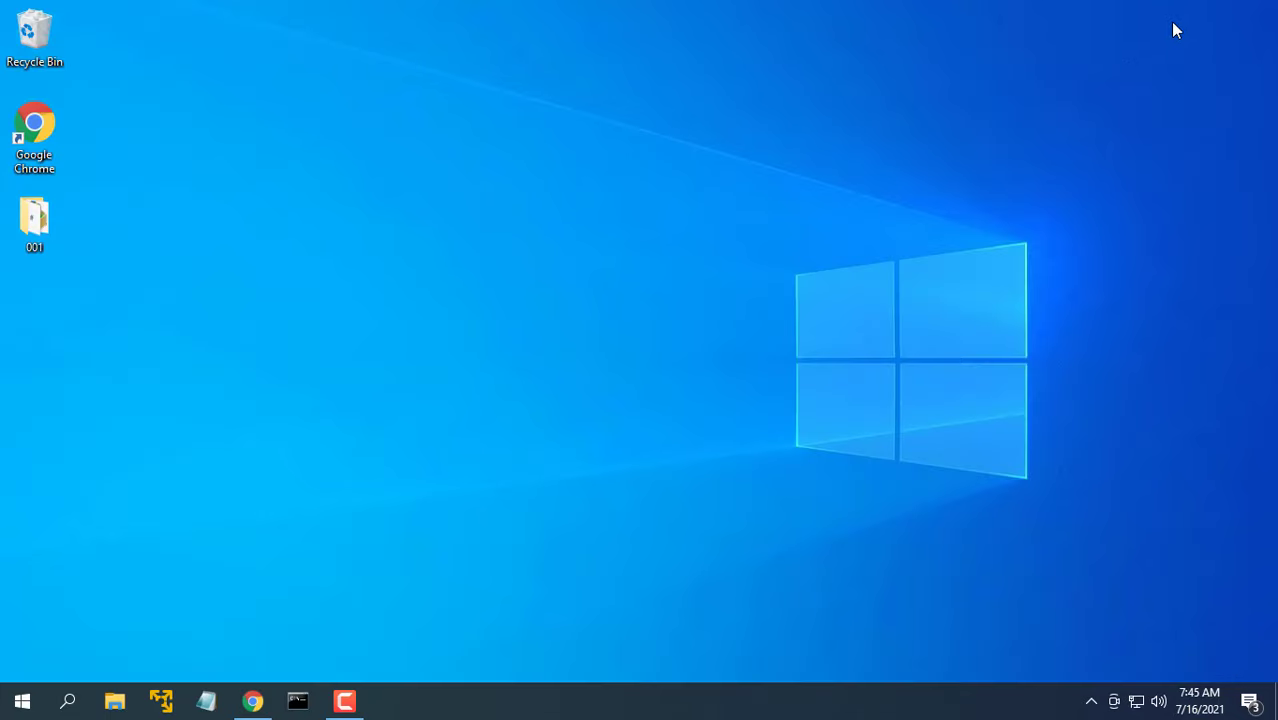
double_click(47, 228)
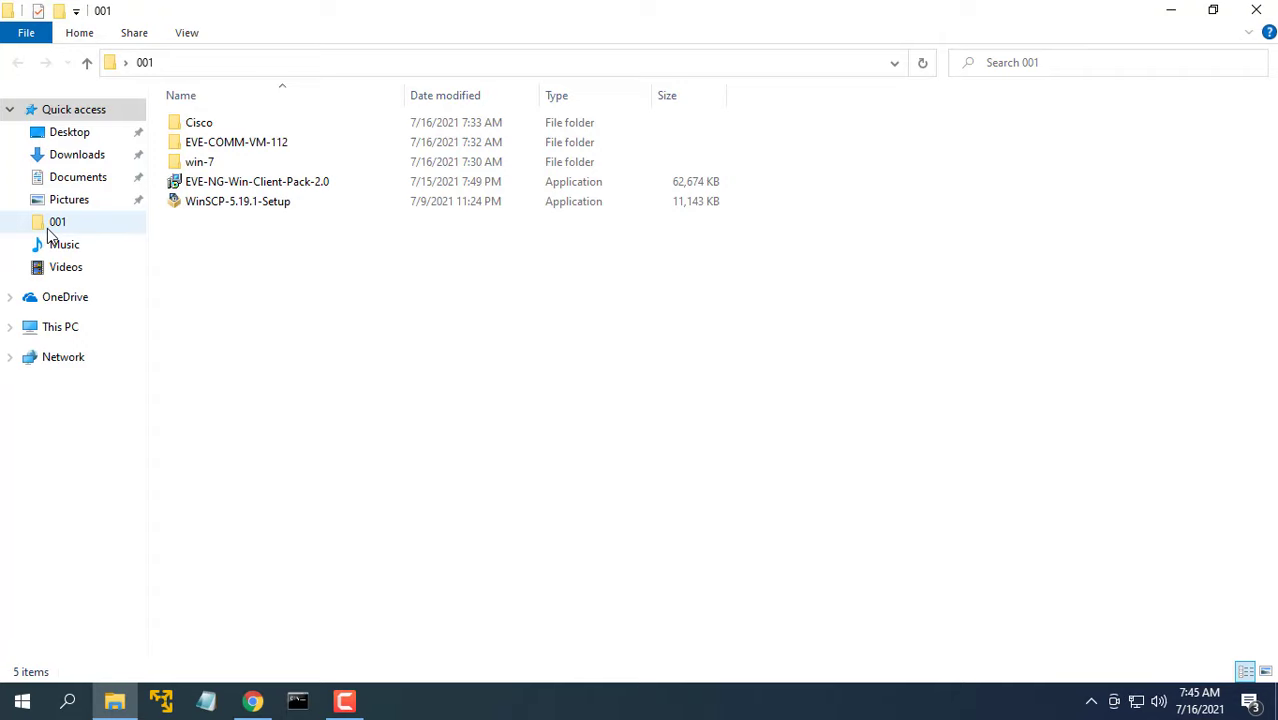
double_click(243, 145)
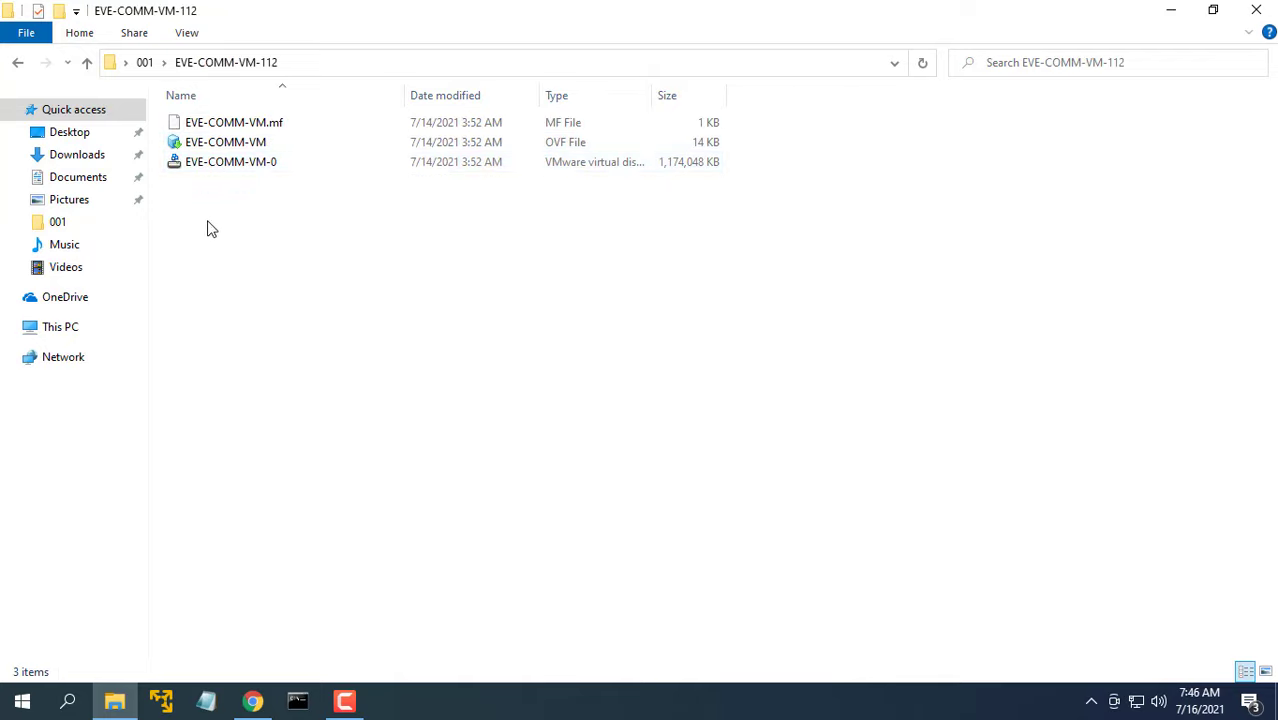
drag(206, 230, 322, 118)
- Clear the selection, close File Explorer, and launch VMware Workstation 16 Player
click(330, 252)
click(1256, 12)
click(585, 180)
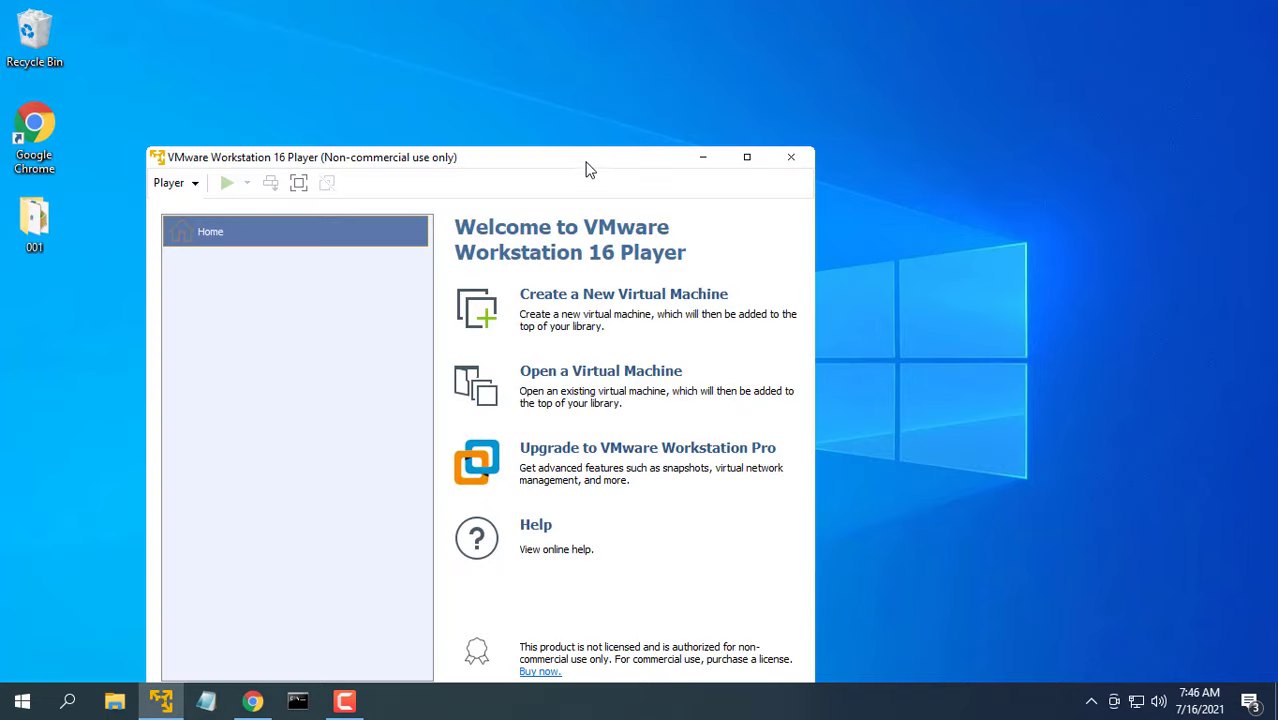
- Maximize Player and select EVE-COMM-VM.ovf in the EVE-COMM-VM-112 folder
double_click(586, 162)
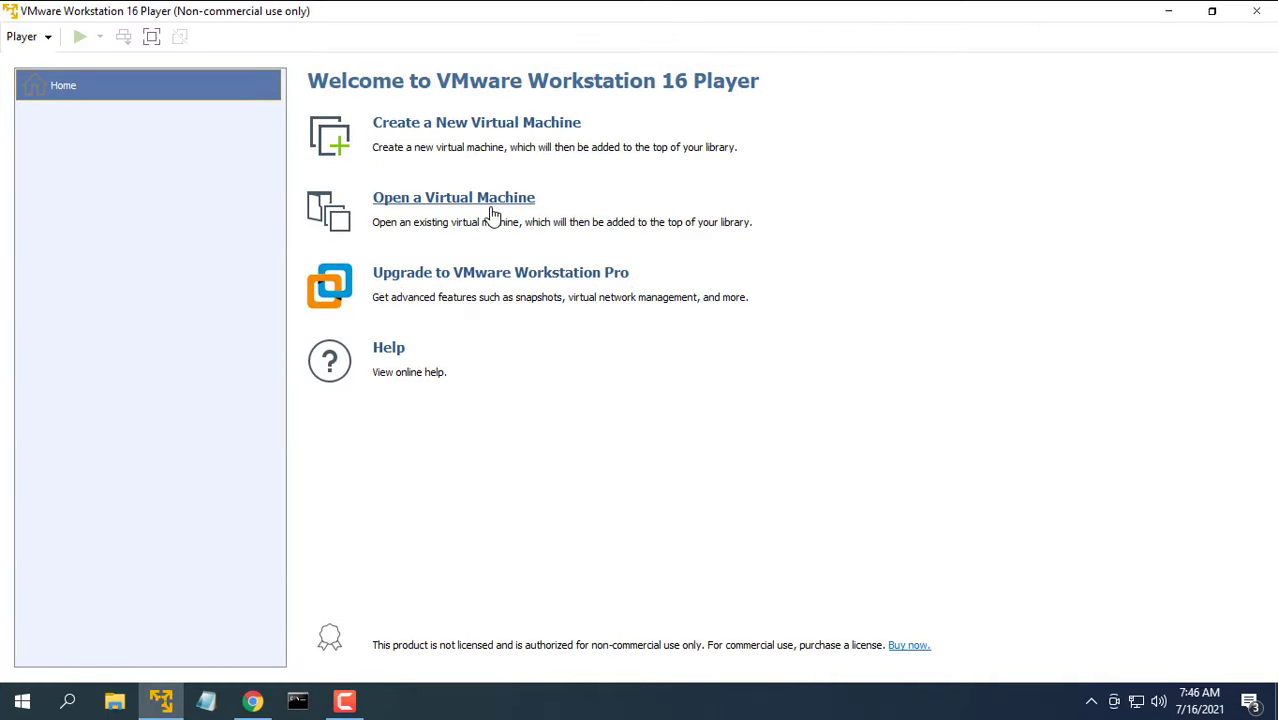
click(462, 199)
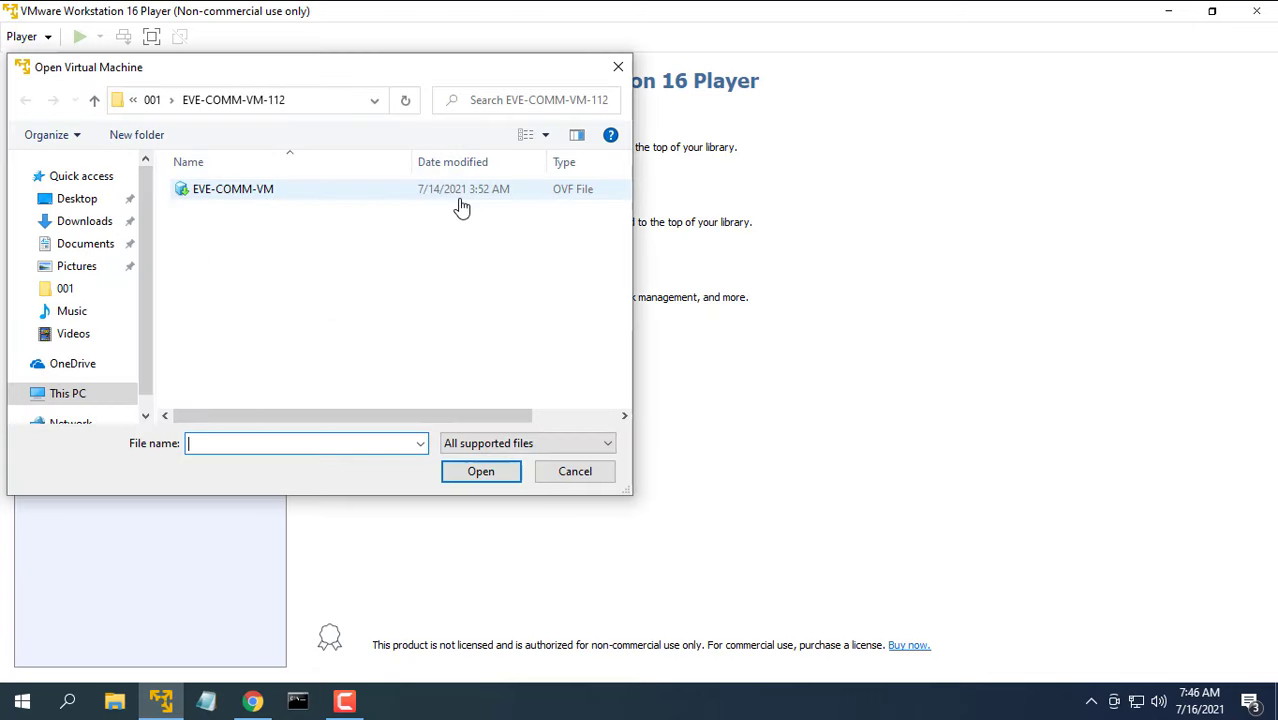
click(163, 101)
double_click(233, 207)
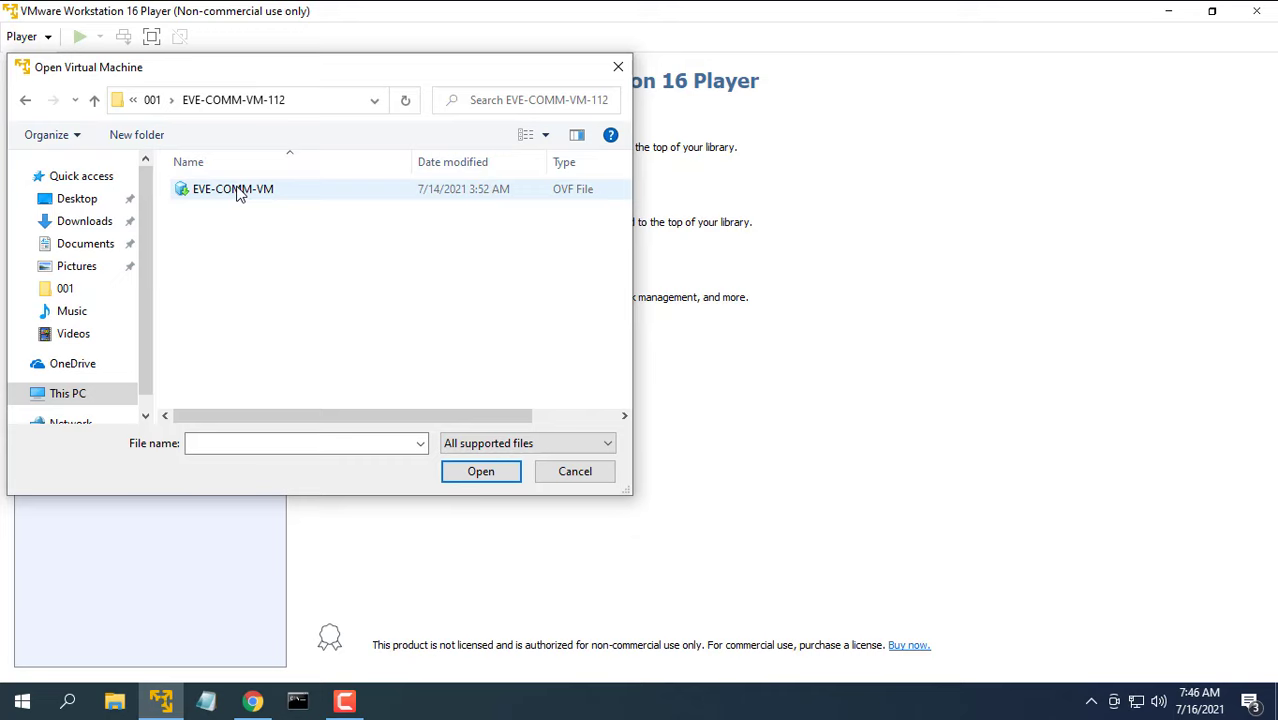
click(240, 193)
- Open and import the EVE-COMM-VM appliance, then power it on
click(480, 473)
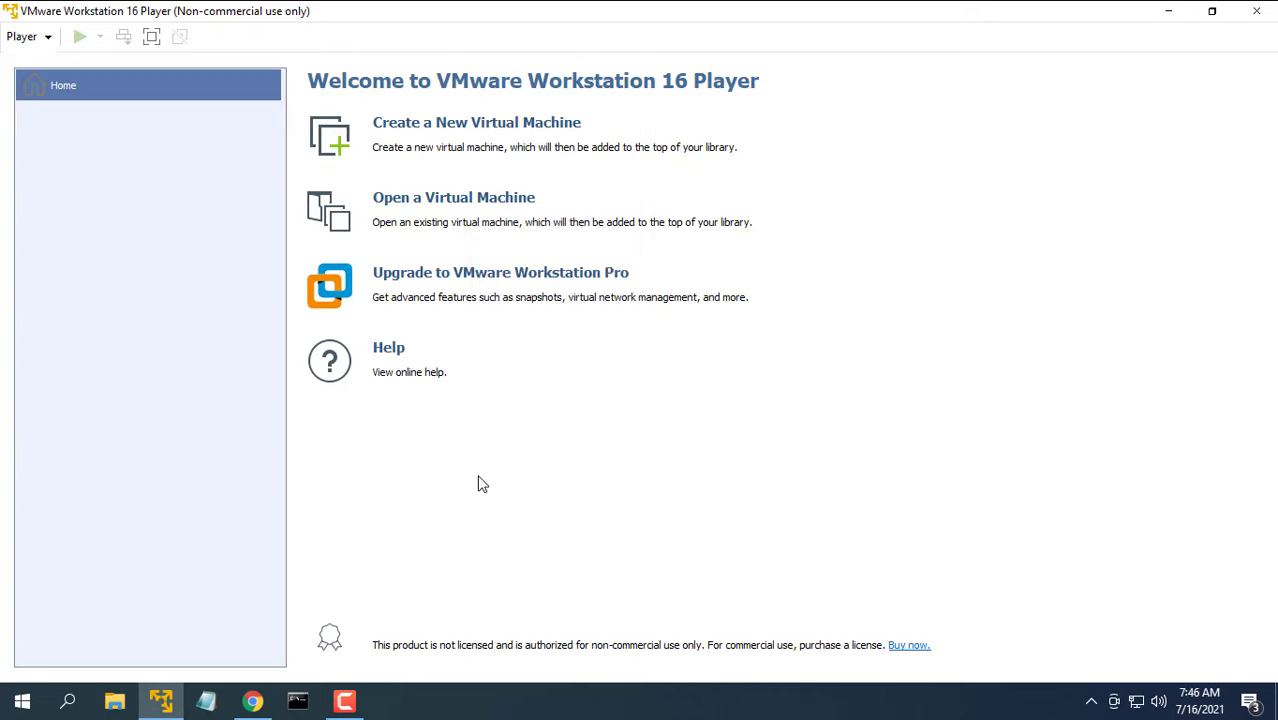
click(693, 433)
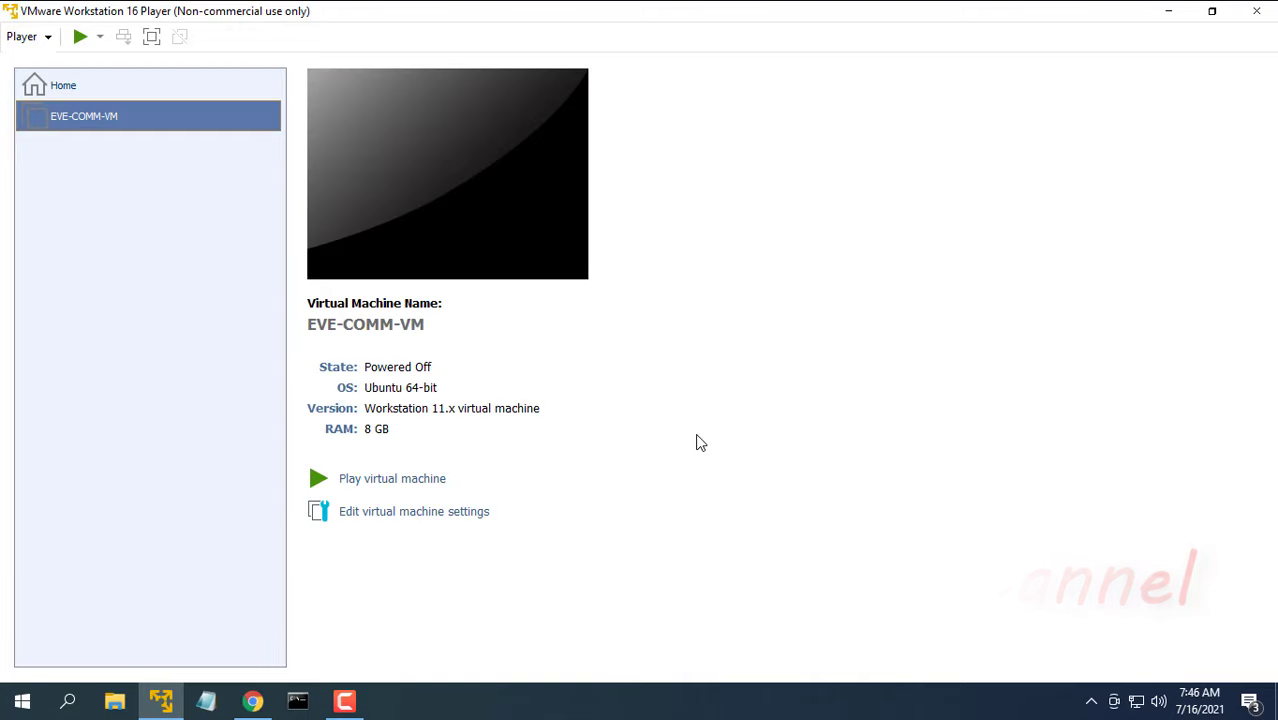
click(416, 482)
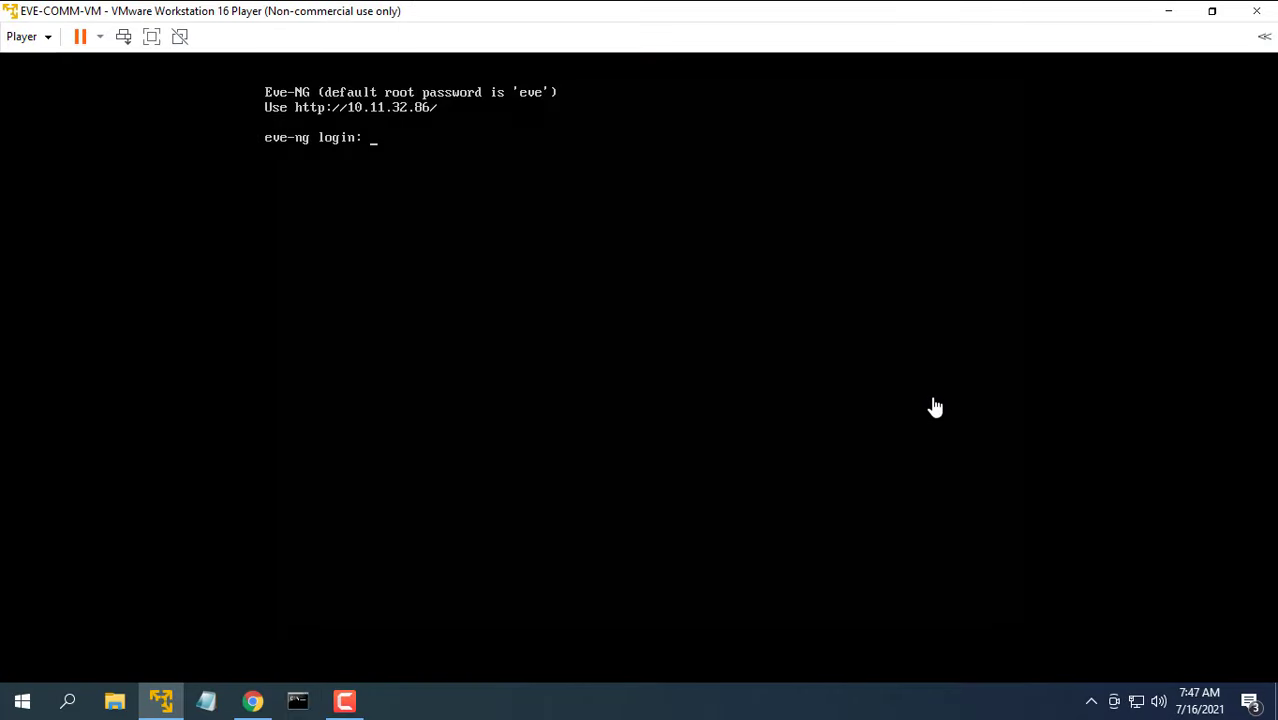
- Log in to the console as root and set and confirm the new root password
click(760, 360)
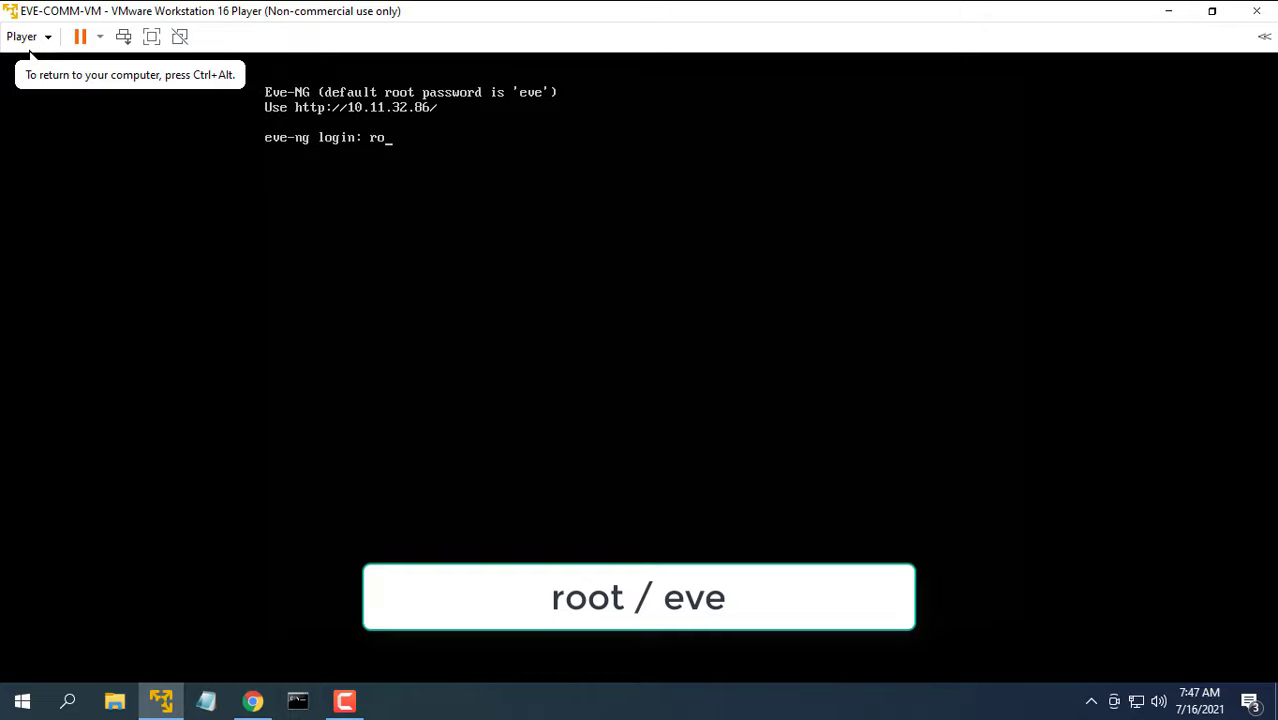
key(Return)
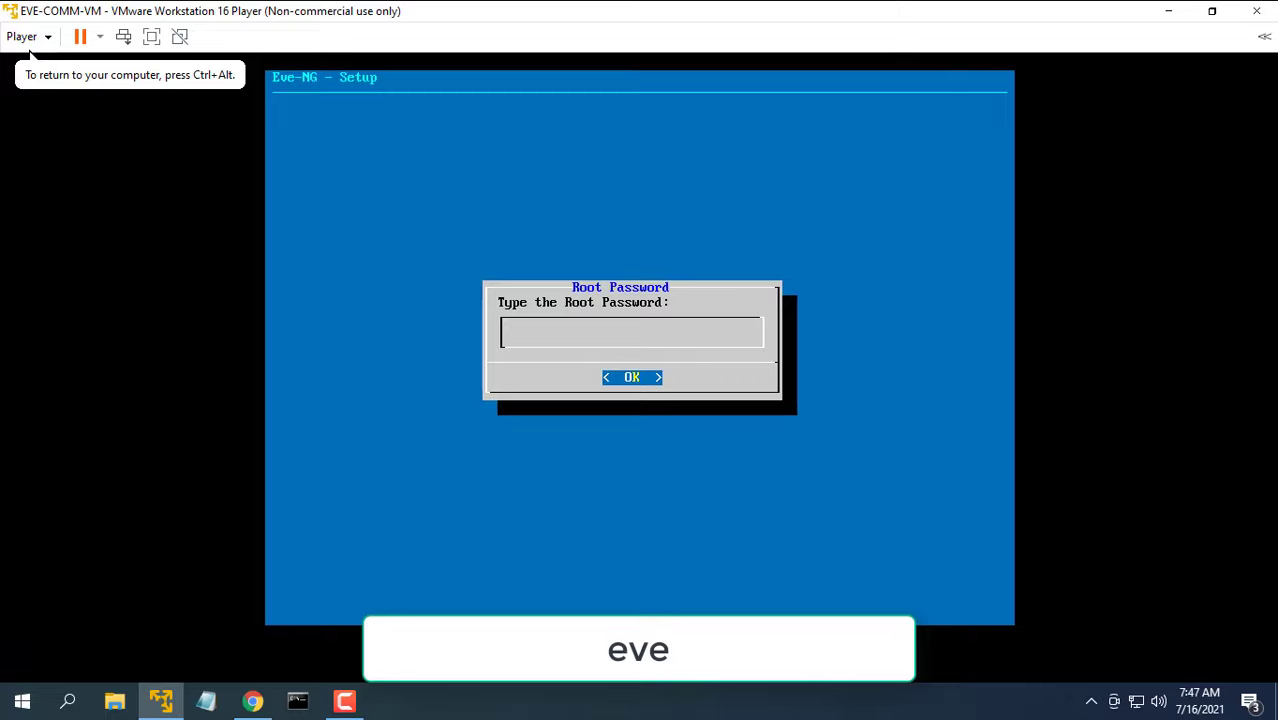
key(Return)
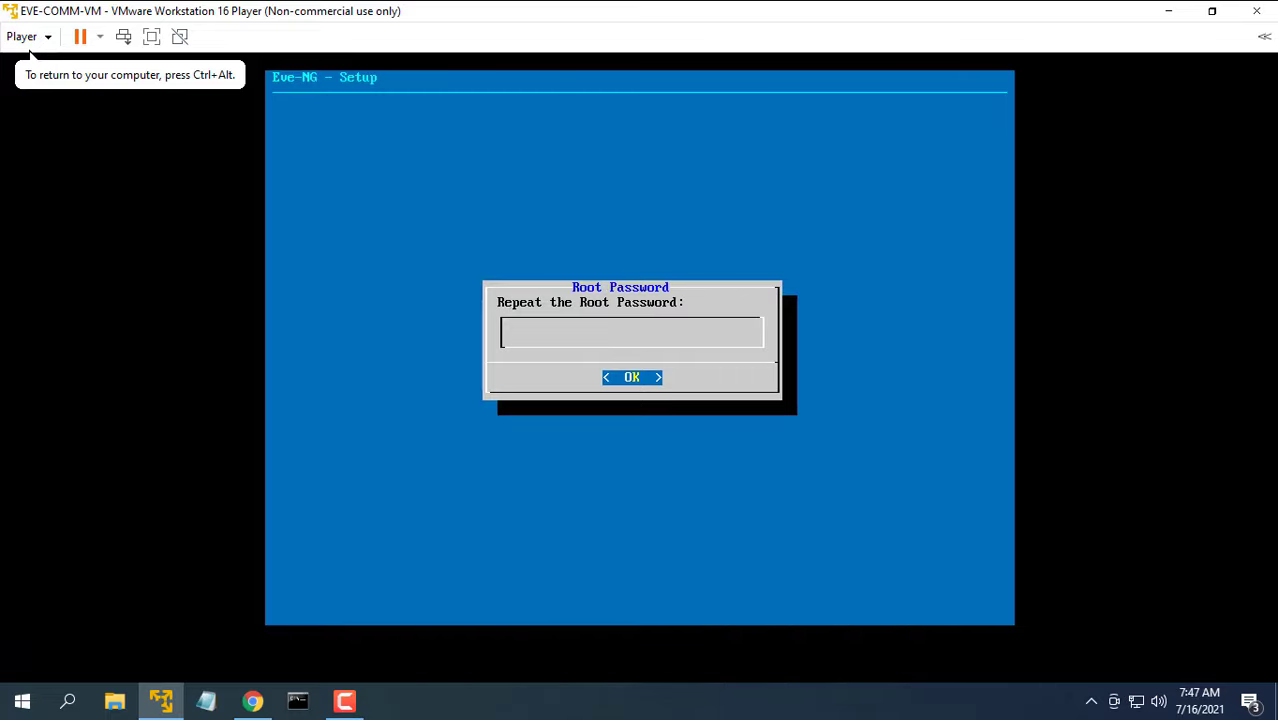
key(Return)
- Accept the default eve-ng hostname and example.com domain, leaving the NTP server empty
key(Return)
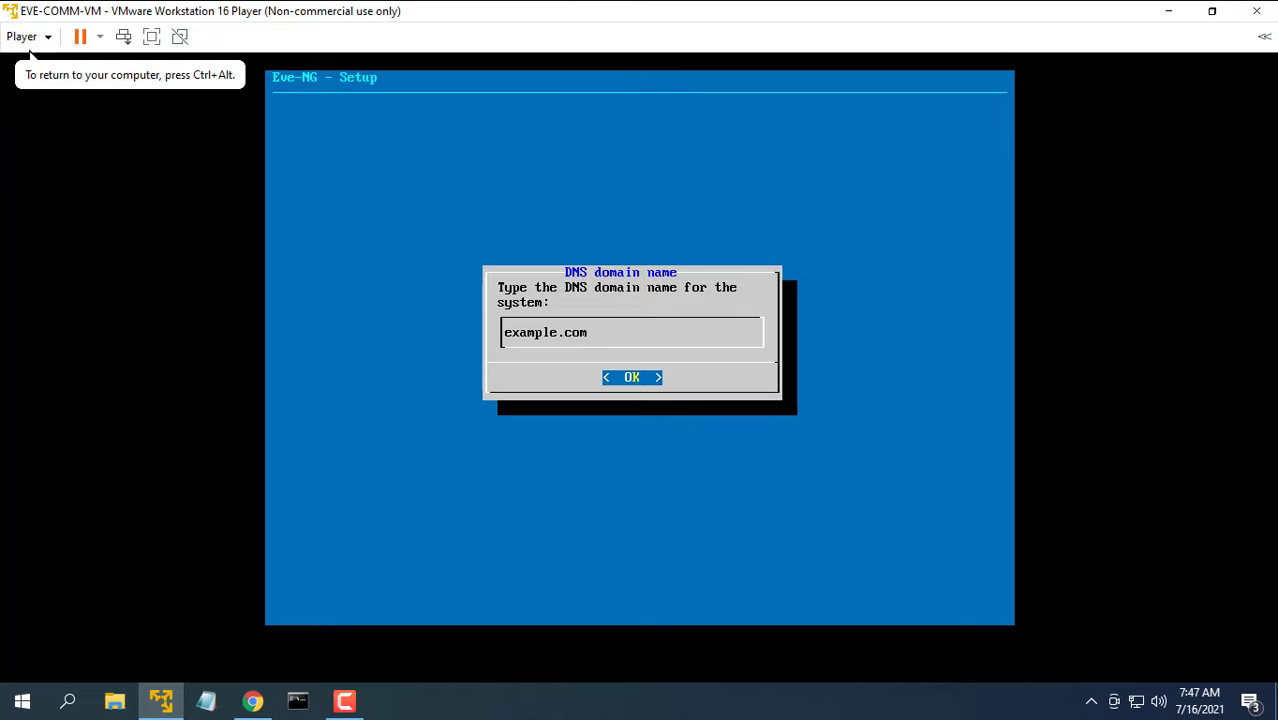
key(Return)
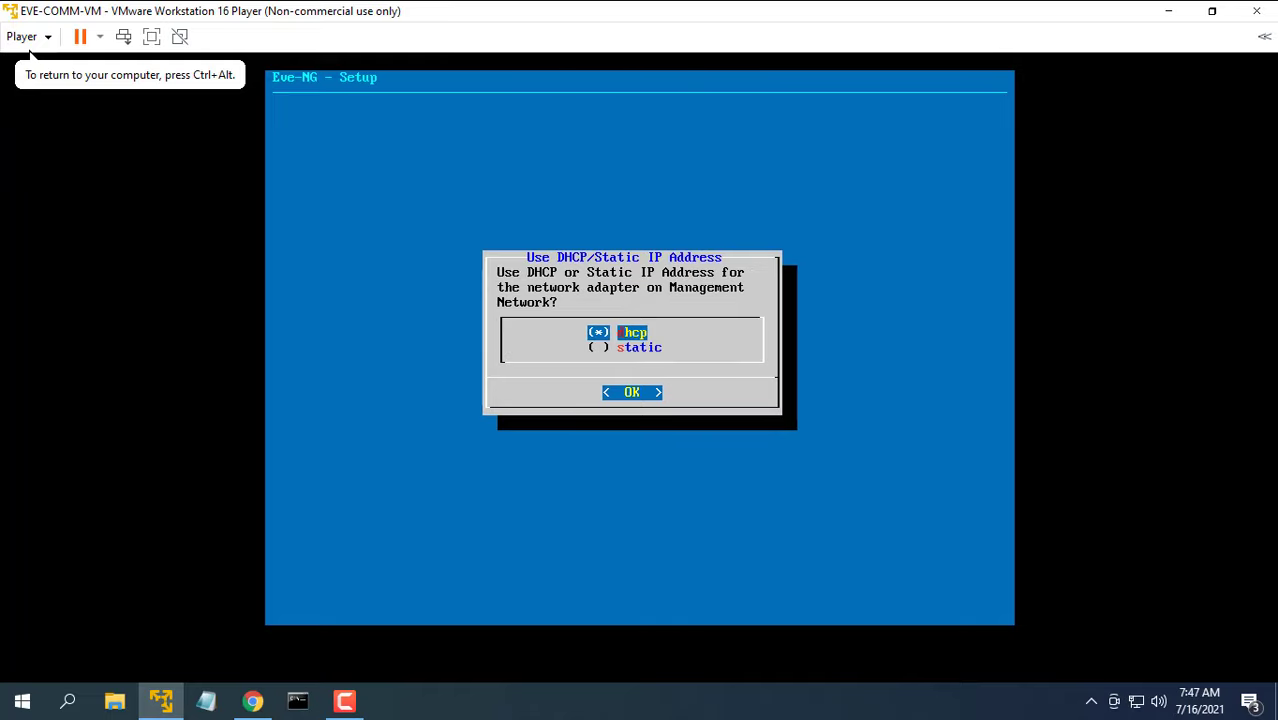
key(Return)
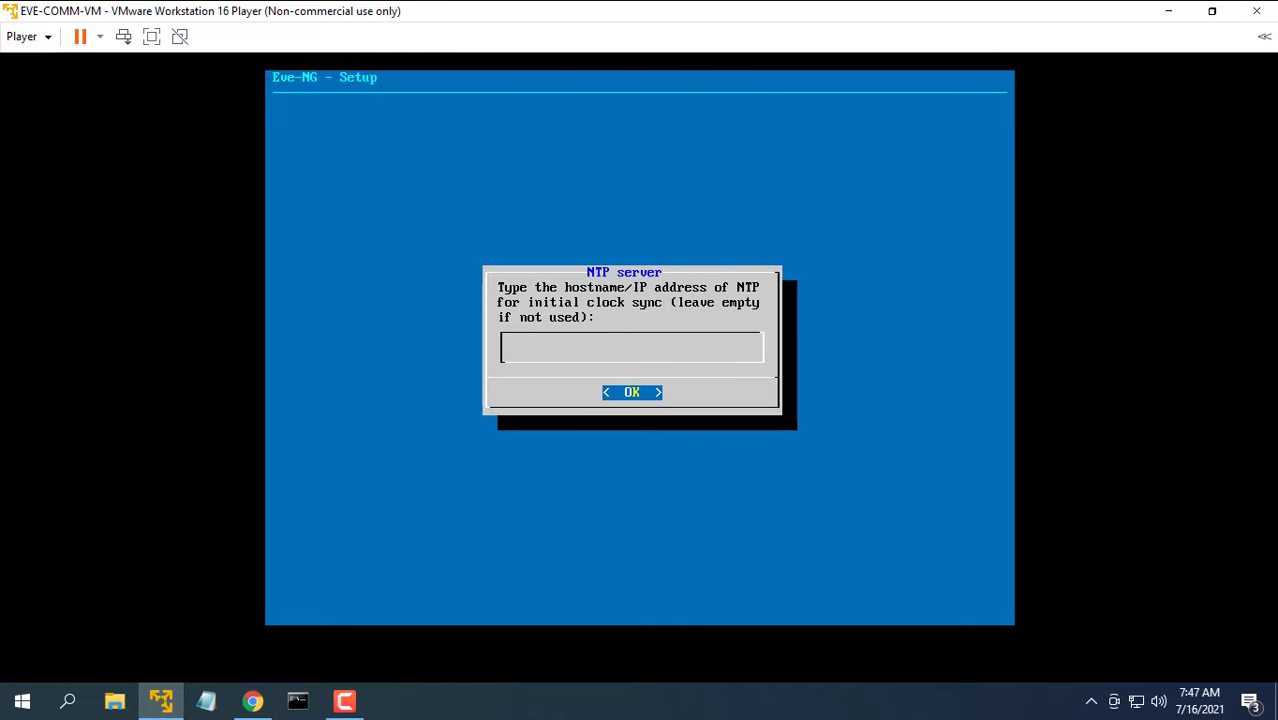
key(Return)
key(Return)
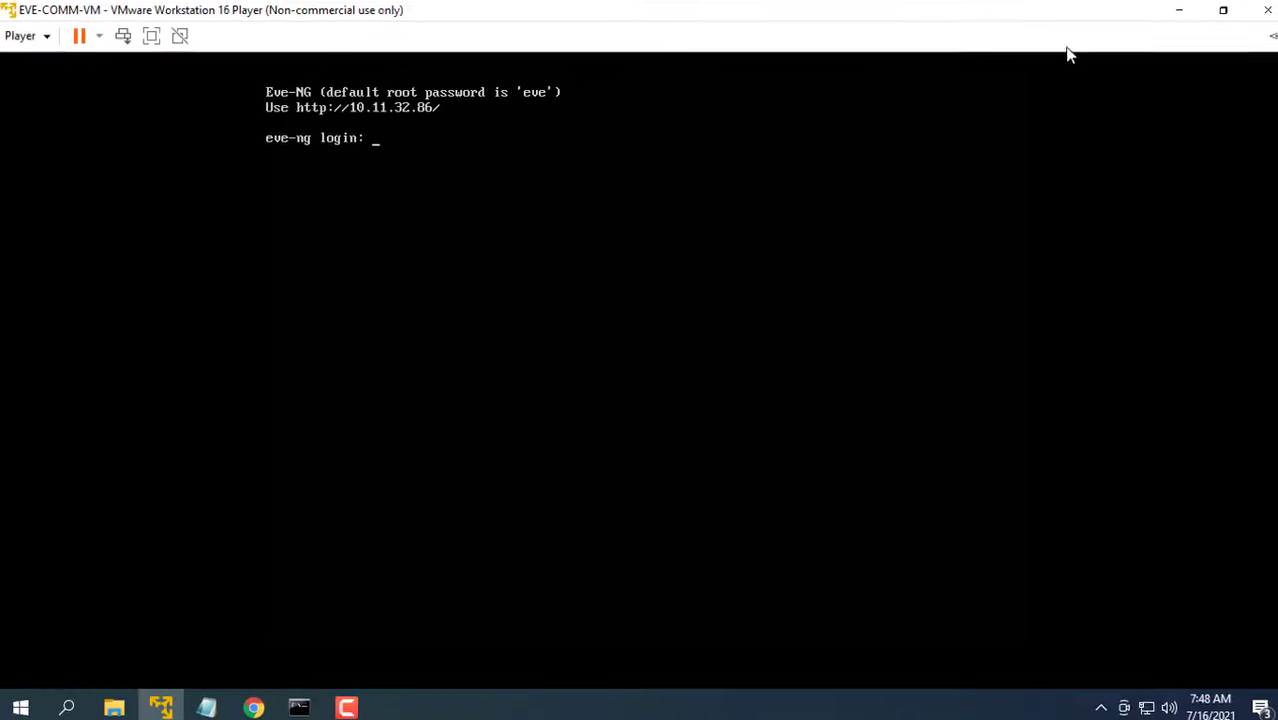
- Sign in to the EVE-NG web interface at 10.11.32.86 without saving the password
click(1170, 12)
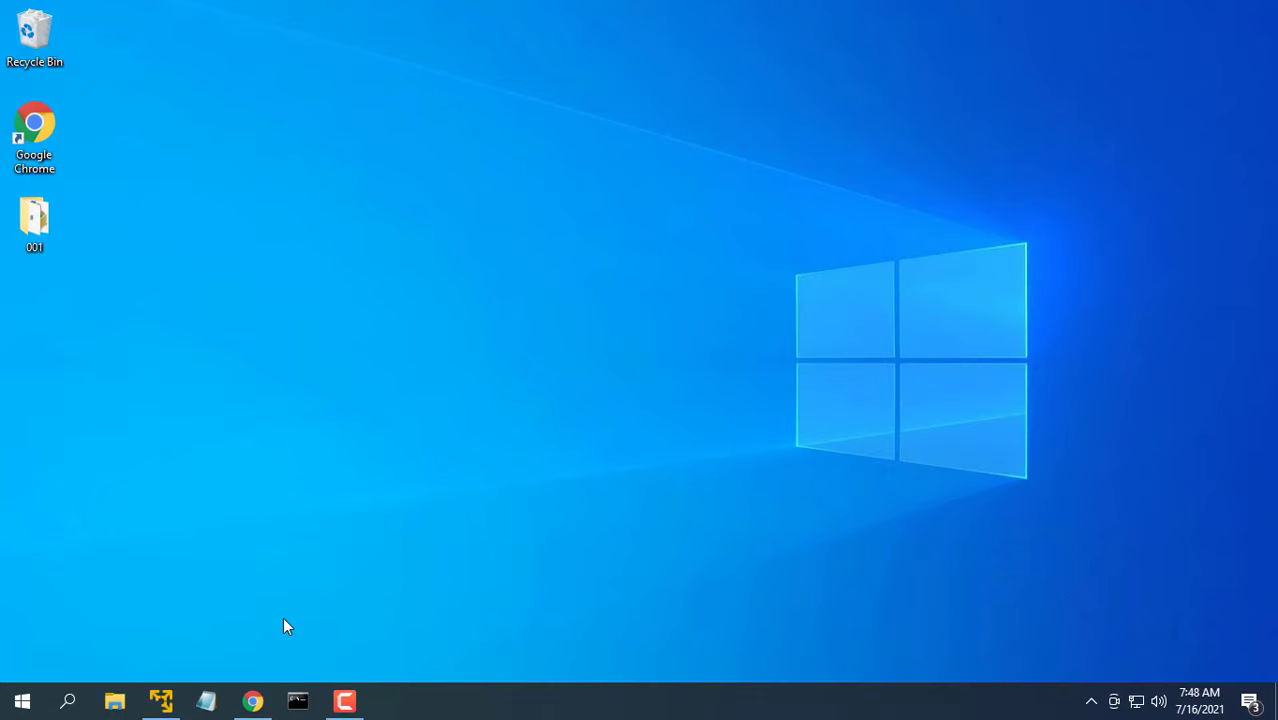
click(252, 700)
click(252, 15)
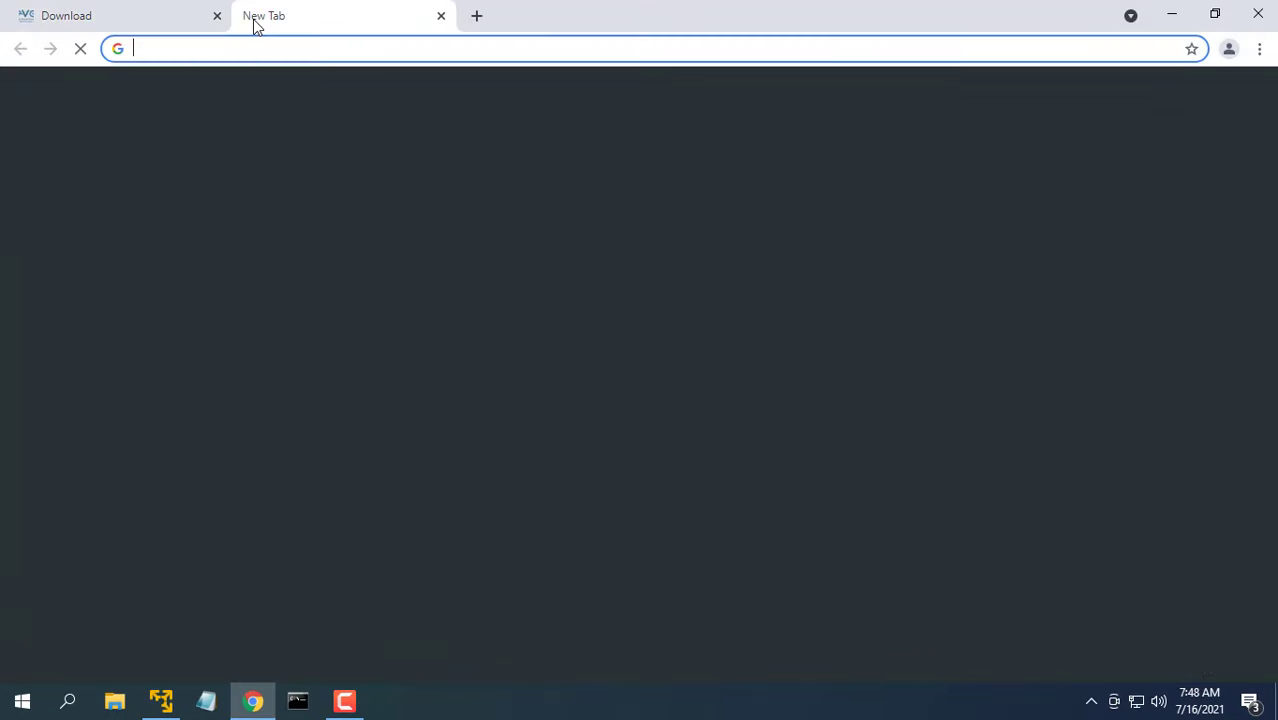
text(10.11)
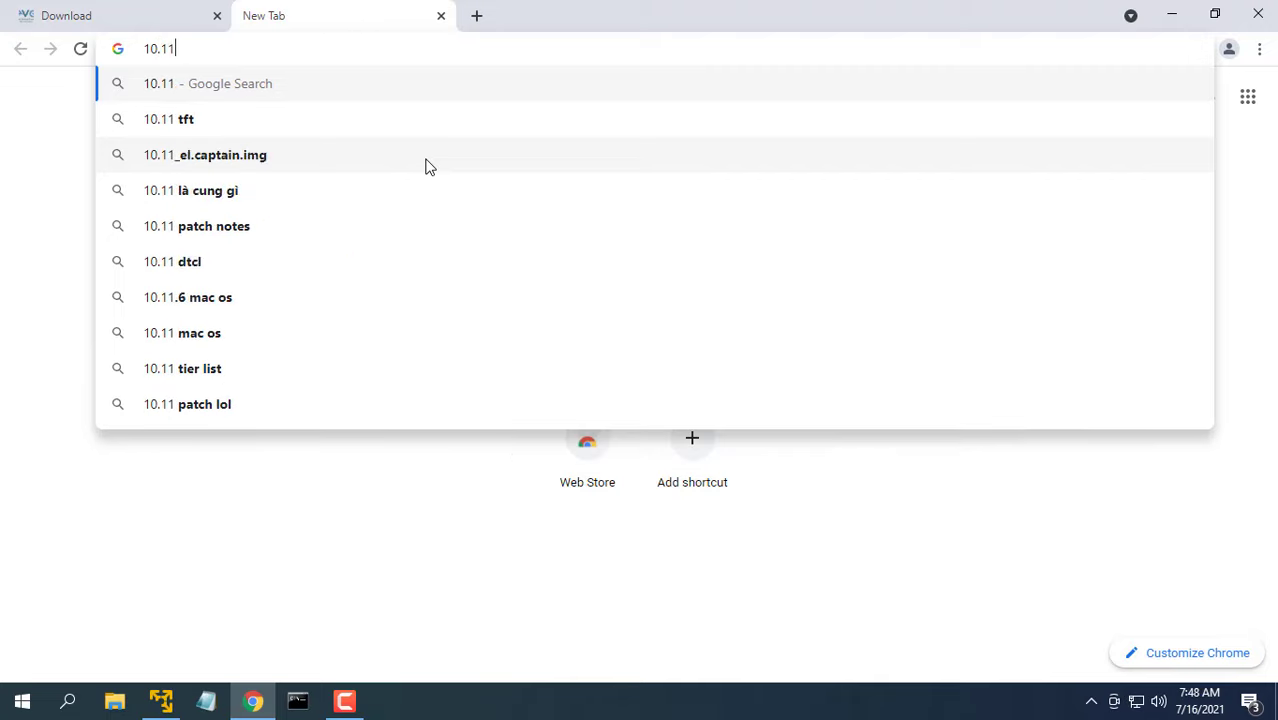
text(.32.86)
key(Return)
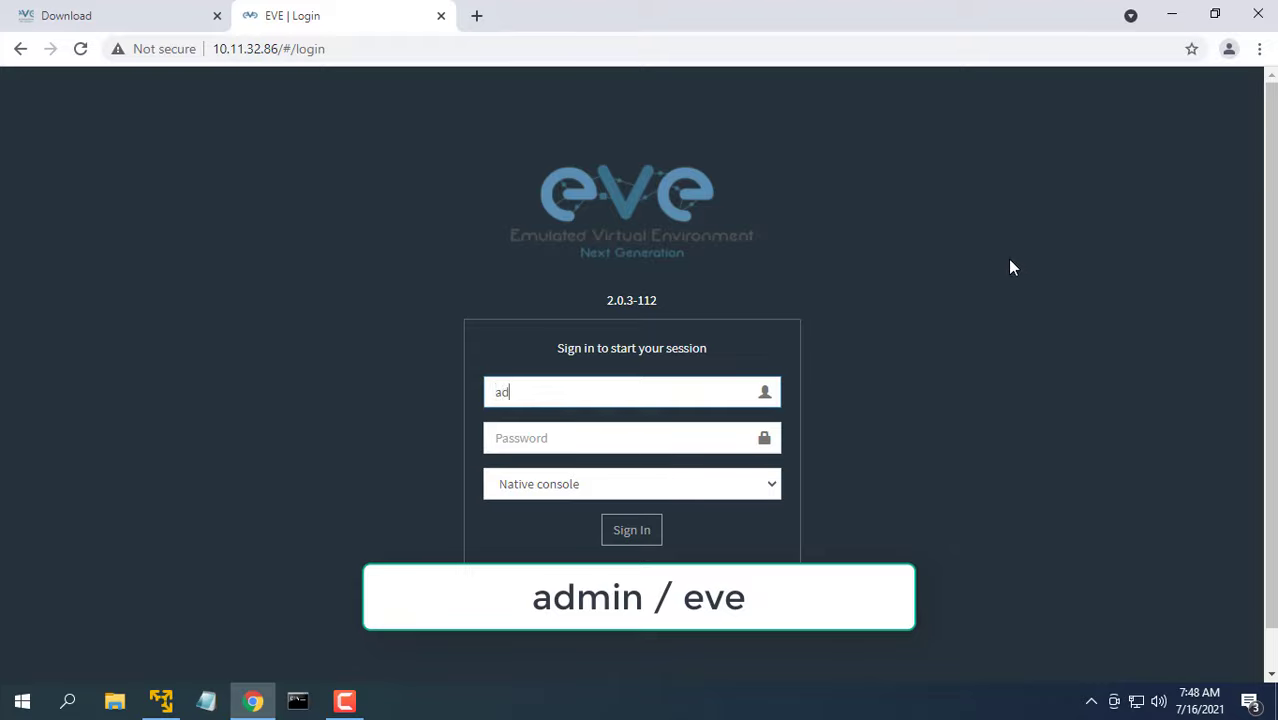
key(Tab)
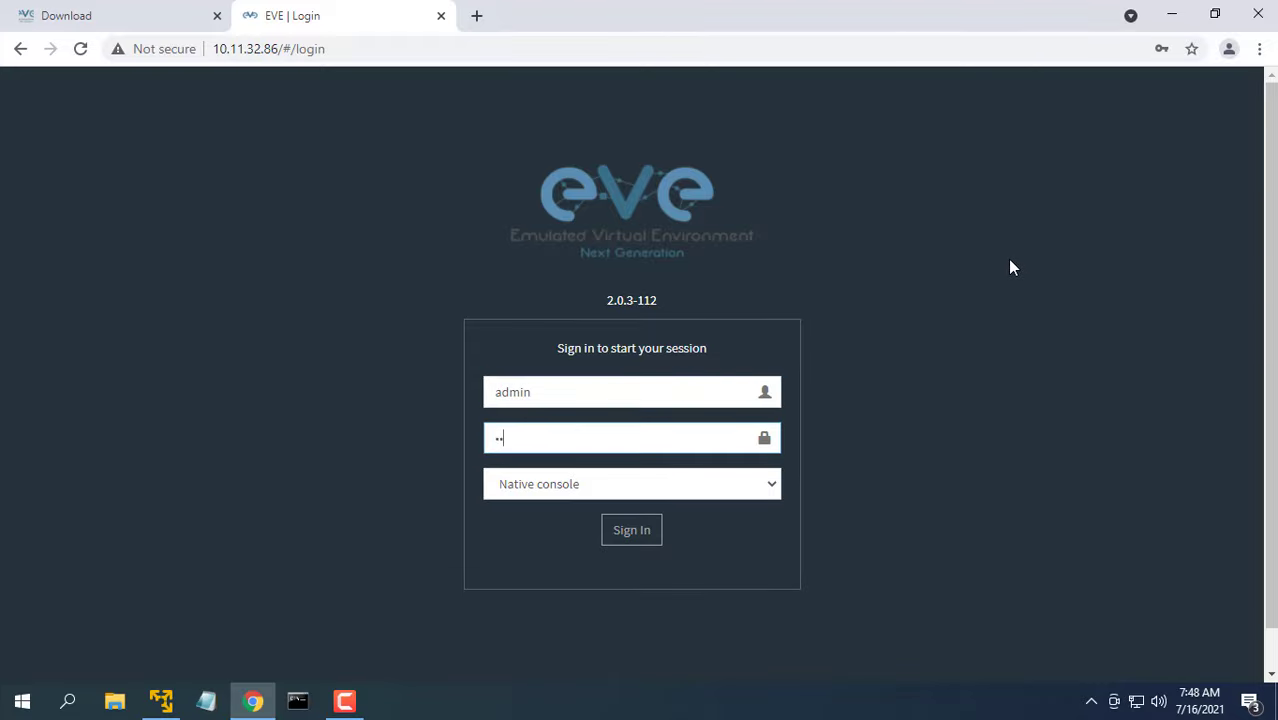
click(630, 540)
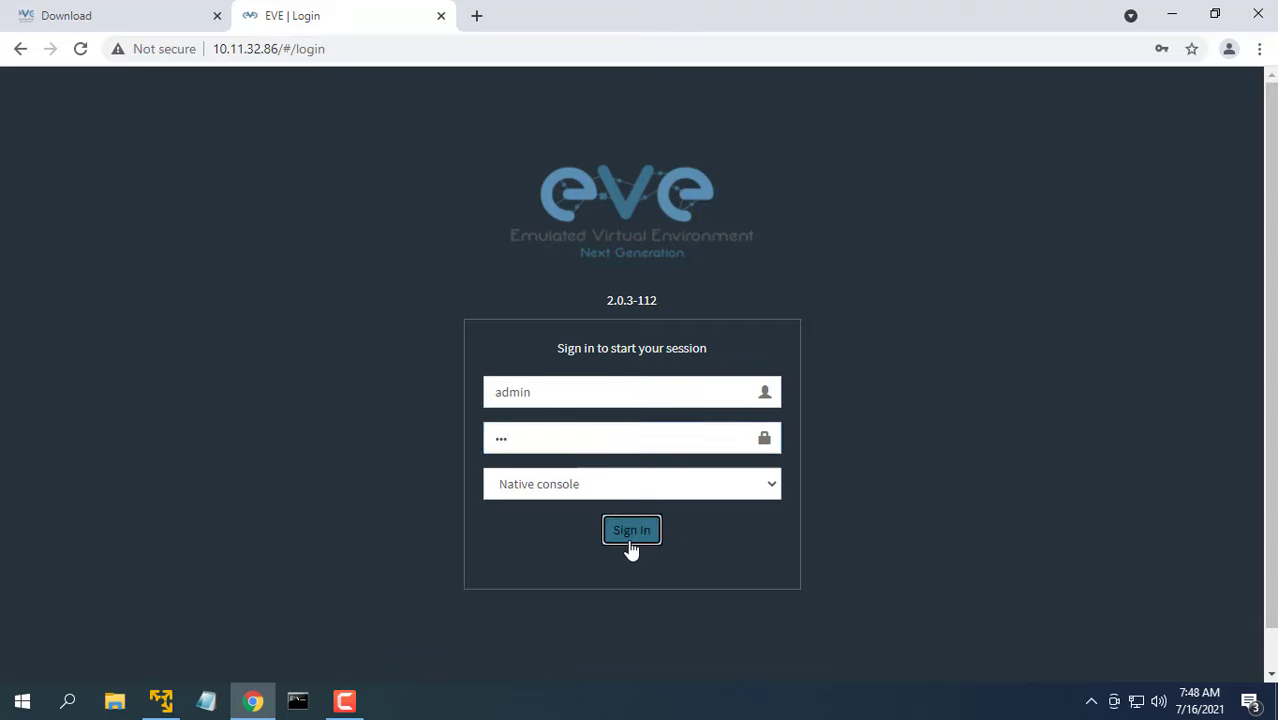
click(1162, 354)
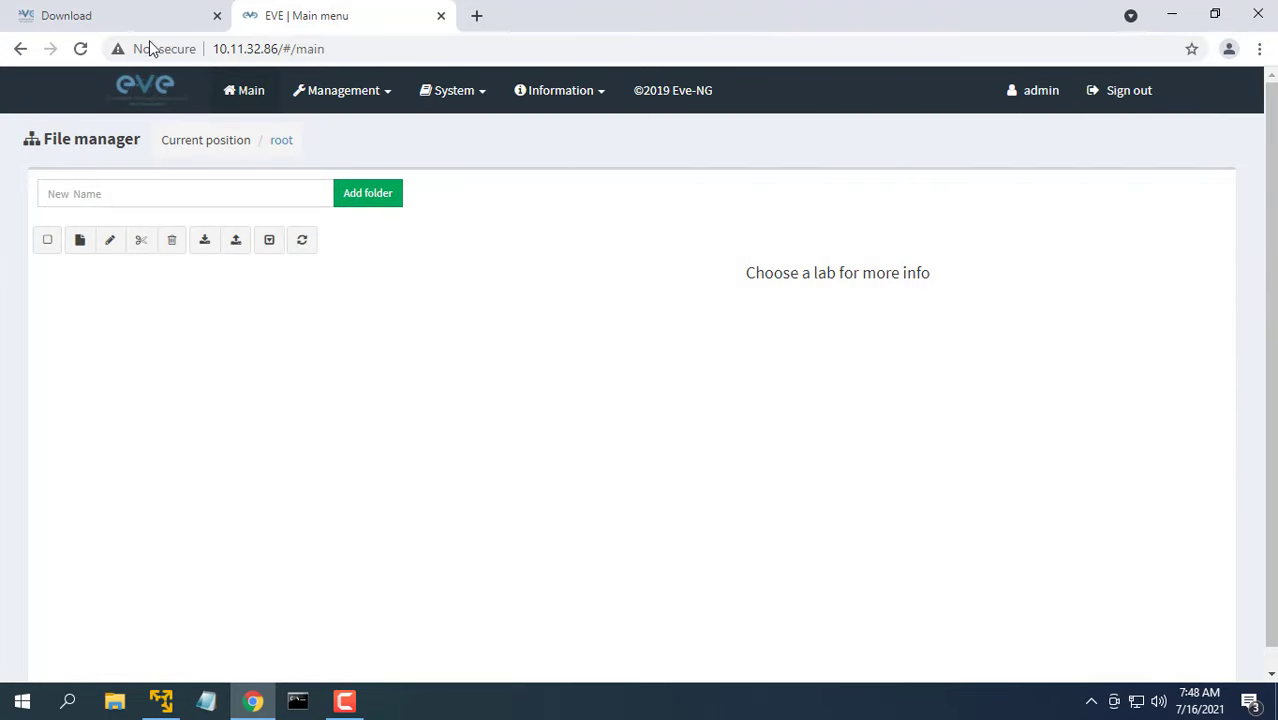
- Show the Windows Client Side section on the EVE download page, then minimize the browser
click(150, 16)
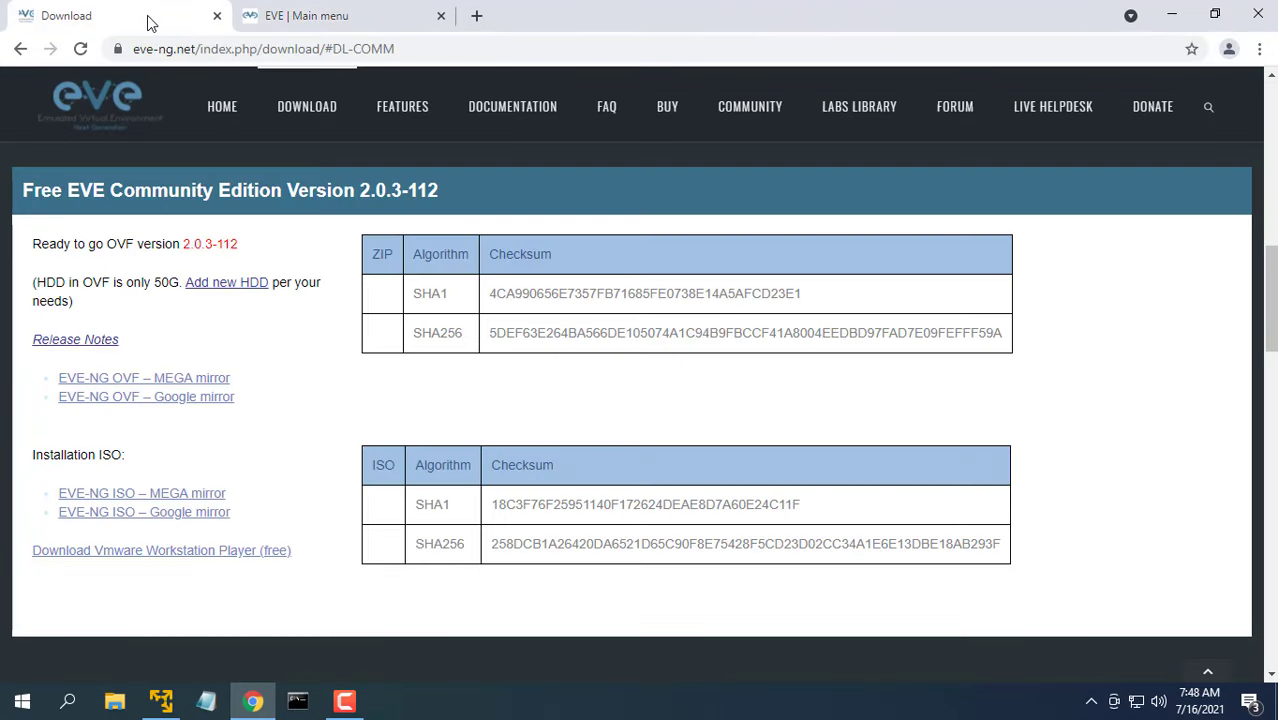
click(337, 120)
click(515, 345)
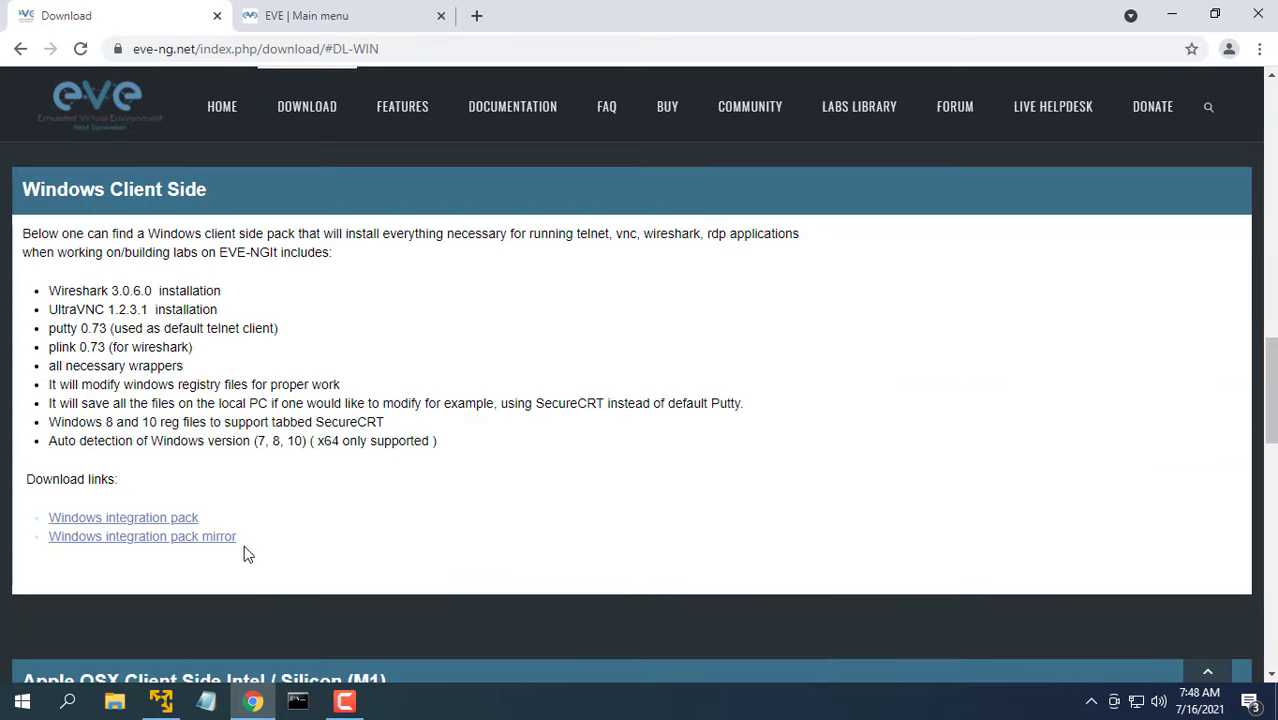
drag(221, 520, 70, 518)
click(266, 529)
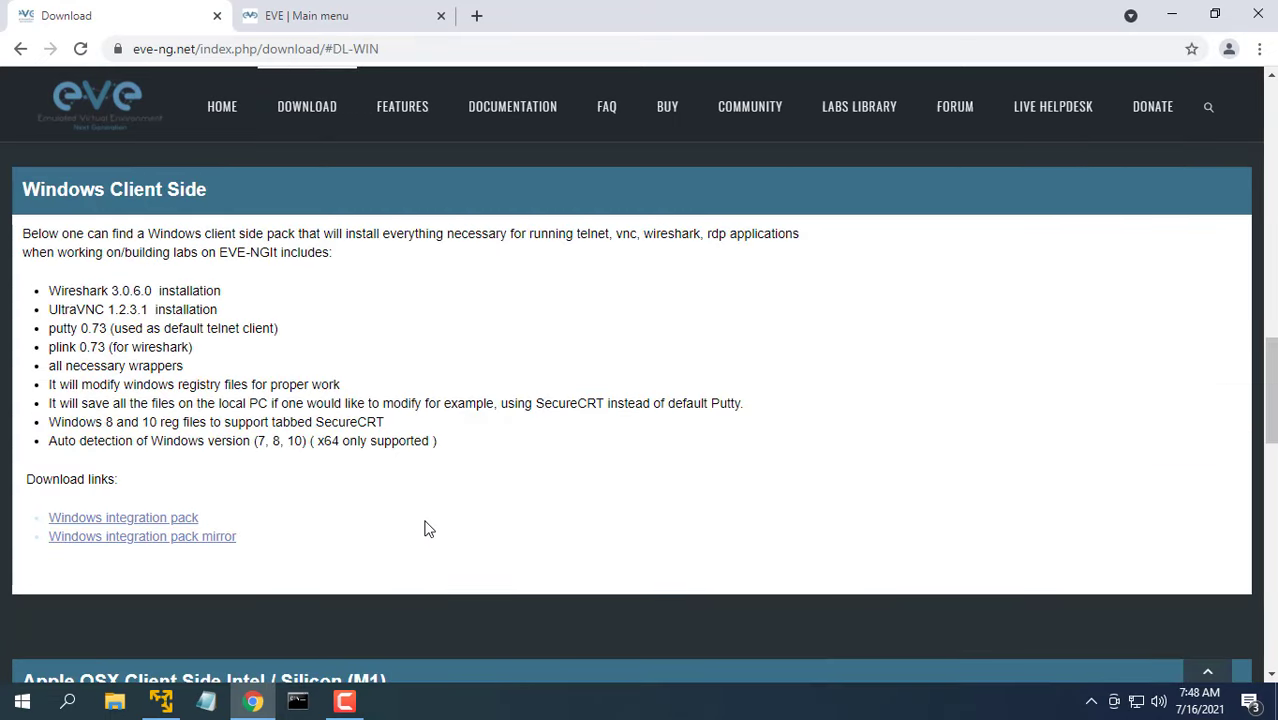
click(1171, 15)
- Run the EVE-NG-Win-Client-Pack-2.0 installer from the 001 folder
double_click(34, 222)
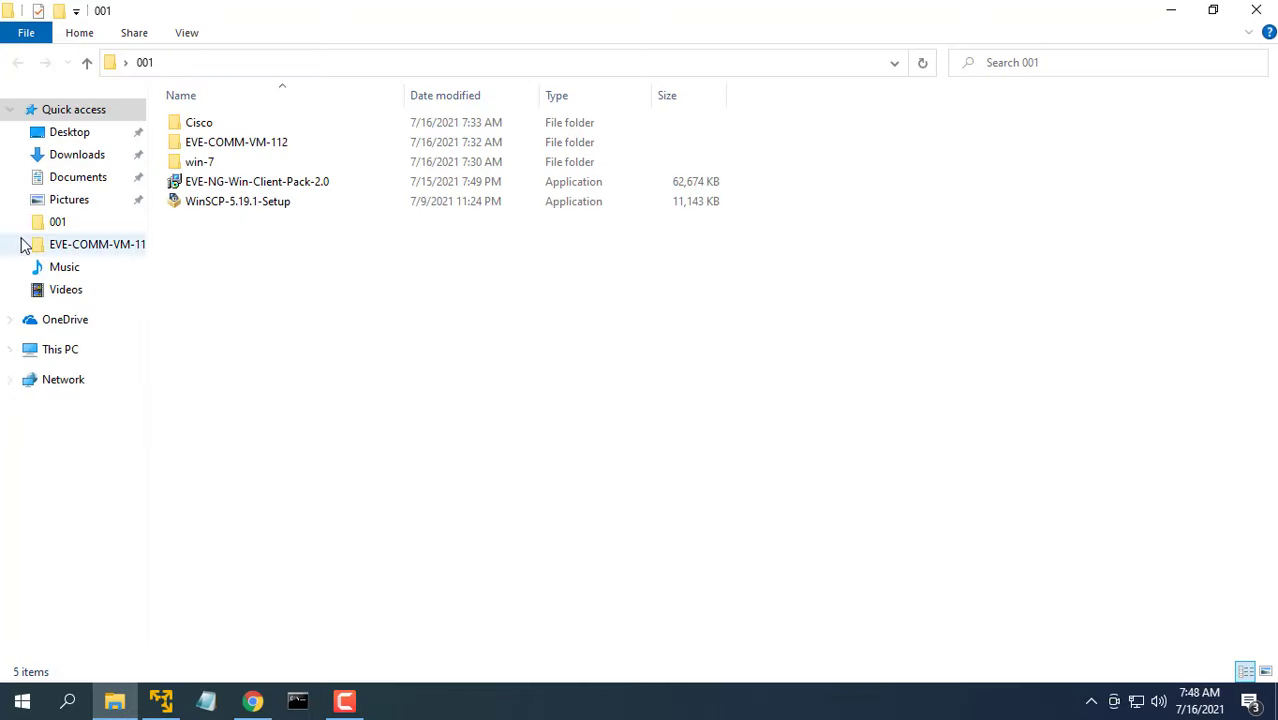
click(255, 184)
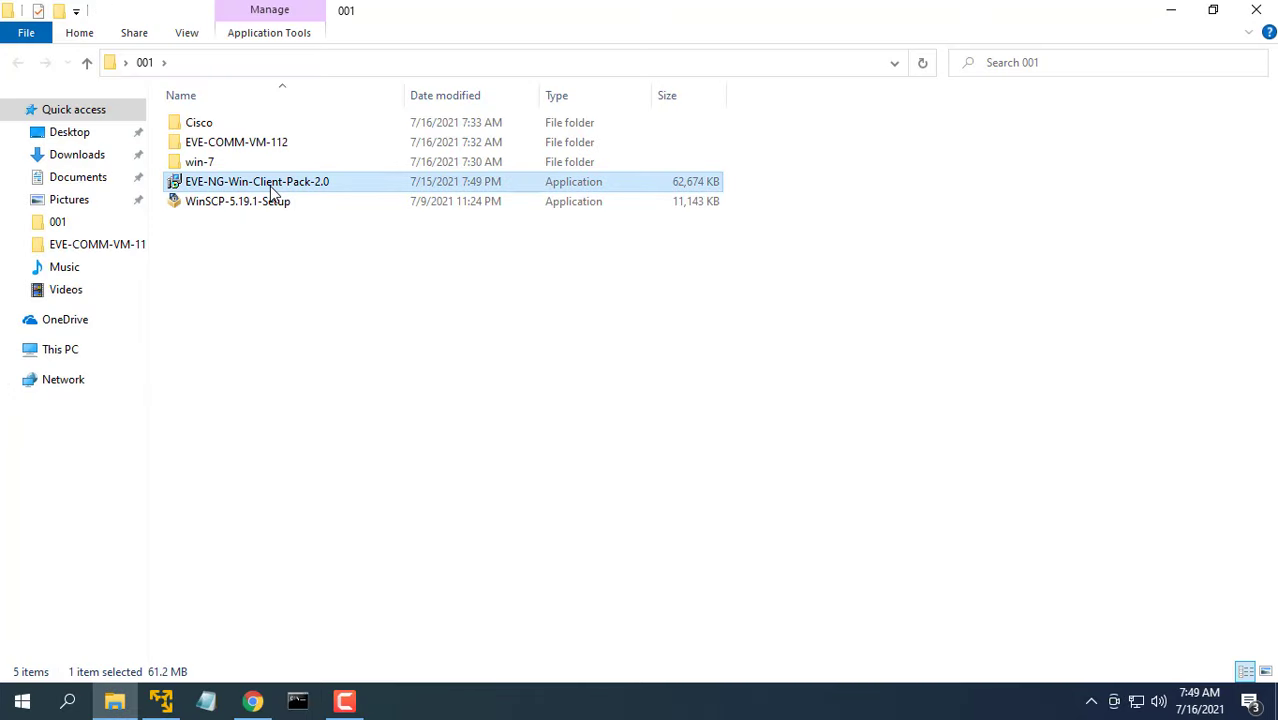
double_click(272, 193)
- Install UltraVNC with its license accepted and the default start menu folder
click(739, 496)
click(739, 496)
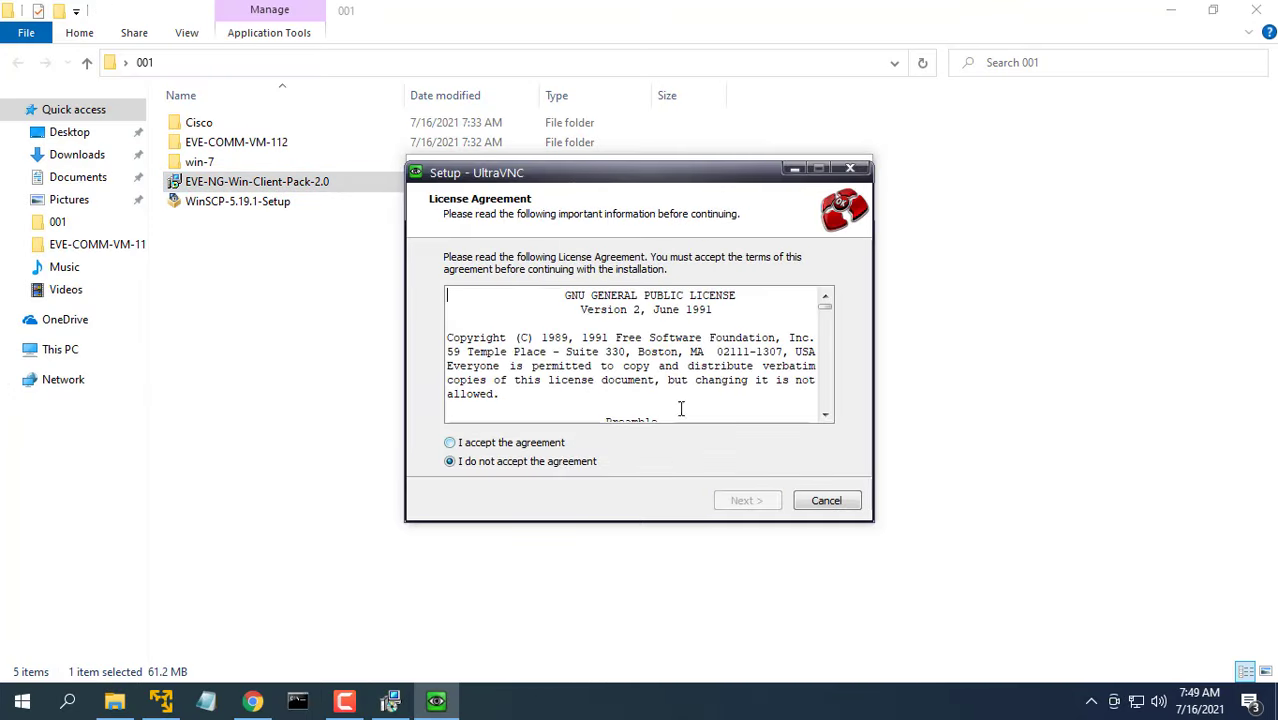
click(449, 442)
click(745, 500)
click(745, 500)
click(581, 491)
click(745, 500)
- Continue through the Wireshark setup and install Npcap
click(745, 500)
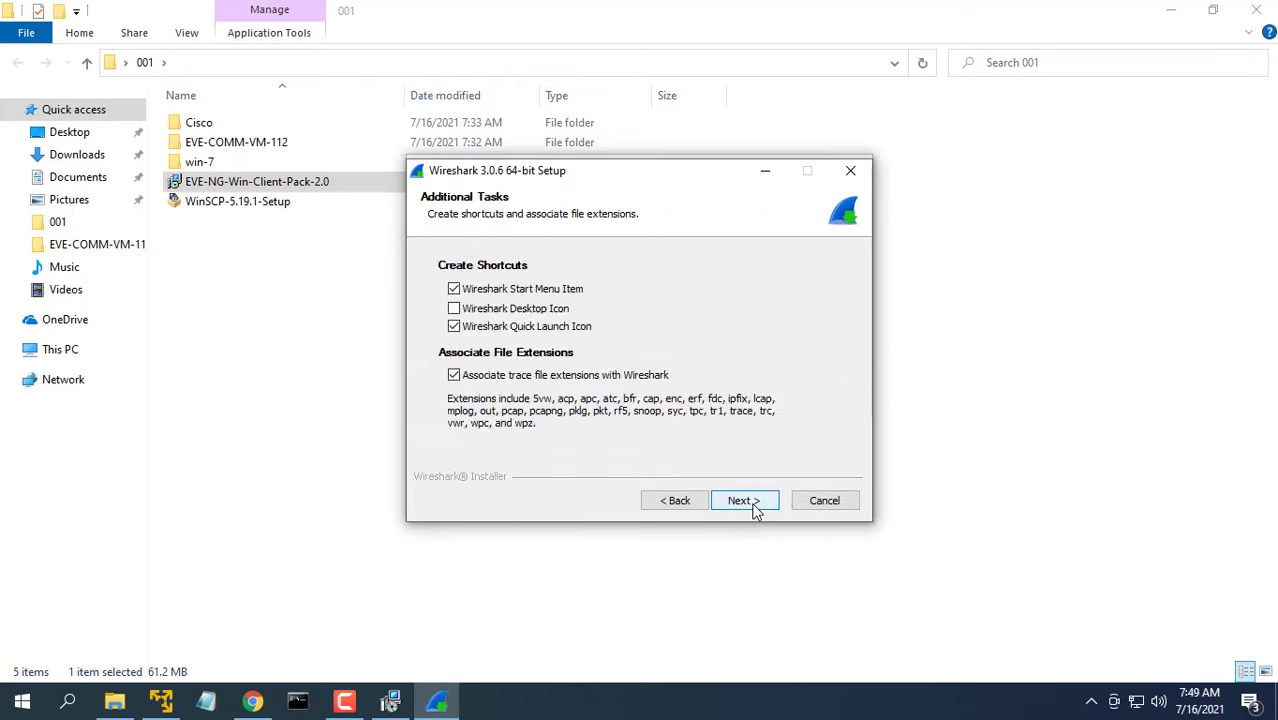
click(745, 500)
click(745, 500)
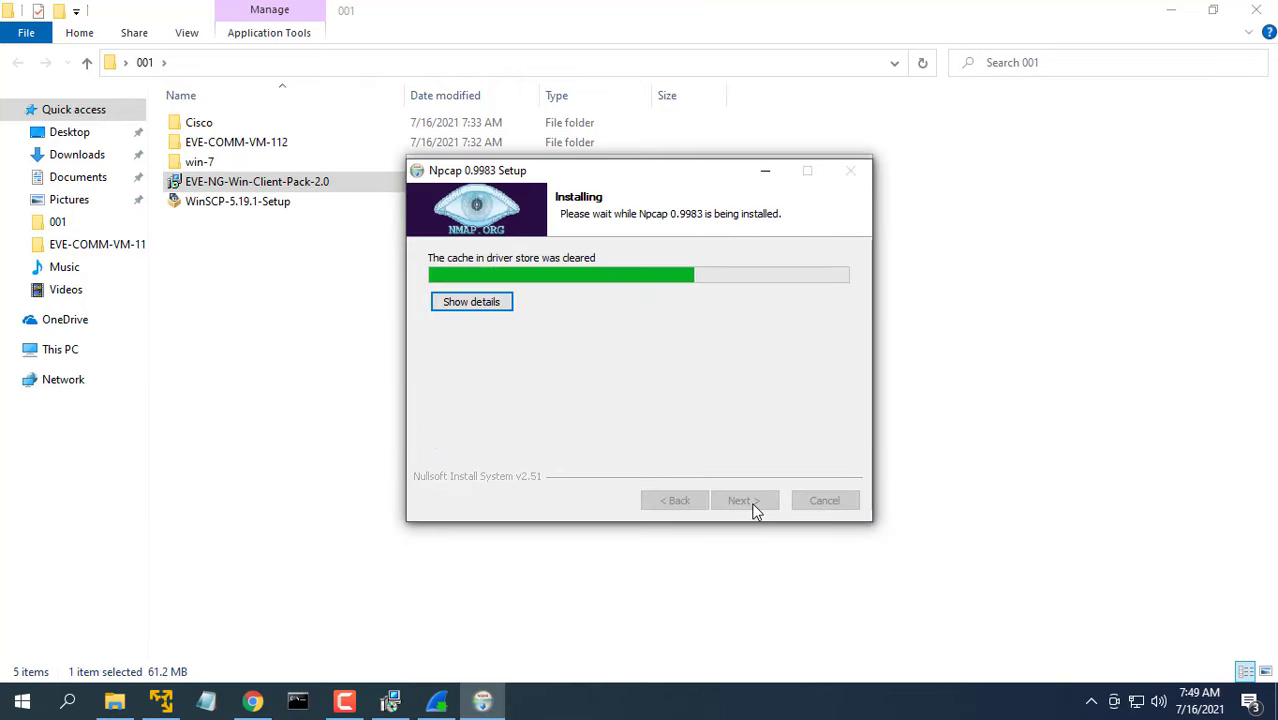
click(745, 500)
click(745, 500)
click(745, 500)
- Finish the Wireshark setup and start WinSCP-5.19.1-Setup with a typical installation
click(750, 500)
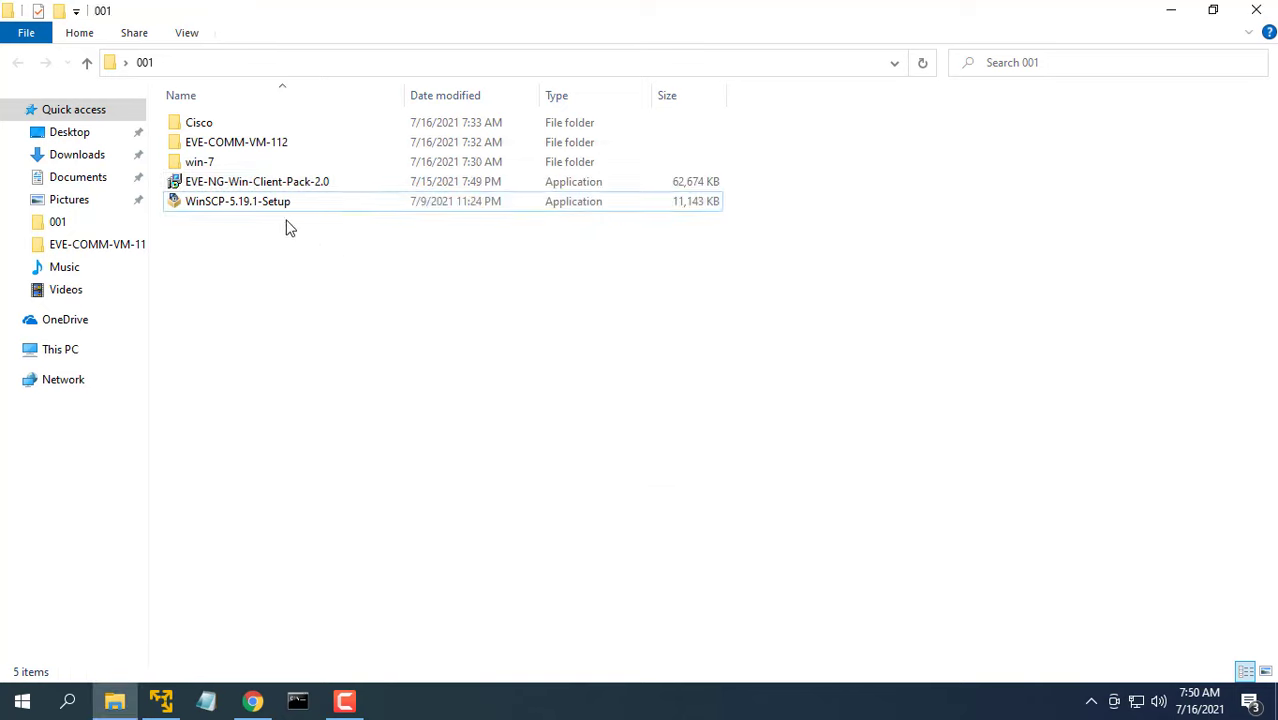
double_click(240, 201)
click(643, 332)
click(795, 534)
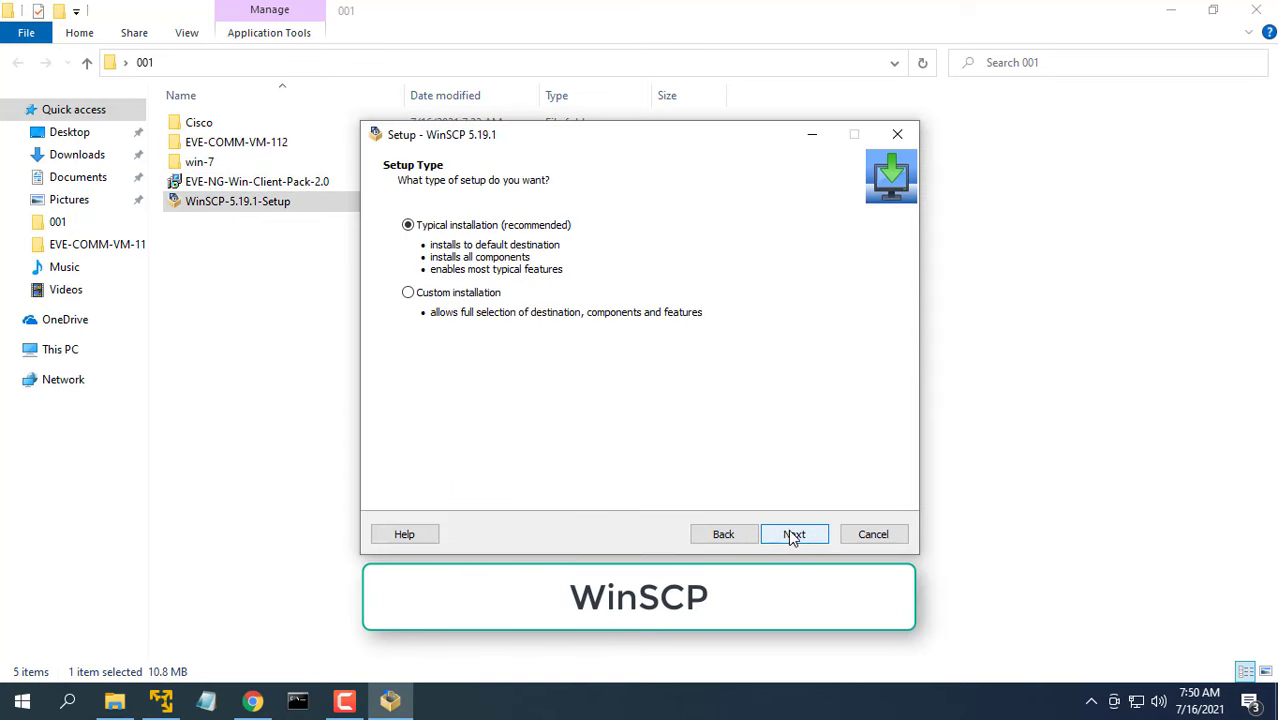
click(795, 534)
- Install WinSCP 5.19.1 without launching it, then close the 001 folder
click(795, 534)
click(794, 534)
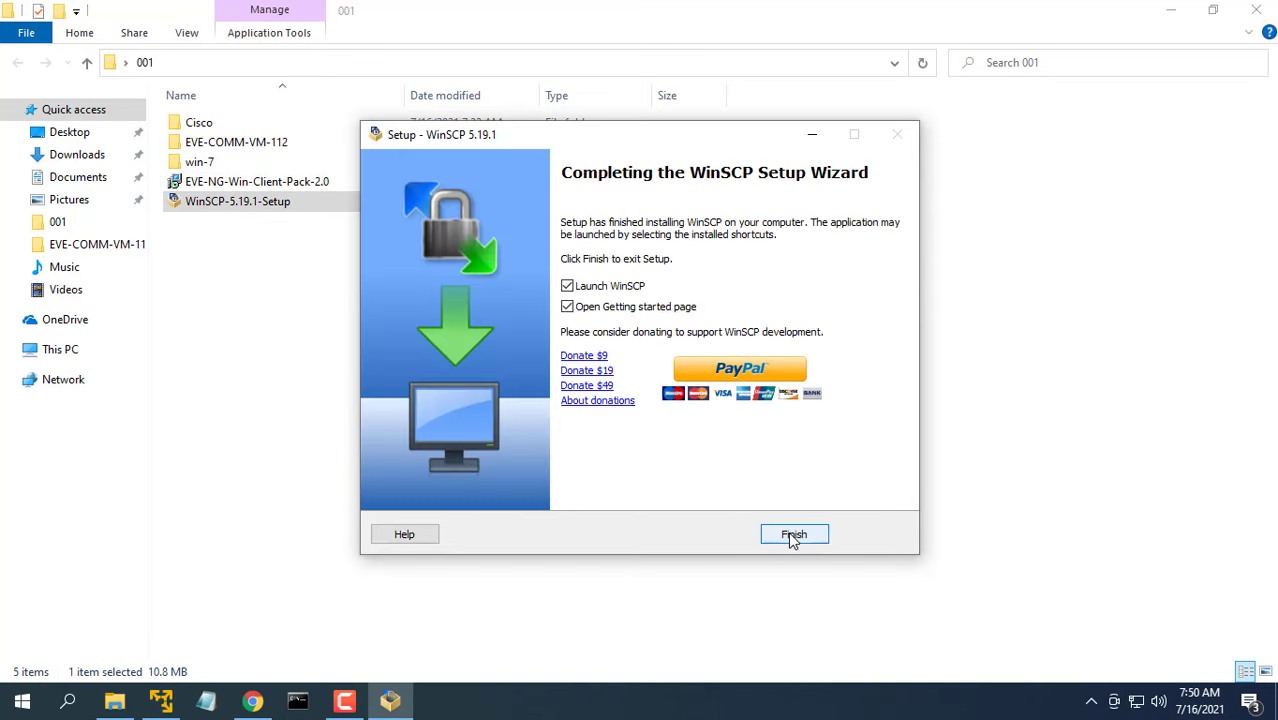
click(633, 290)
click(794, 534)
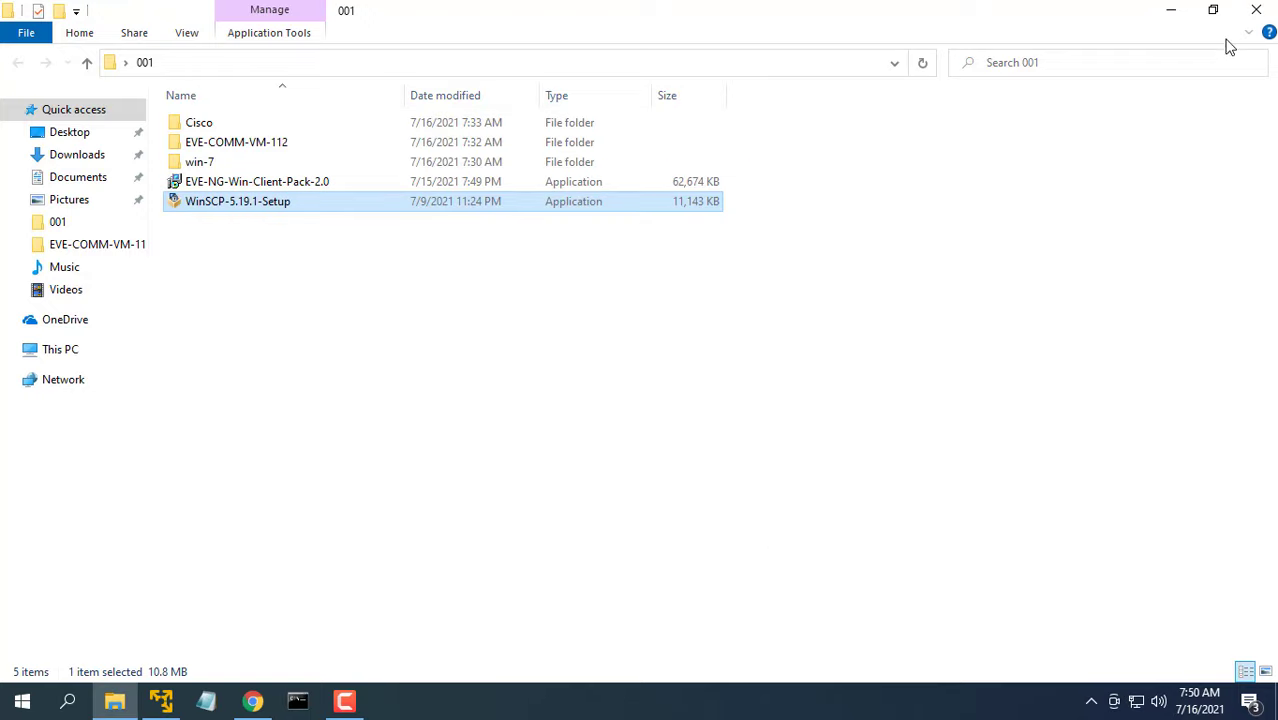
click(1256, 11)
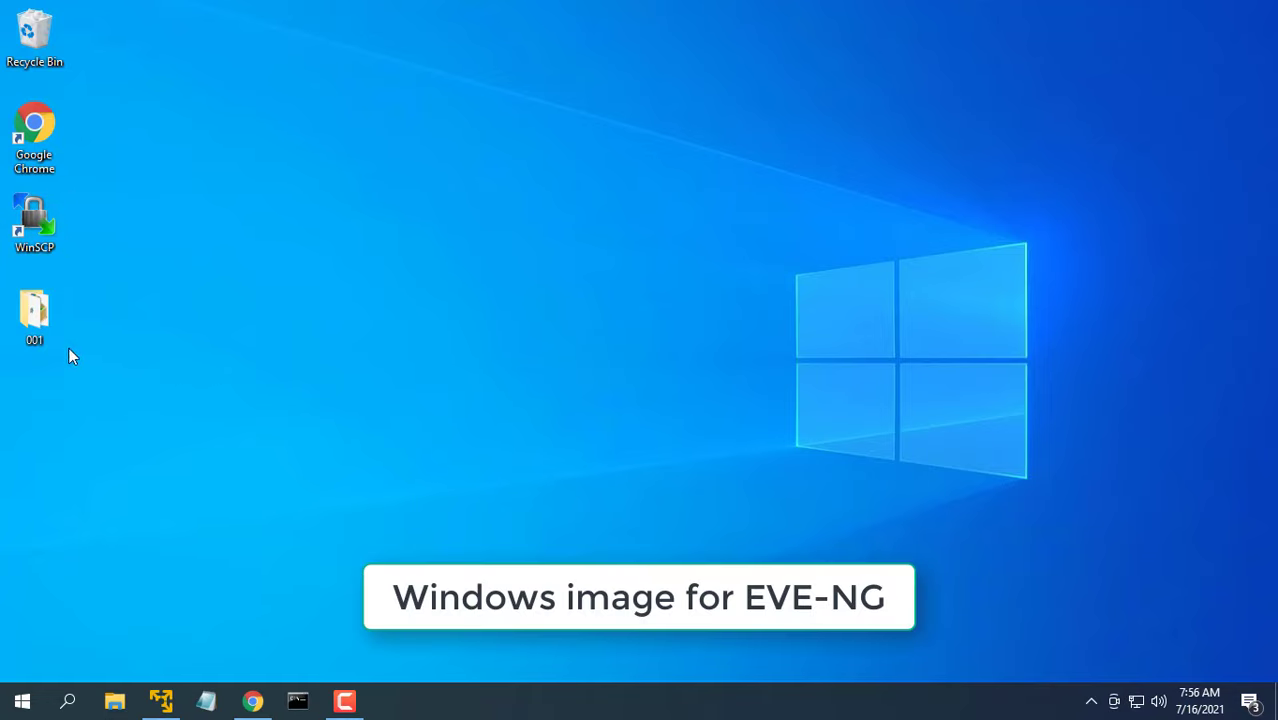
double_click(45, 318)
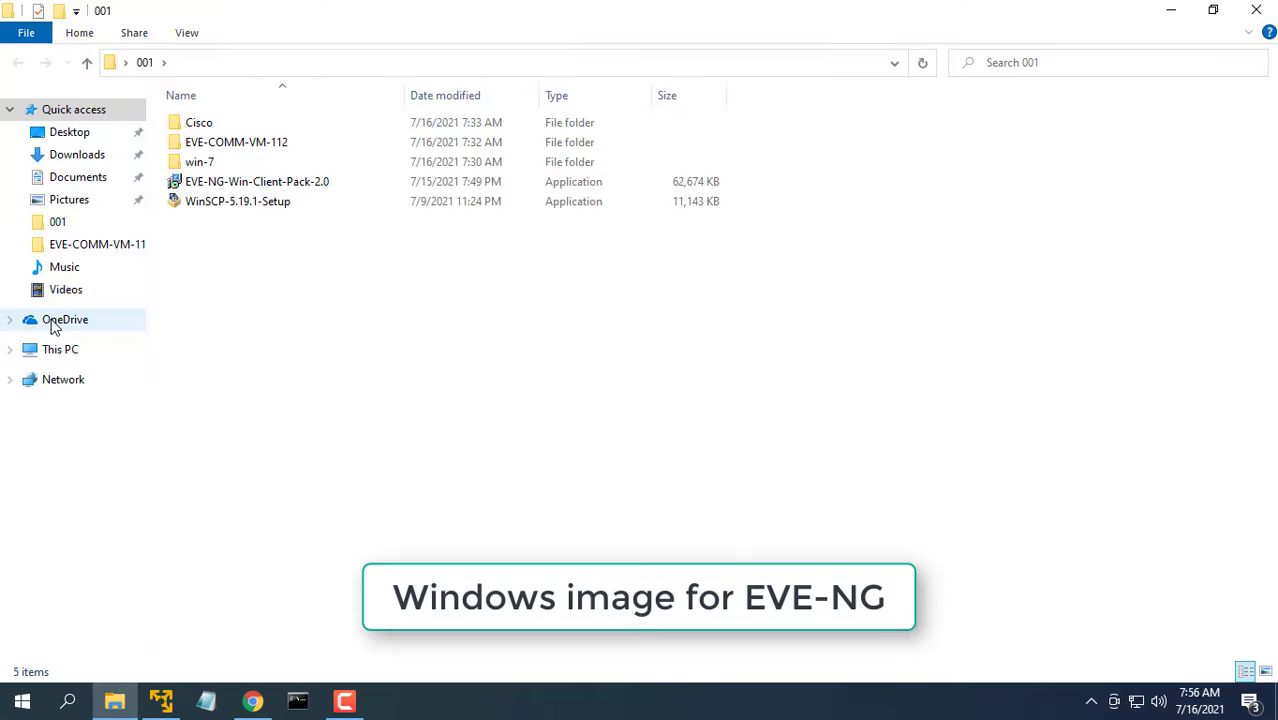
click(211, 164)
double_click(211, 165)
click(265, 123)
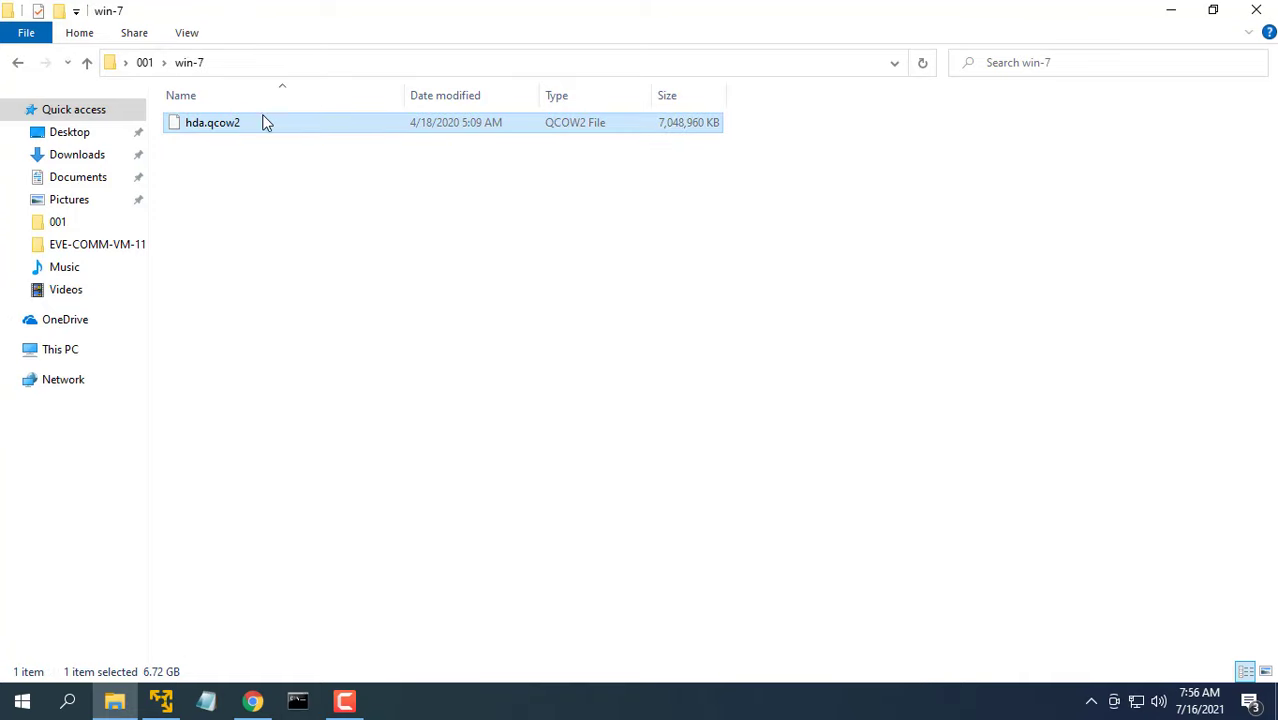
click(281, 209)
- Close the win-7 folder, start WinSCP, and check the EVE-NG console for its address
click(1256, 10)
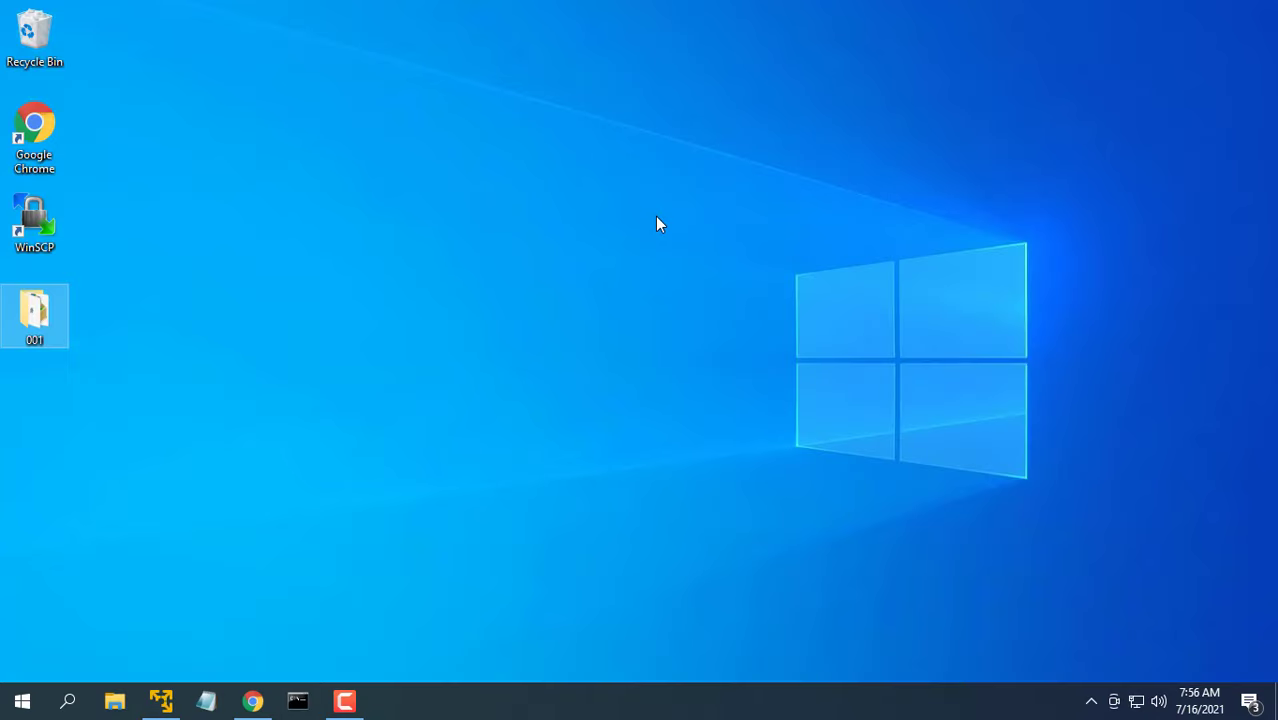
double_click(30, 225)
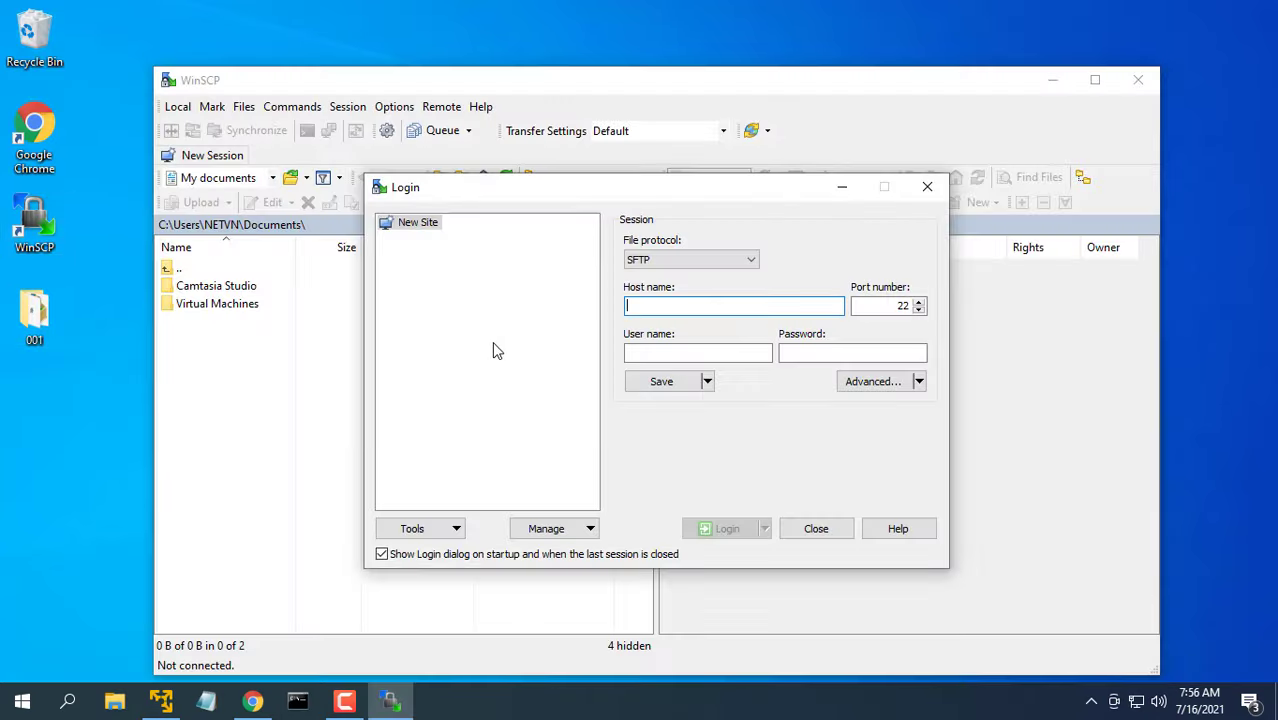
click(161, 701)
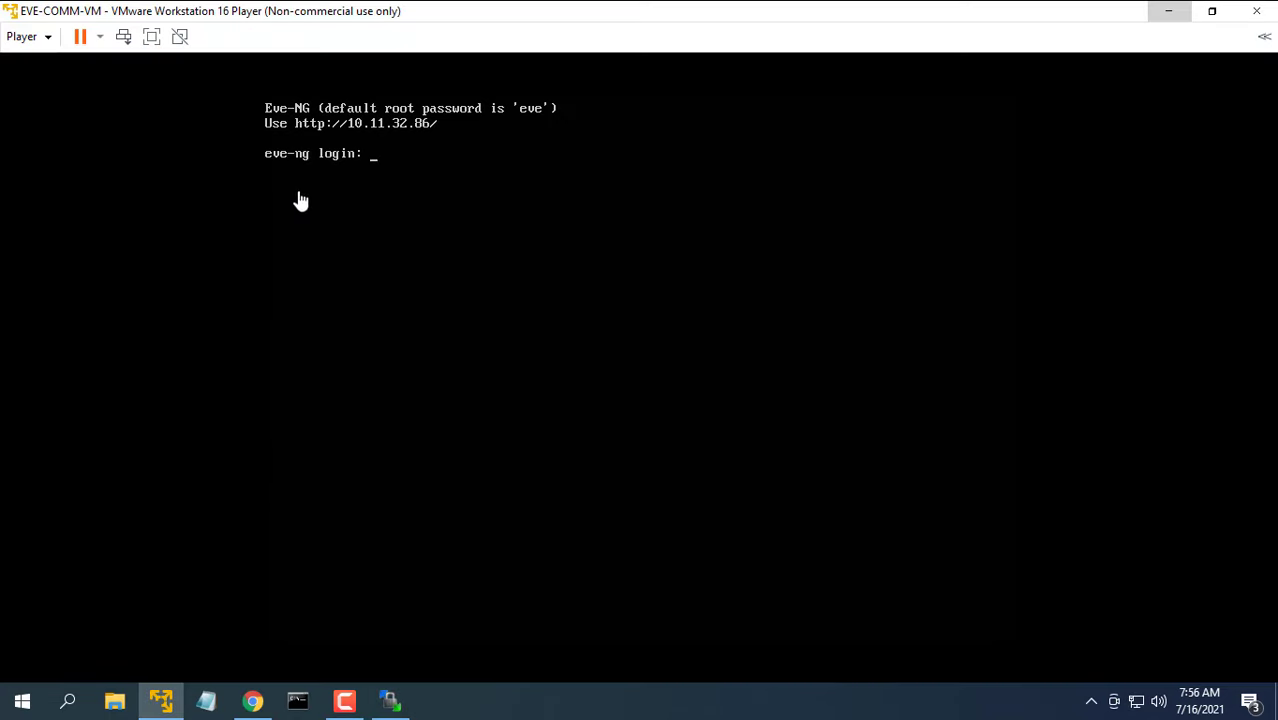
click(1168, 10)
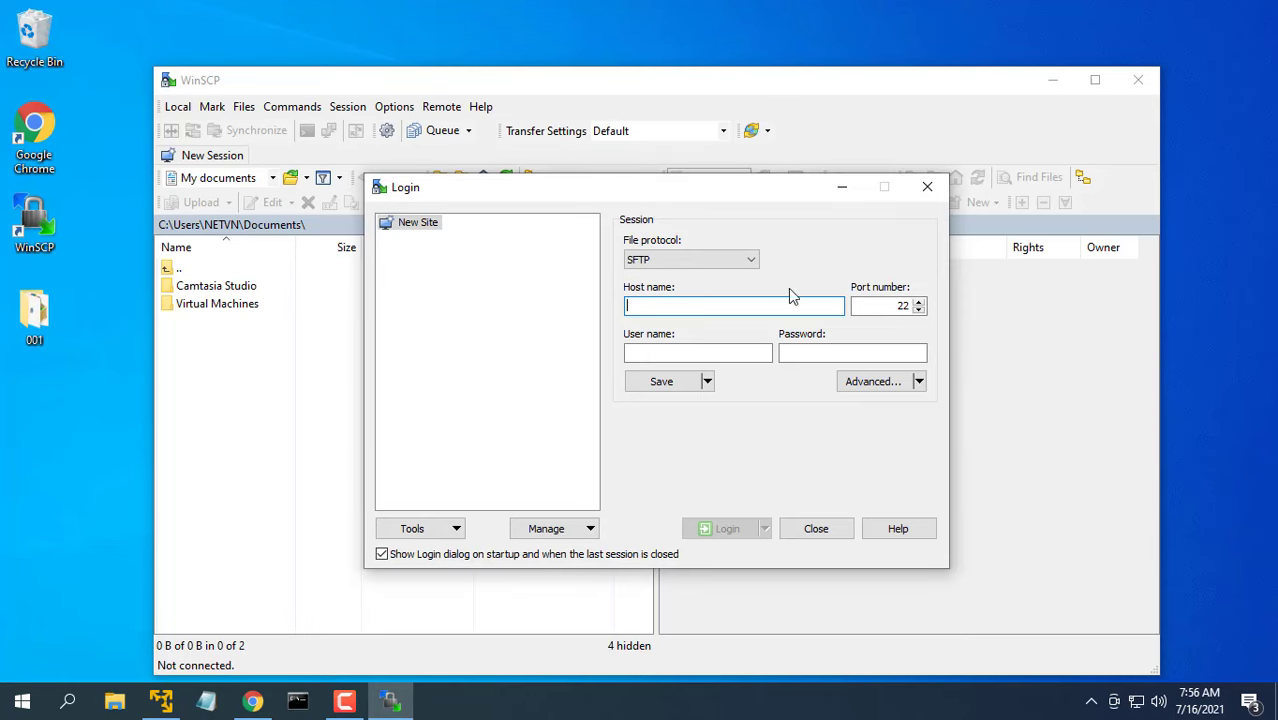
- Log in to 10.11.32.86 as root with the password, accepting the host key
text(10.11.32.86)
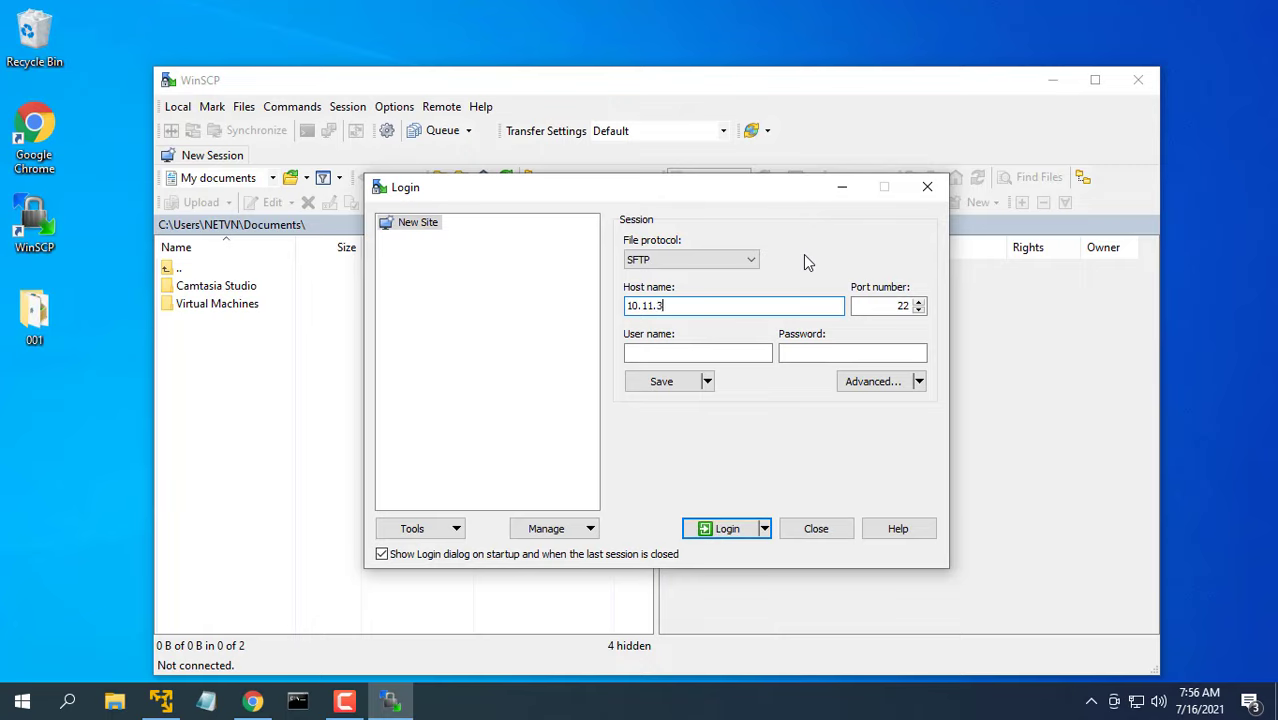
click(749, 351)
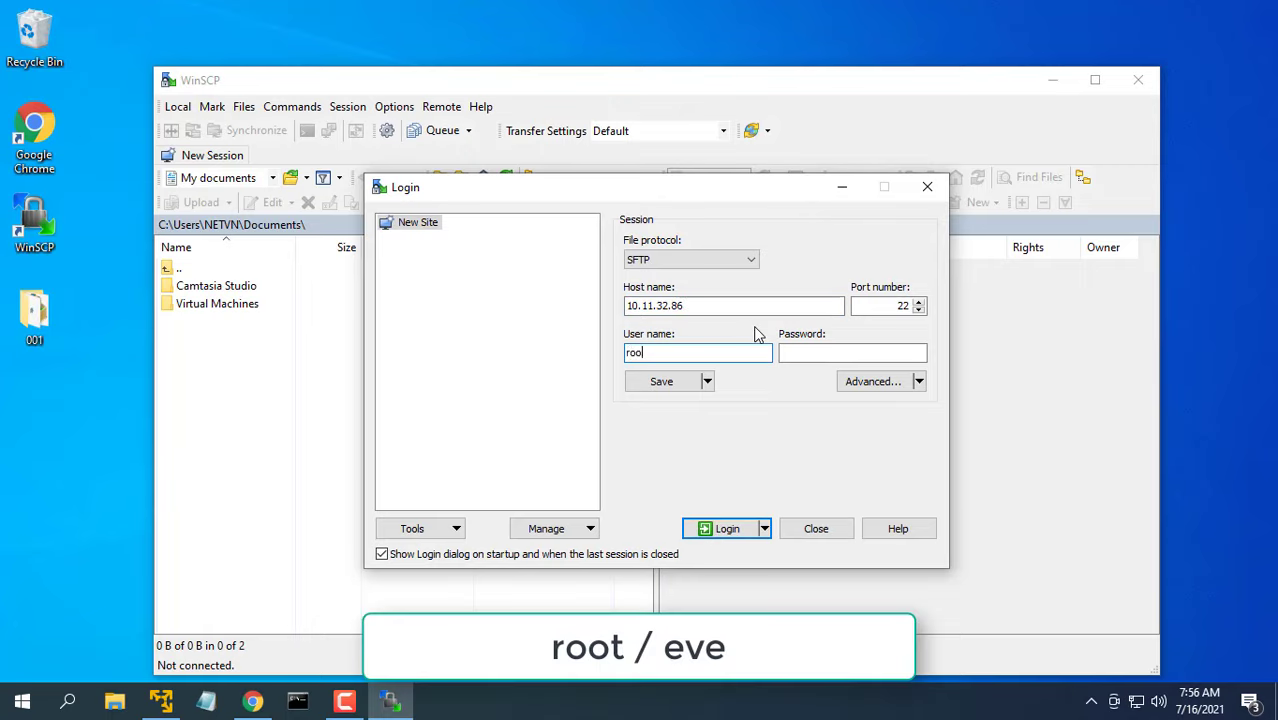
key(Tab)
click(727, 530)
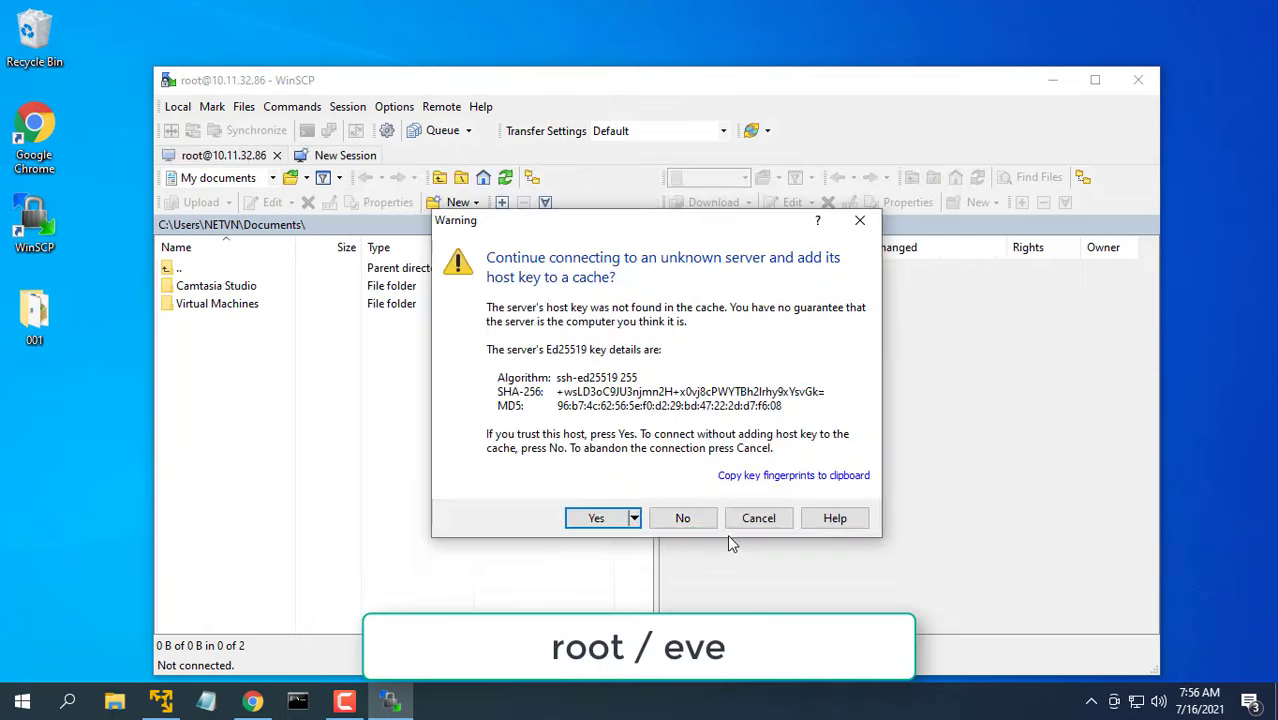
click(613, 527)
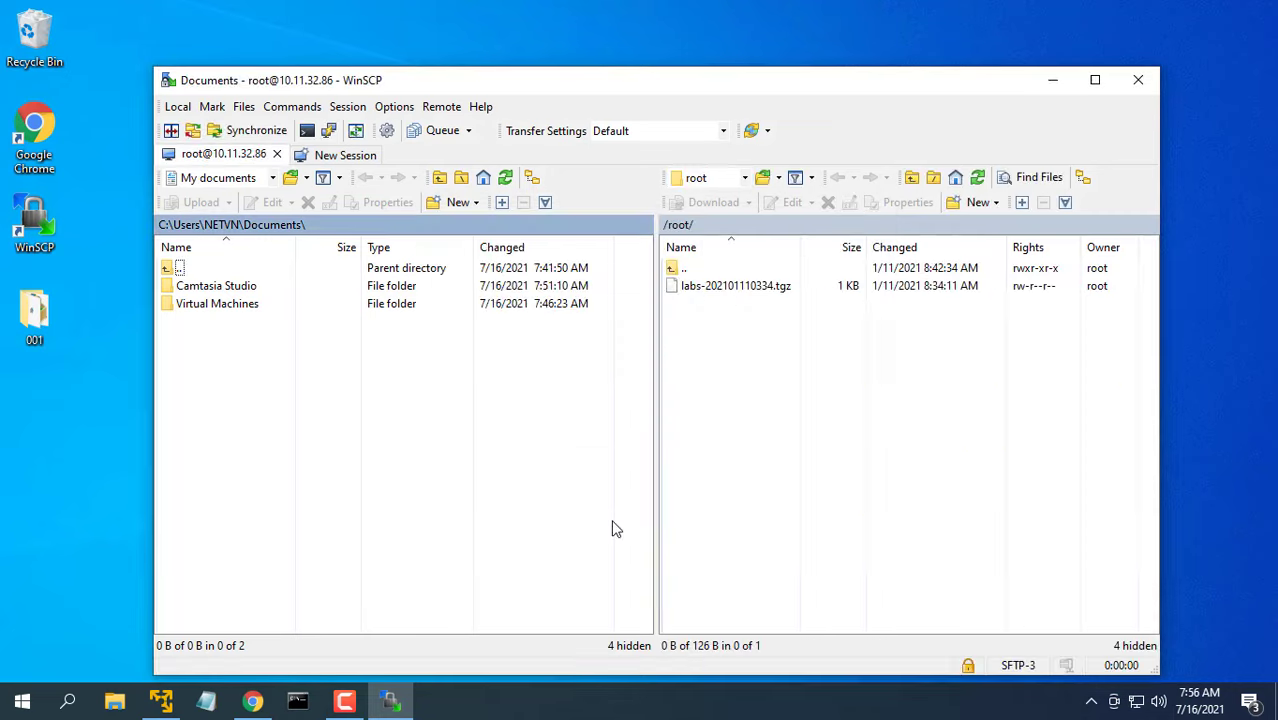
- Maximize WinSCP and browse the remote side to /opt/unetlab/addons/qemu
click(1094, 79)
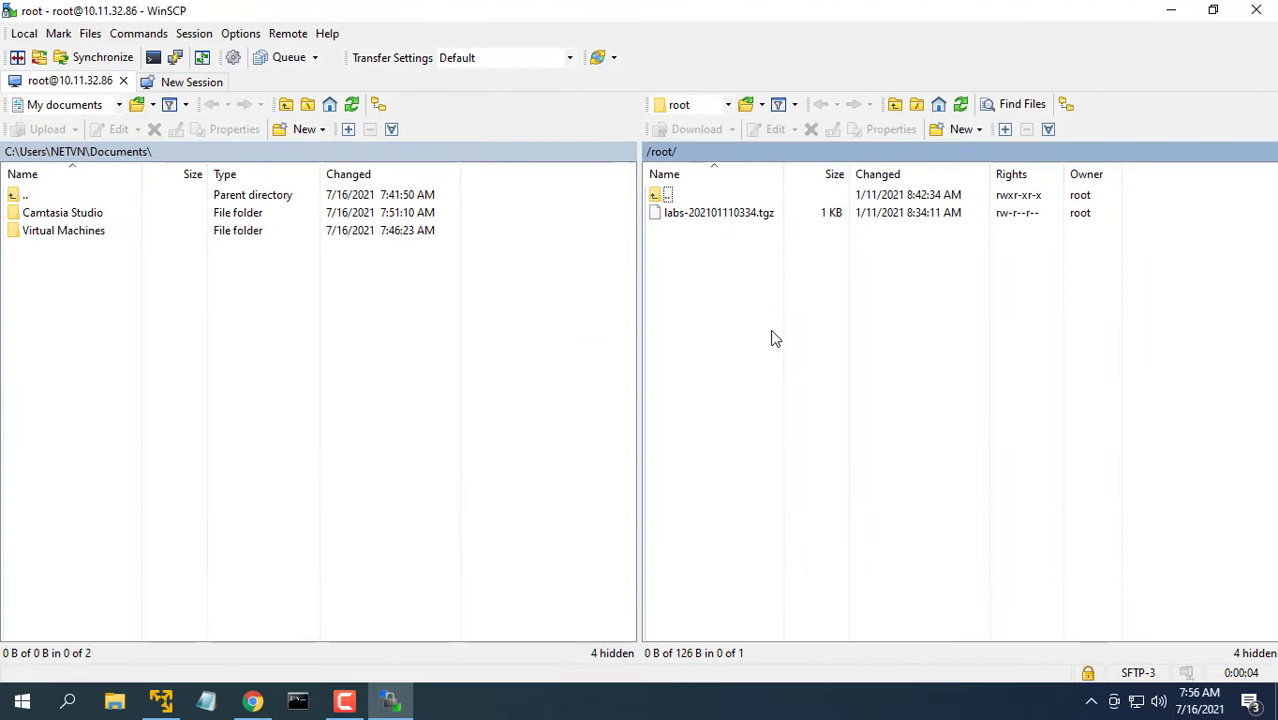
click(731, 106)
click(690, 120)
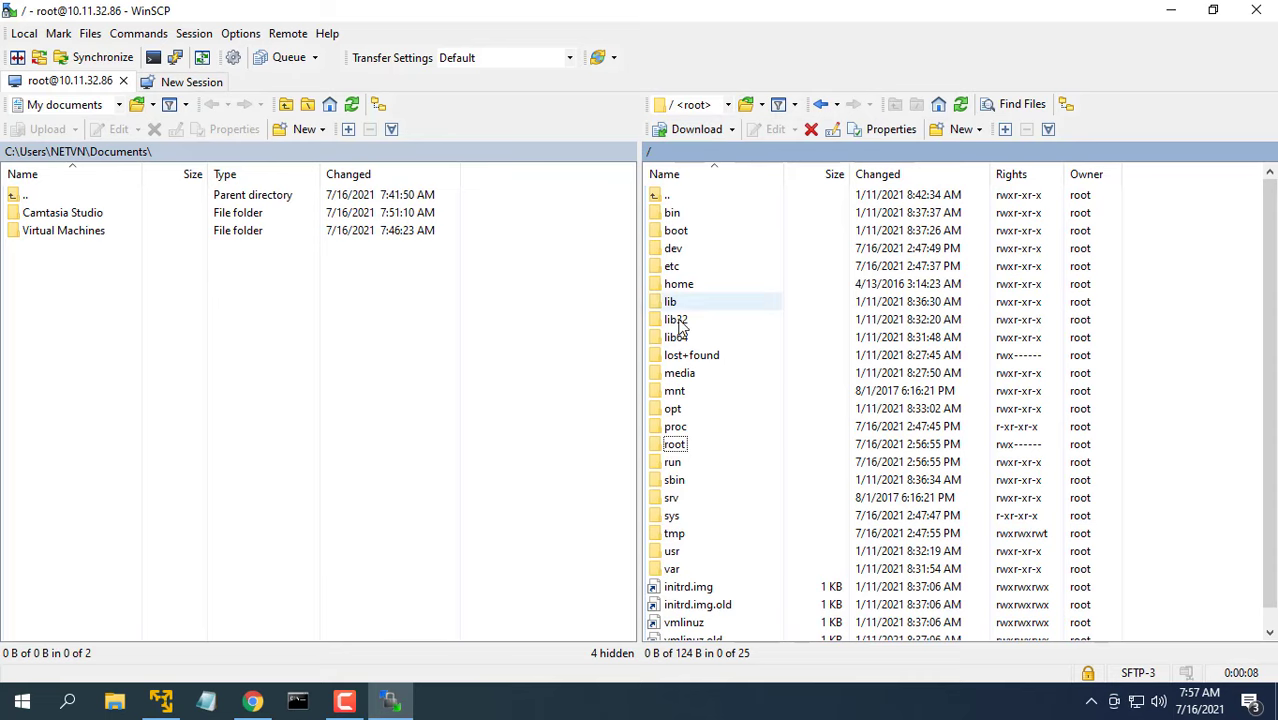
double_click(673, 408)
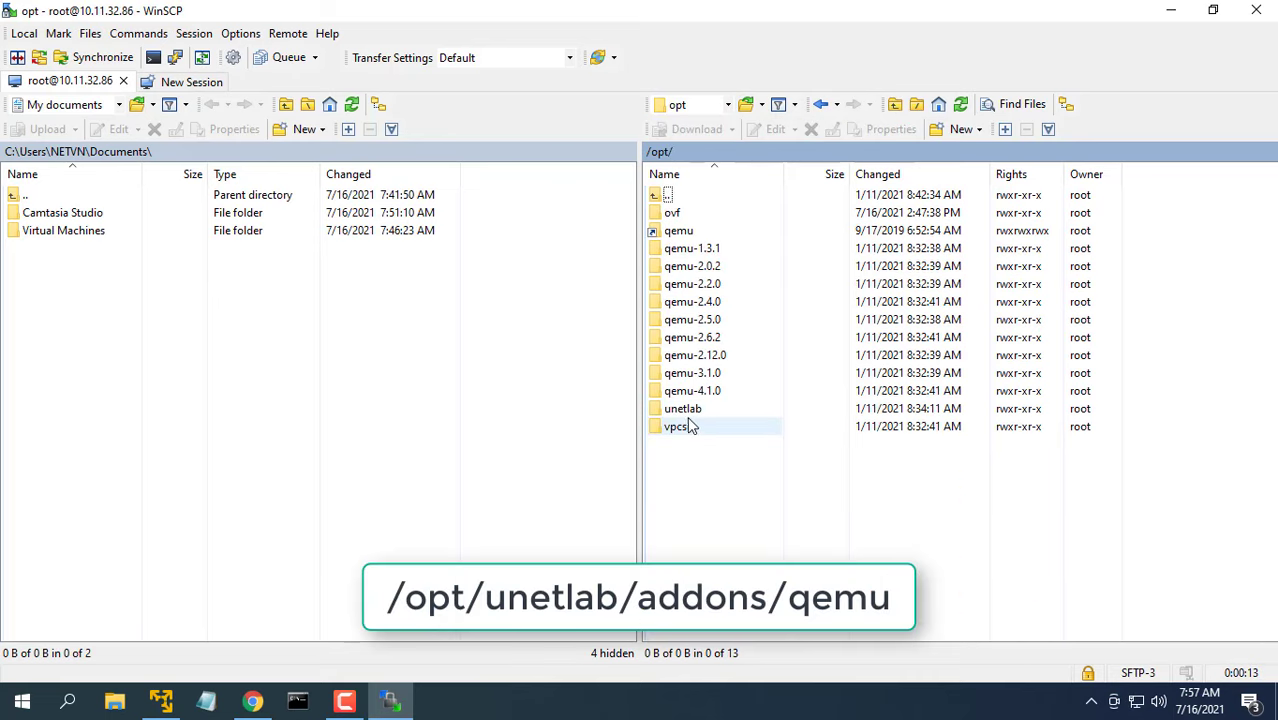
double_click(684, 408)
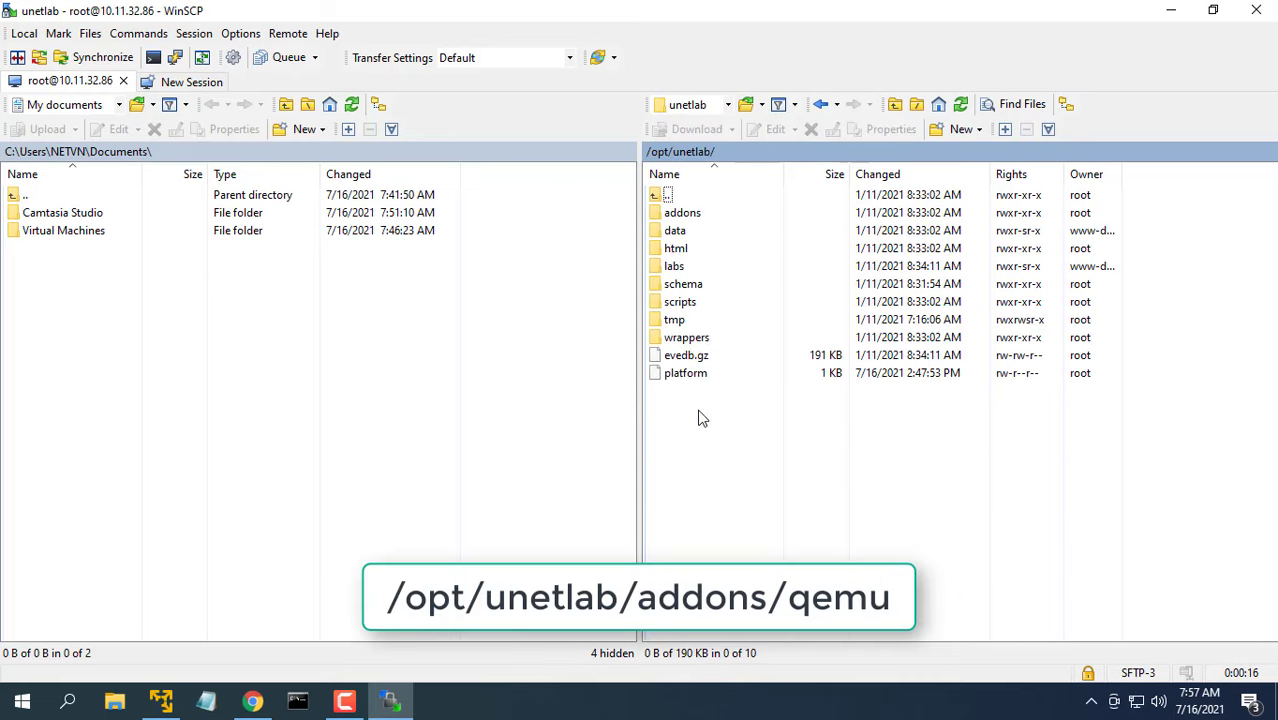
double_click(692, 215)
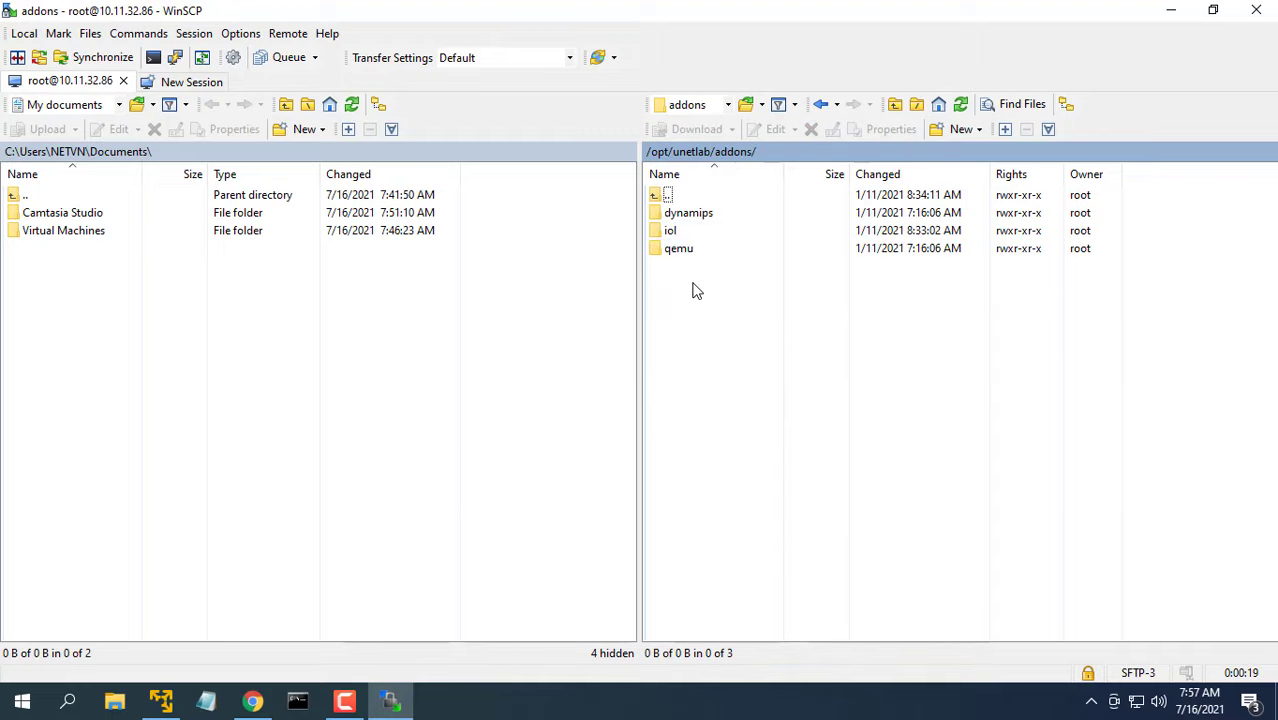
double_click(682, 249)
- Upload the win-7 folder from Desktop\001 into the remote qemu folder and open it
click(340, 285)
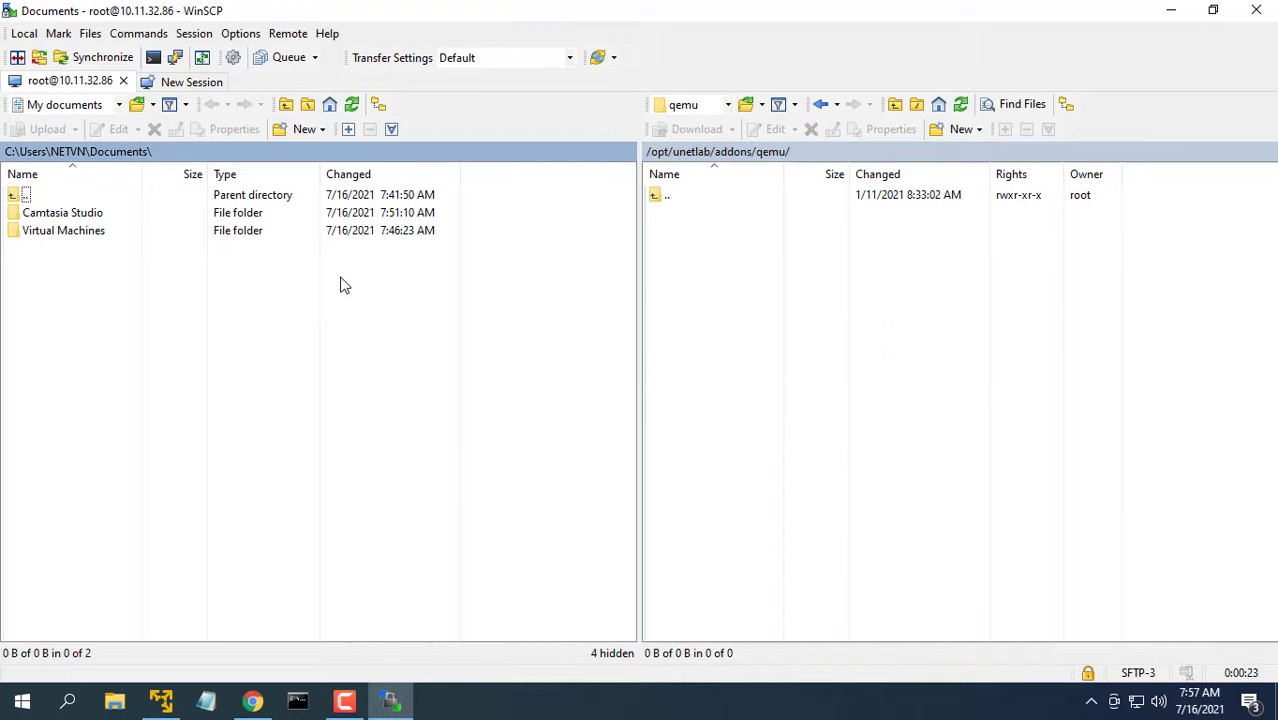
click(120, 105)
click(88, 140)
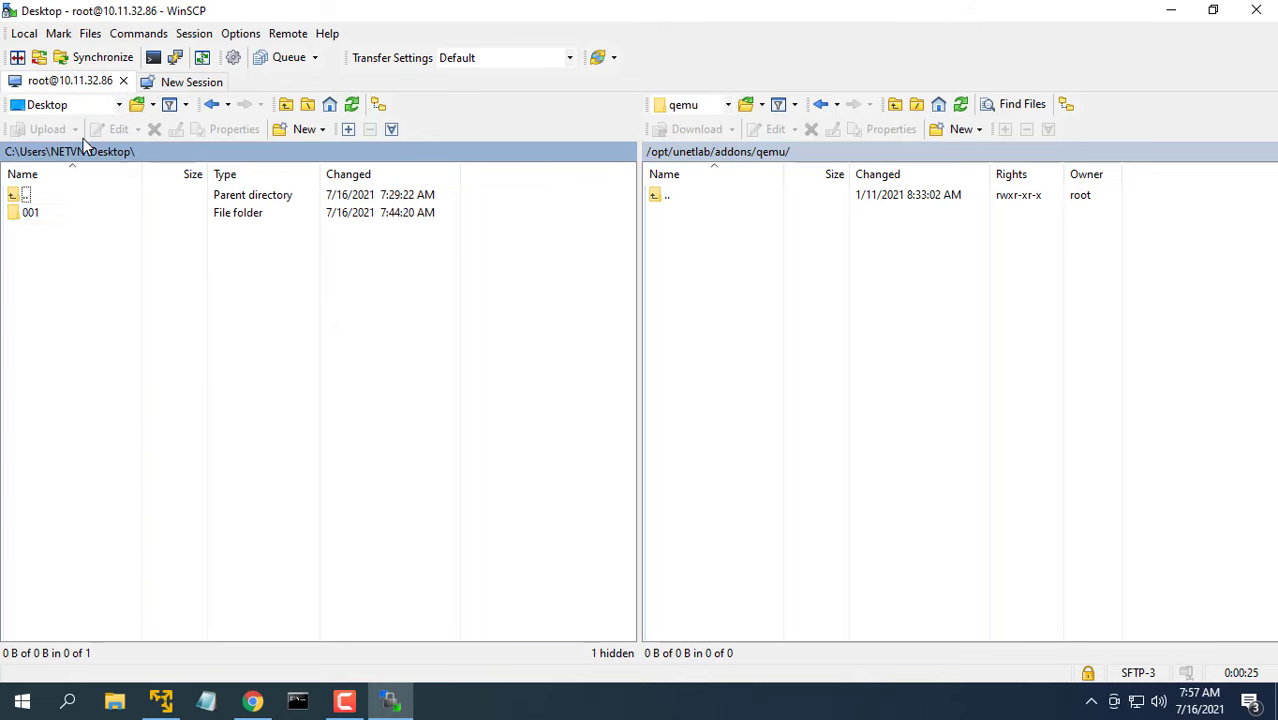
double_click(45, 219)
drag(46, 252, 712, 286)
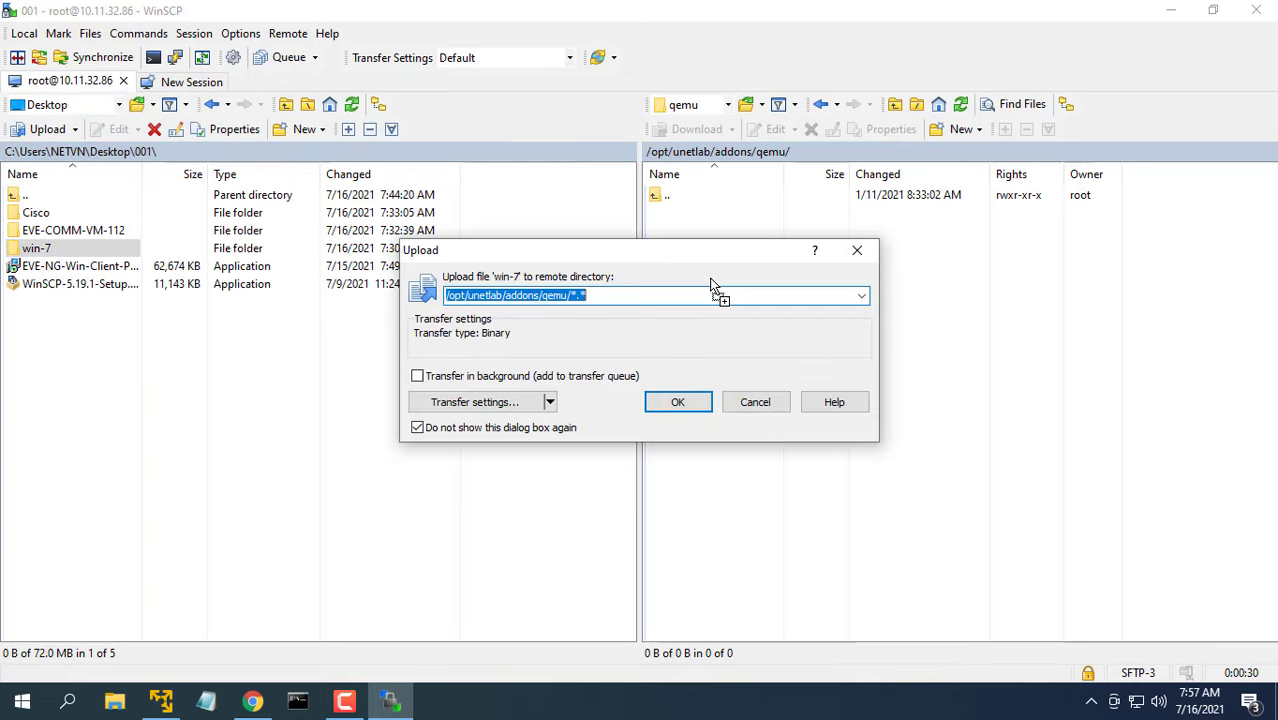
click(688, 404)
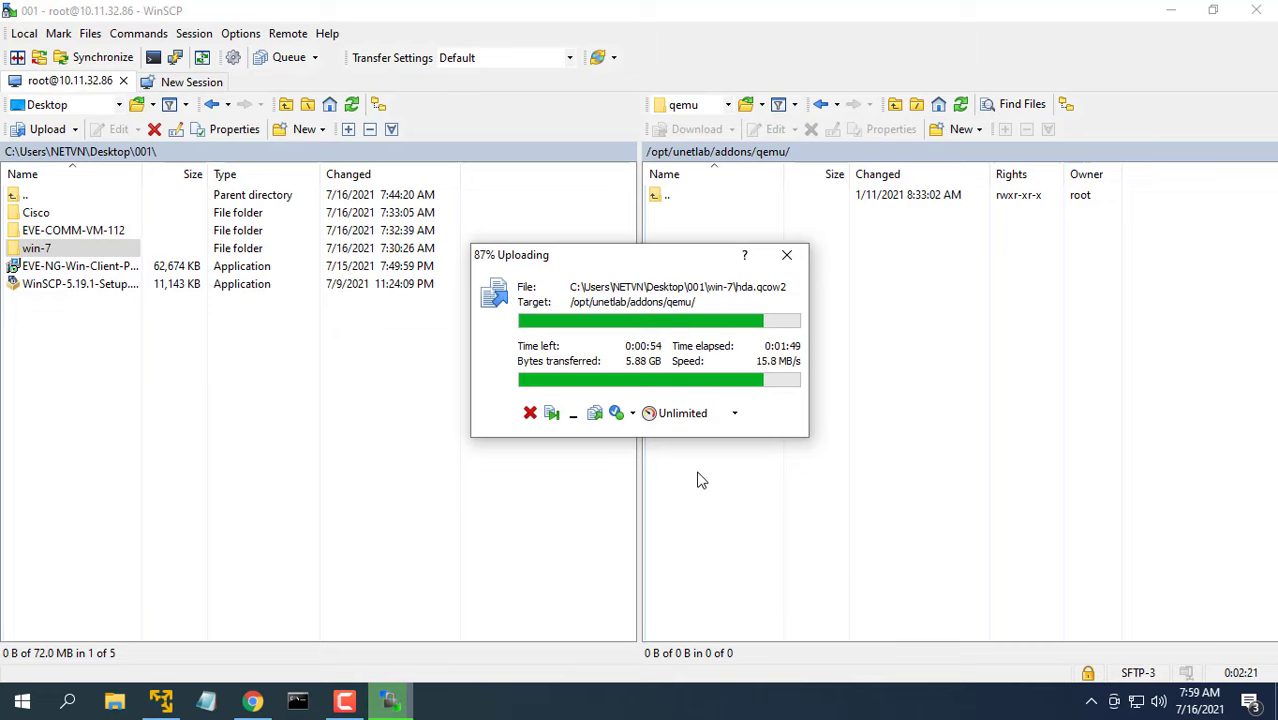
double_click(679, 213)
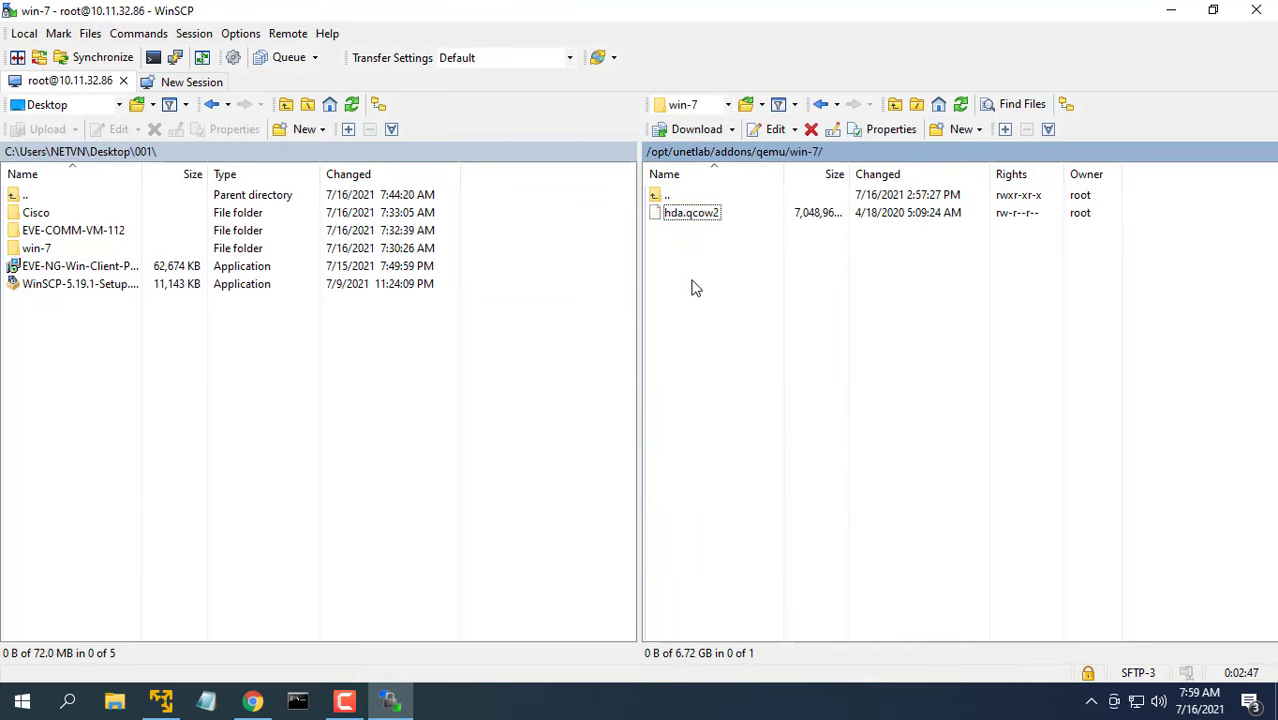
- Create and save a new lab named Lab_01 in the EVE-NG web UI
click(1171, 10)
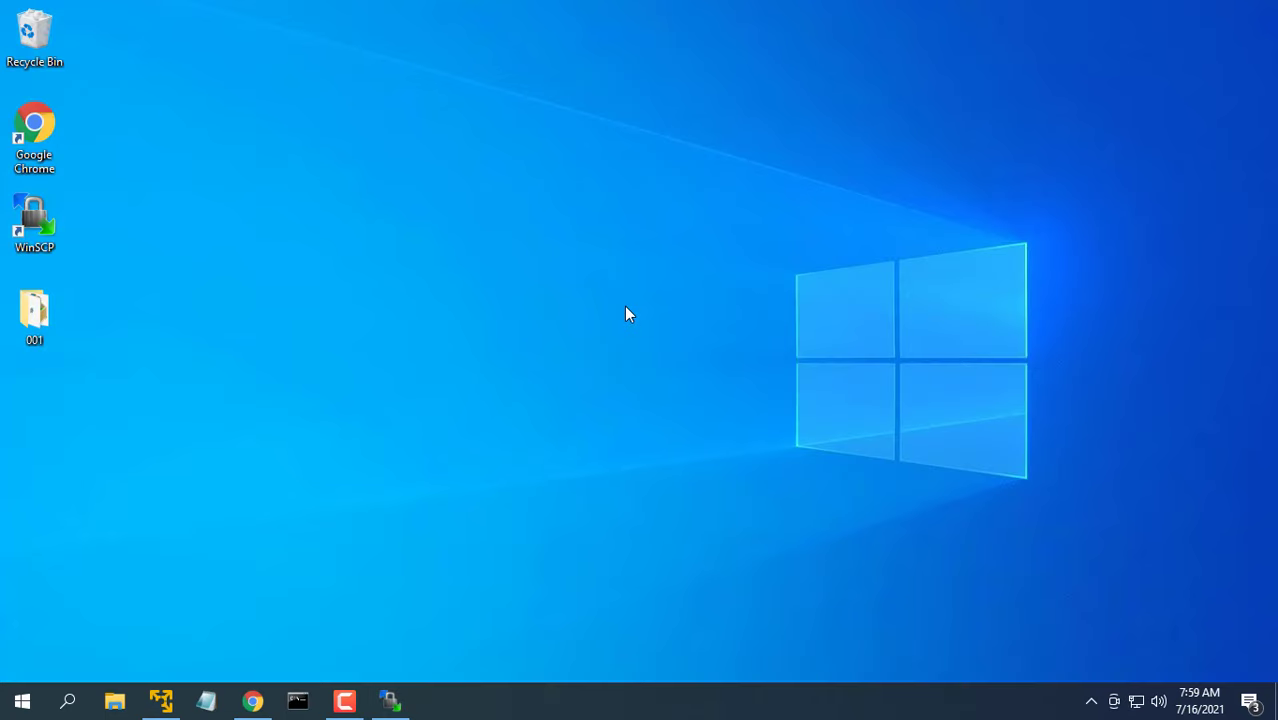
click(252, 700)
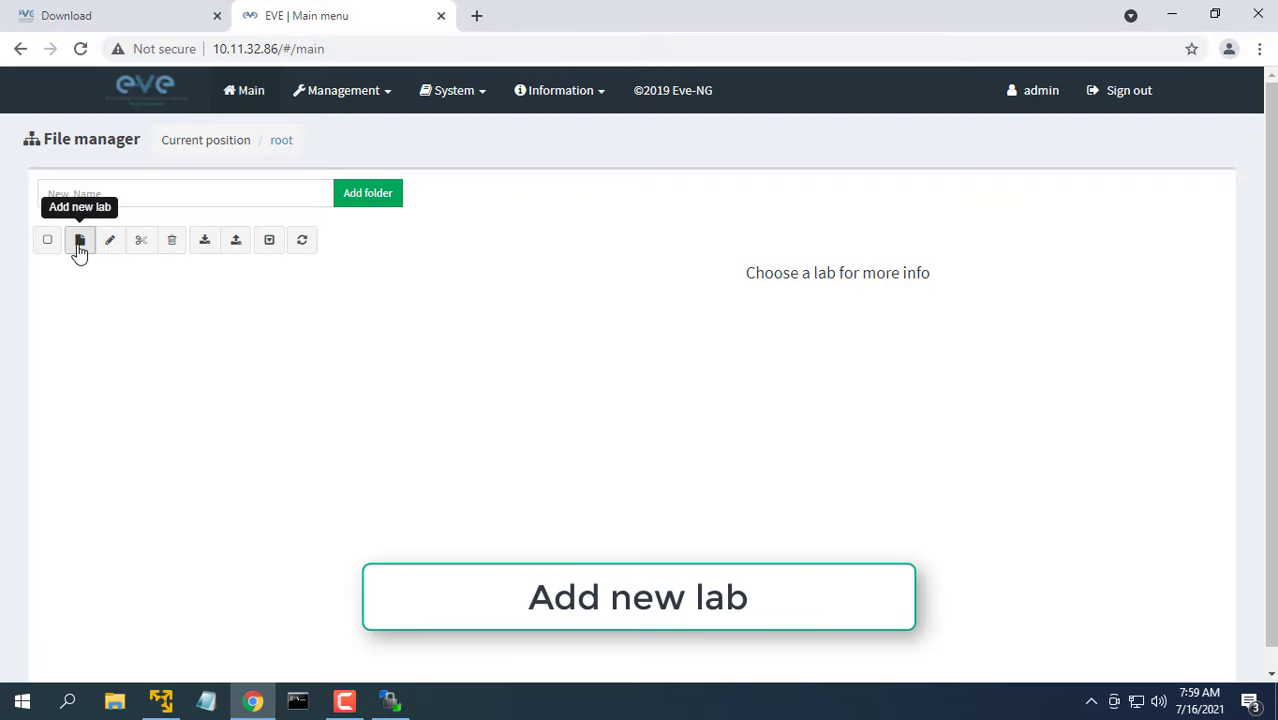
click(78, 246)
text(Lab_01)
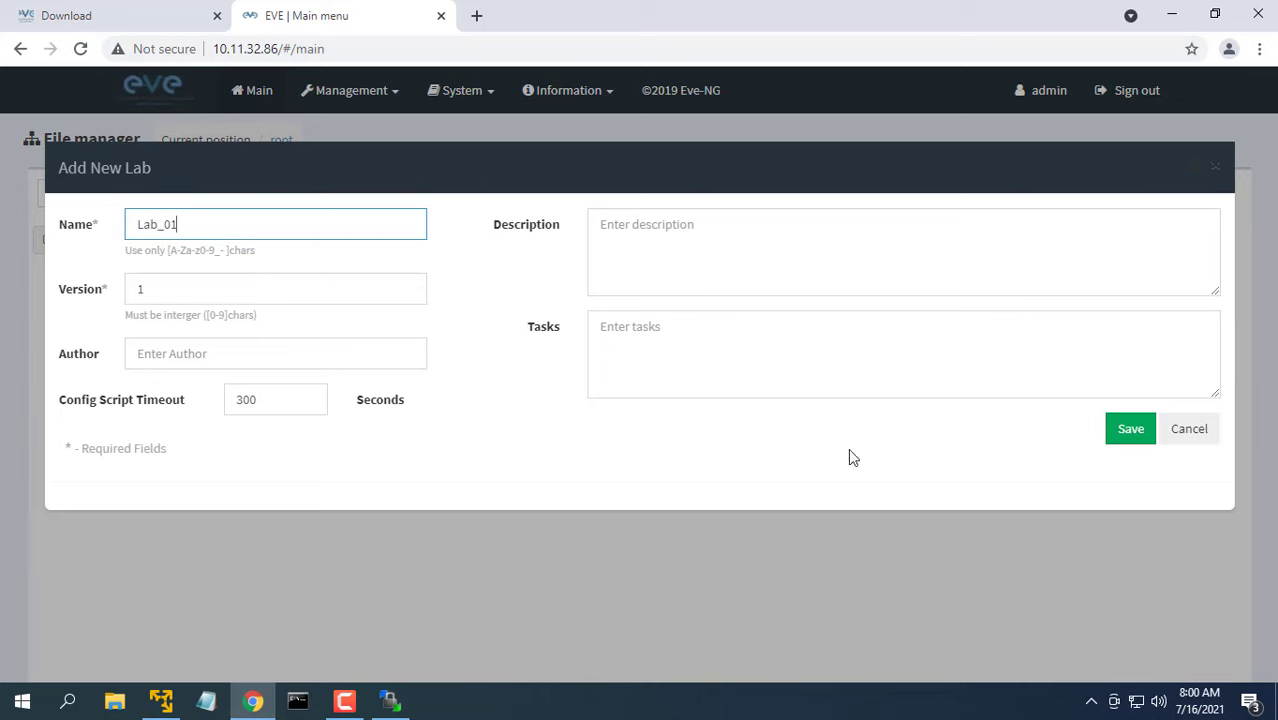
click(1128, 432)
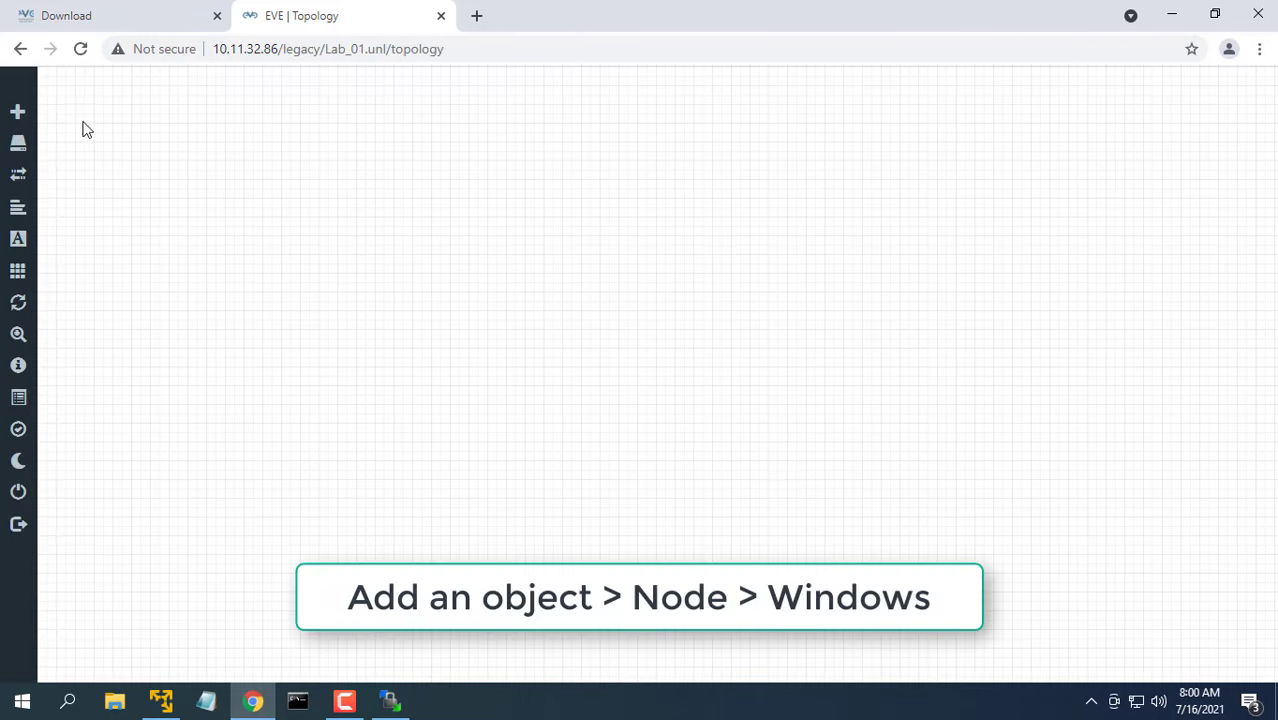
- Add a Windows node named Win with the win-7 image and 2048 MB RAM
click(88, 125)
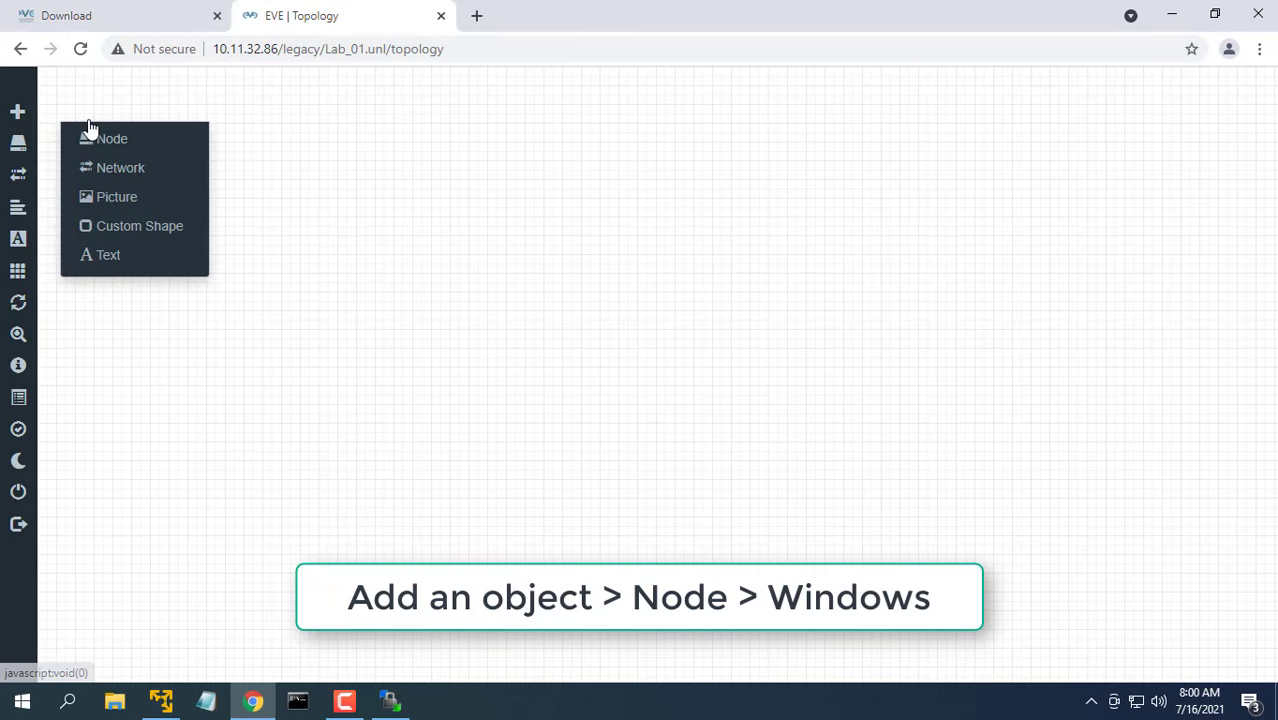
click(112, 140)
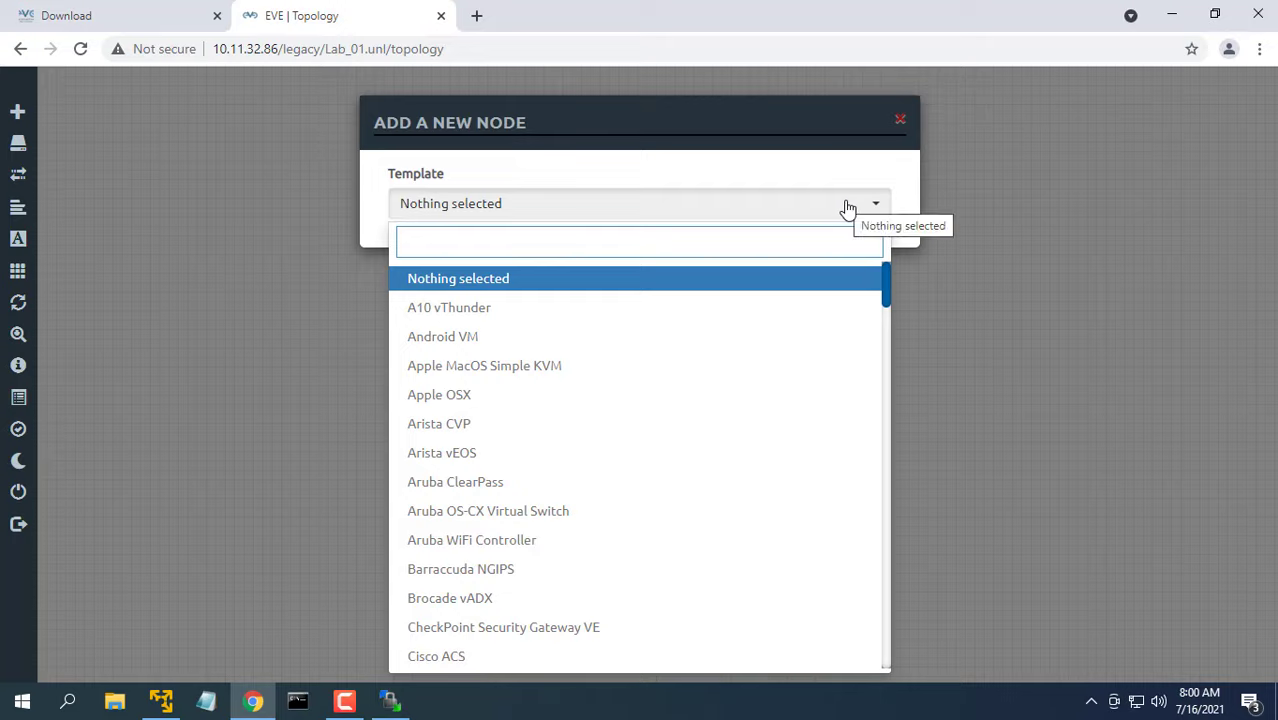
text(win)
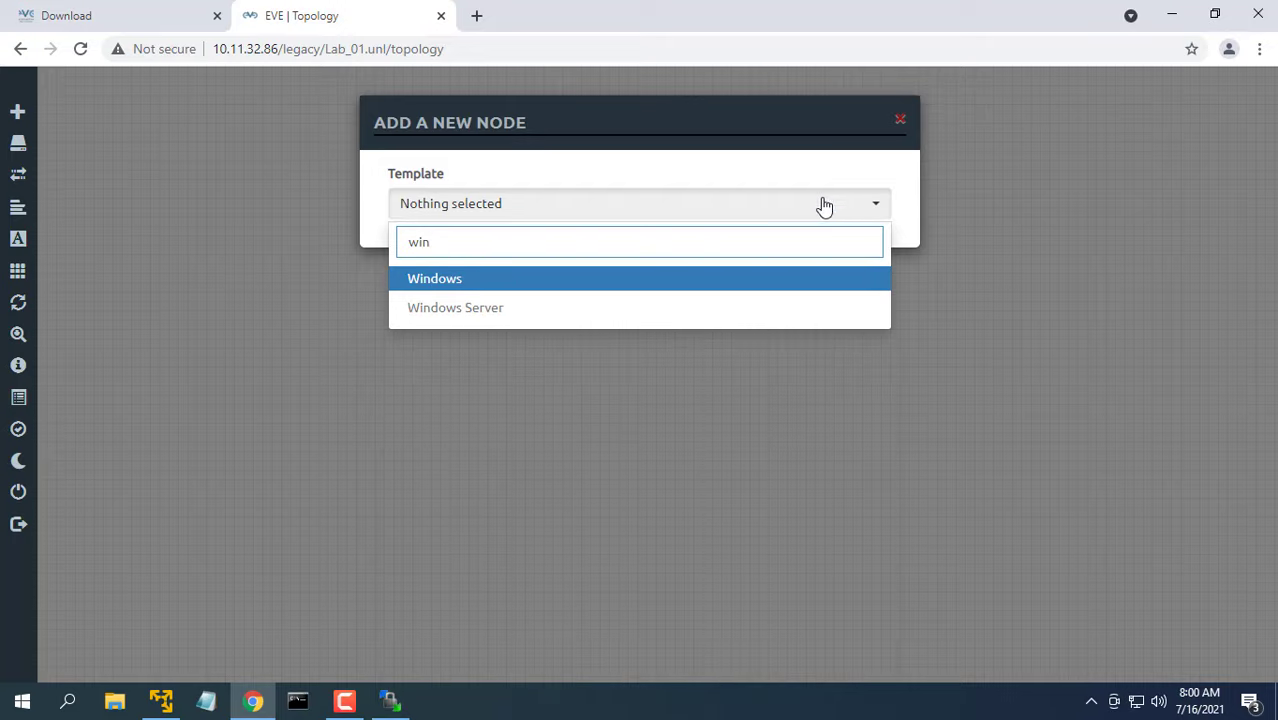
click(537, 289)
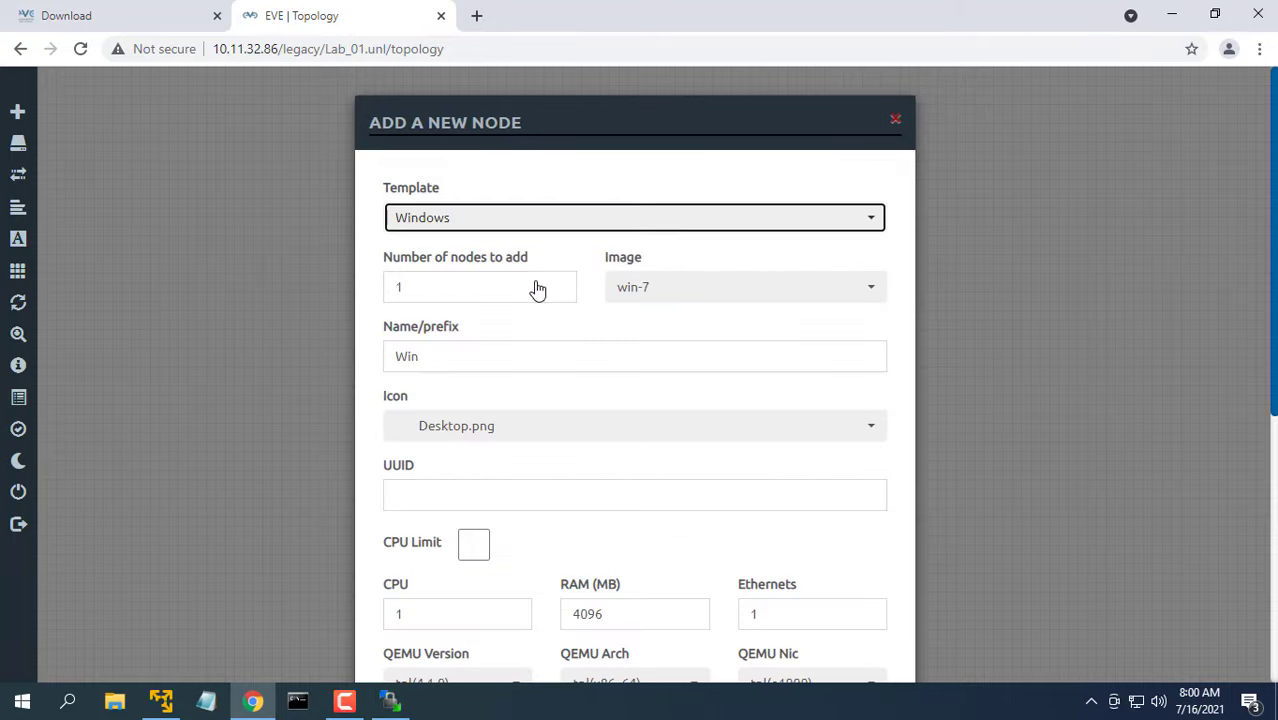
click(665, 290)
click(666, 320)
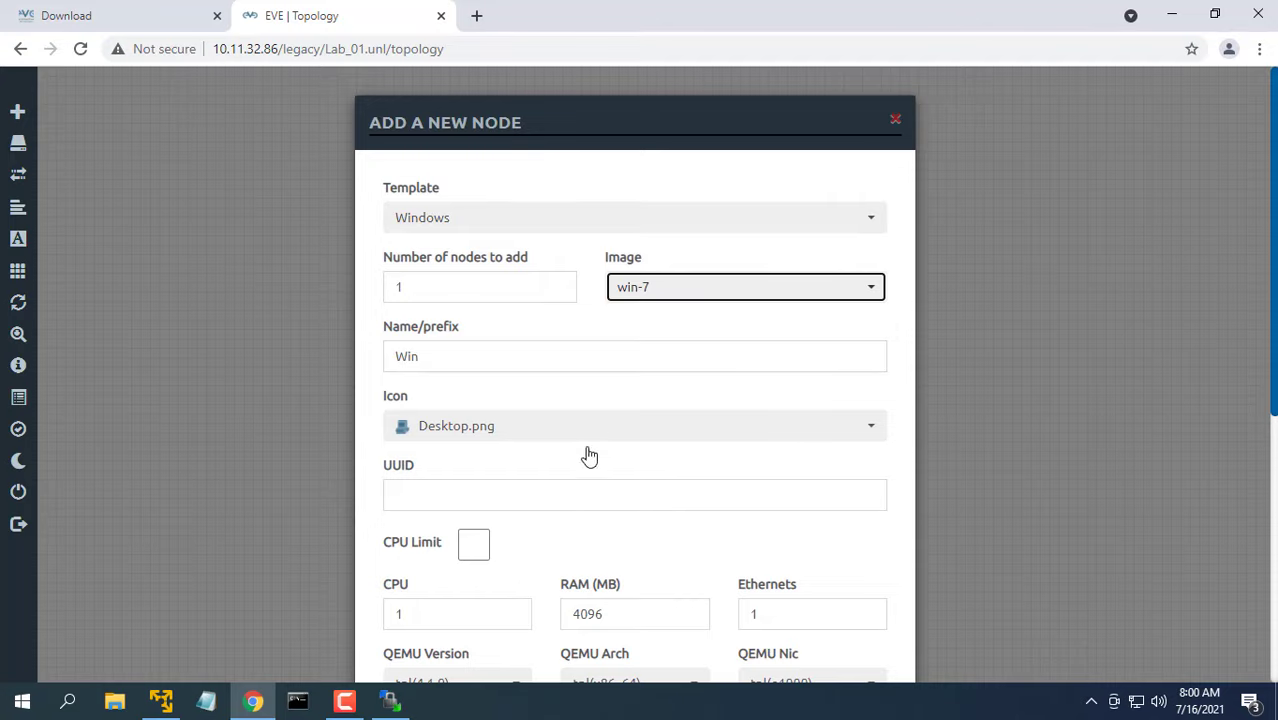
scroll(1272, 497, down, 2)
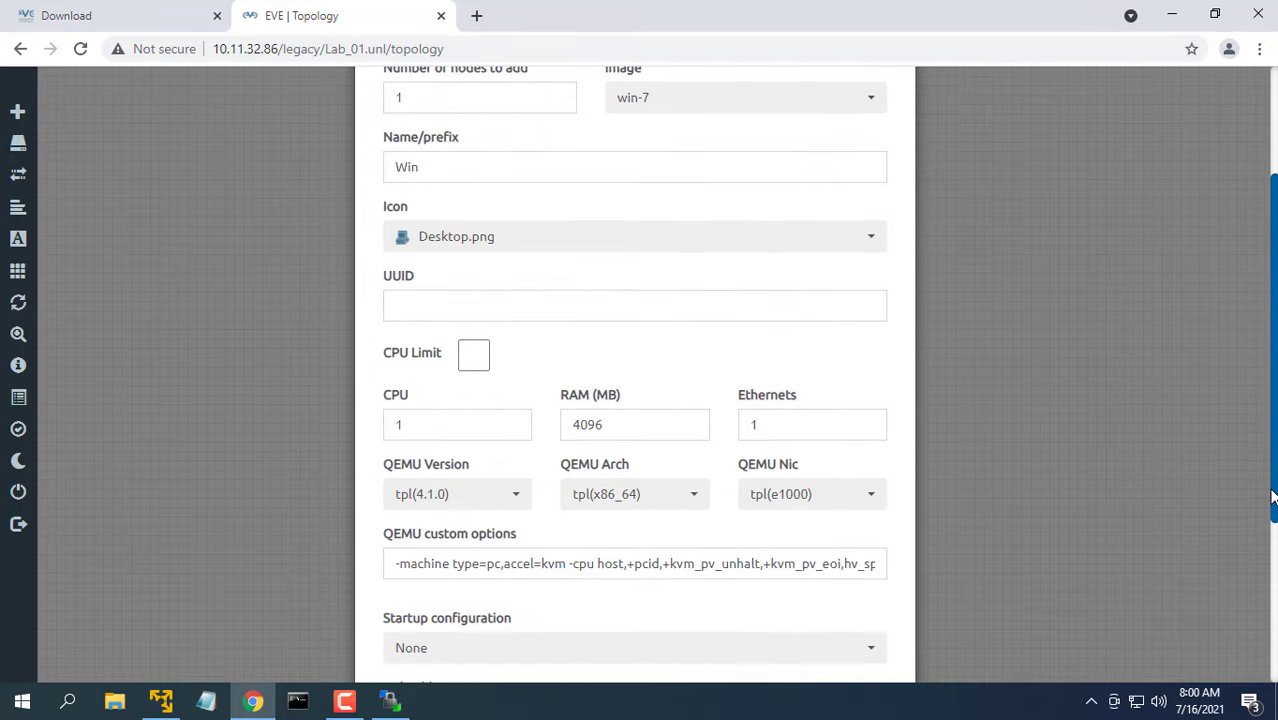
drag(628, 435, 567, 429)
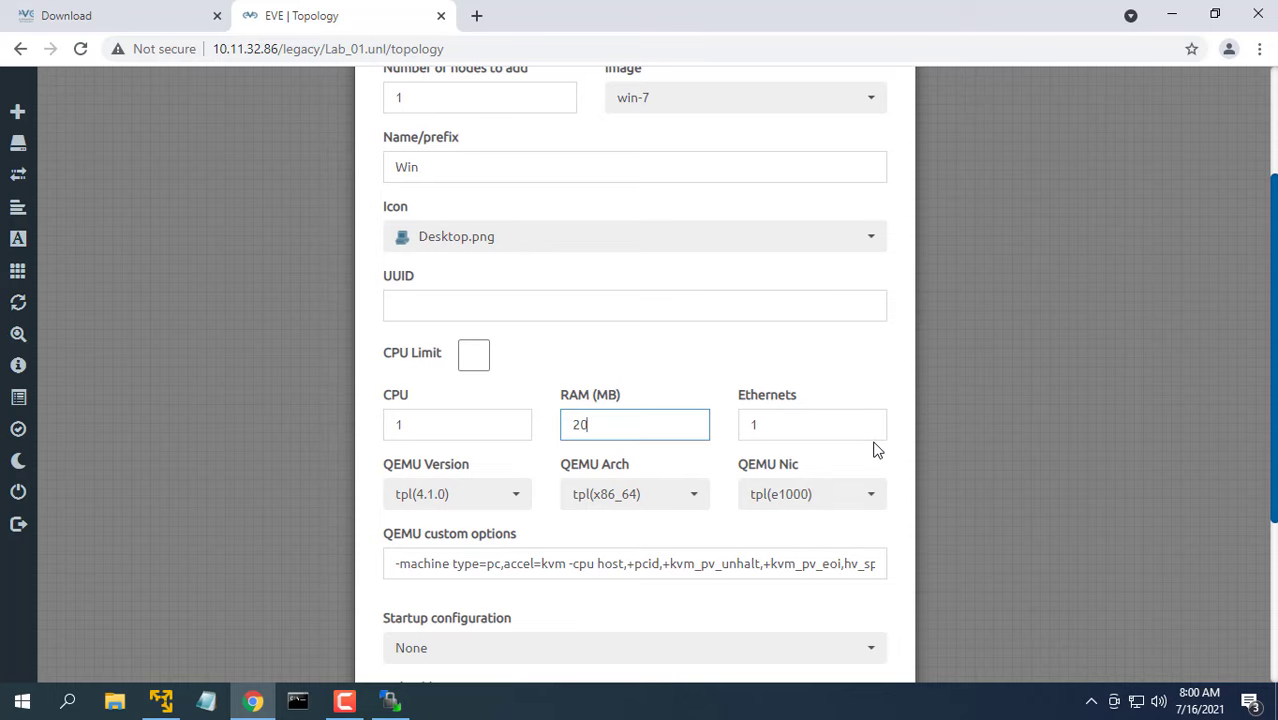
scroll(1274, 402, down, 3)
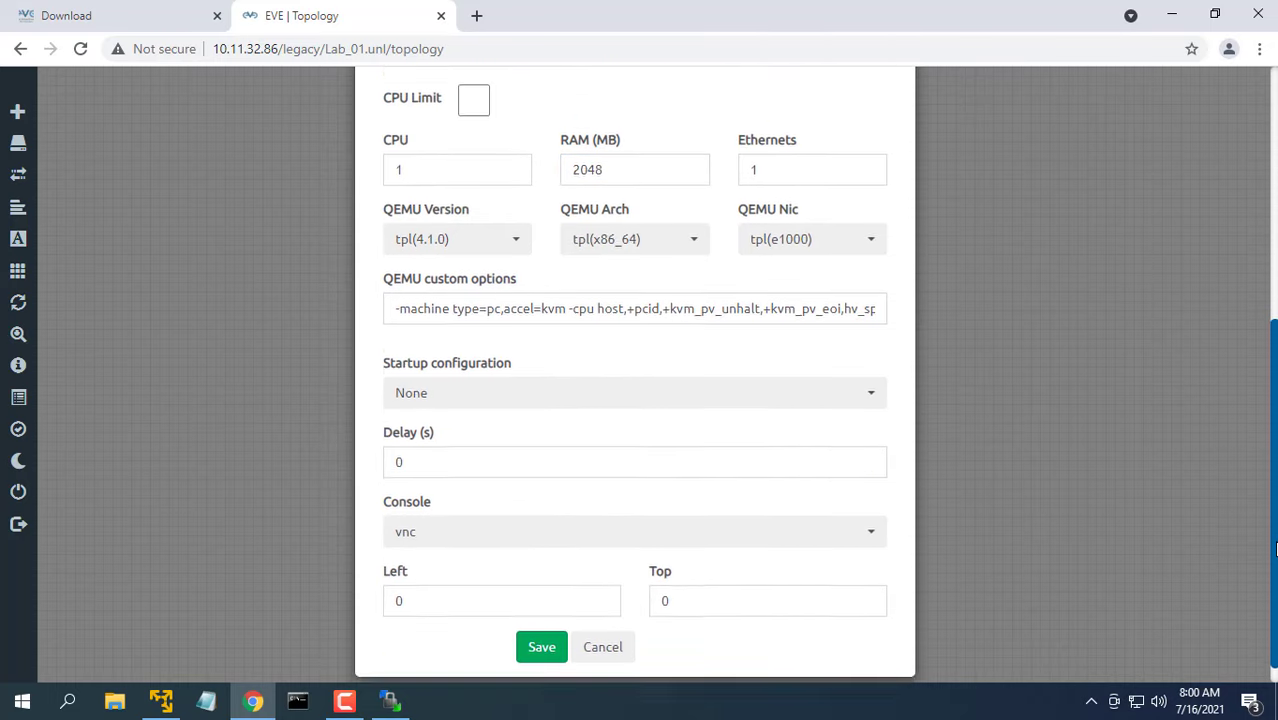
click(551, 624)
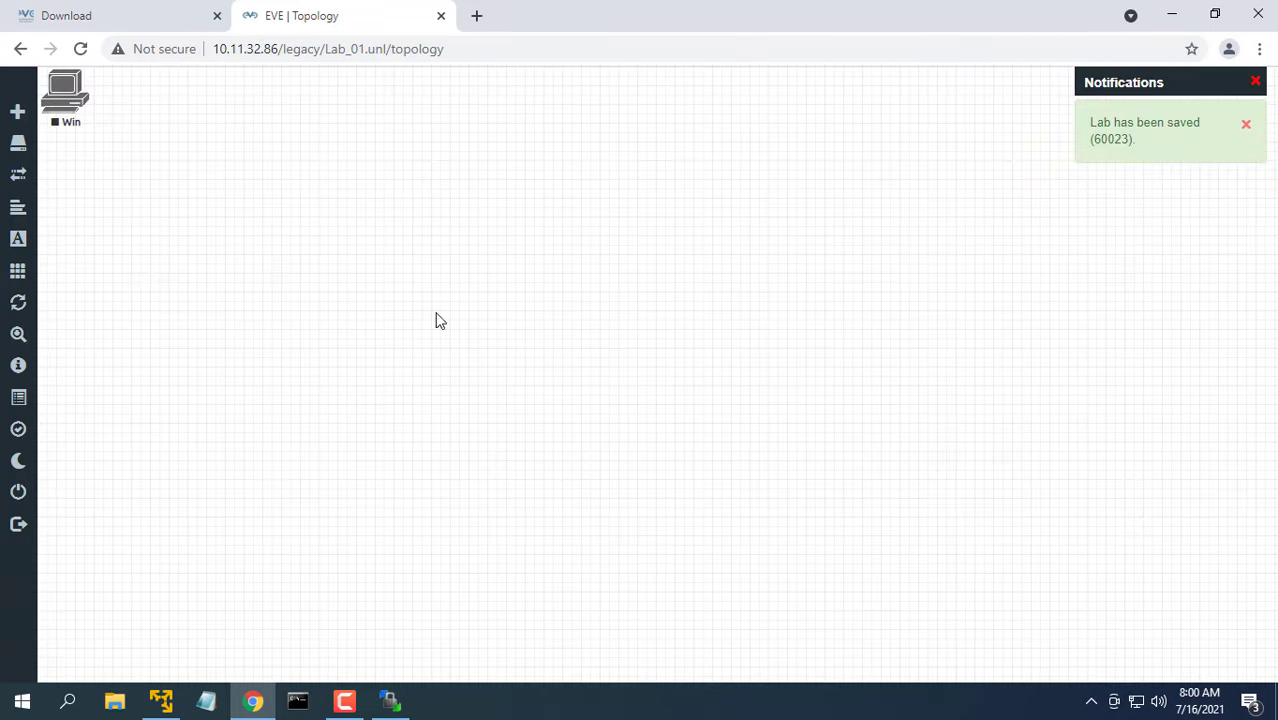
- Move the Win node to the canvas centre and start it
drag(80, 103, 432, 254)
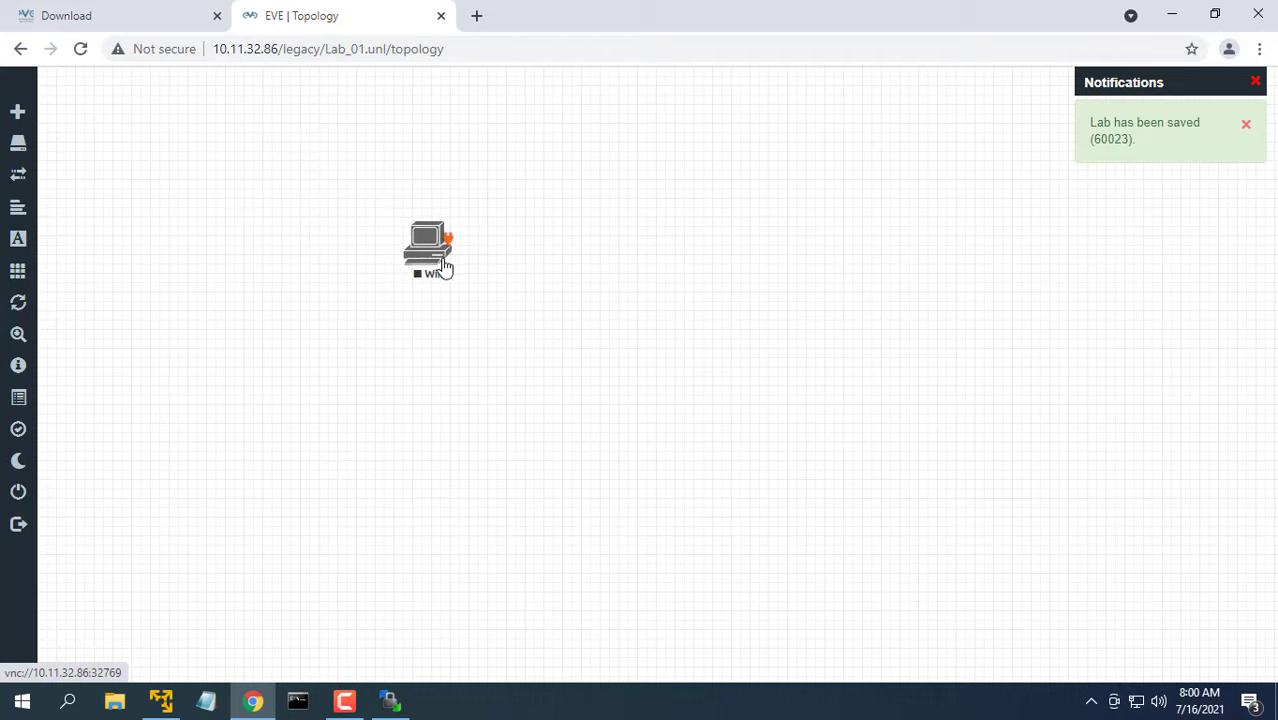
right_click(441, 263)
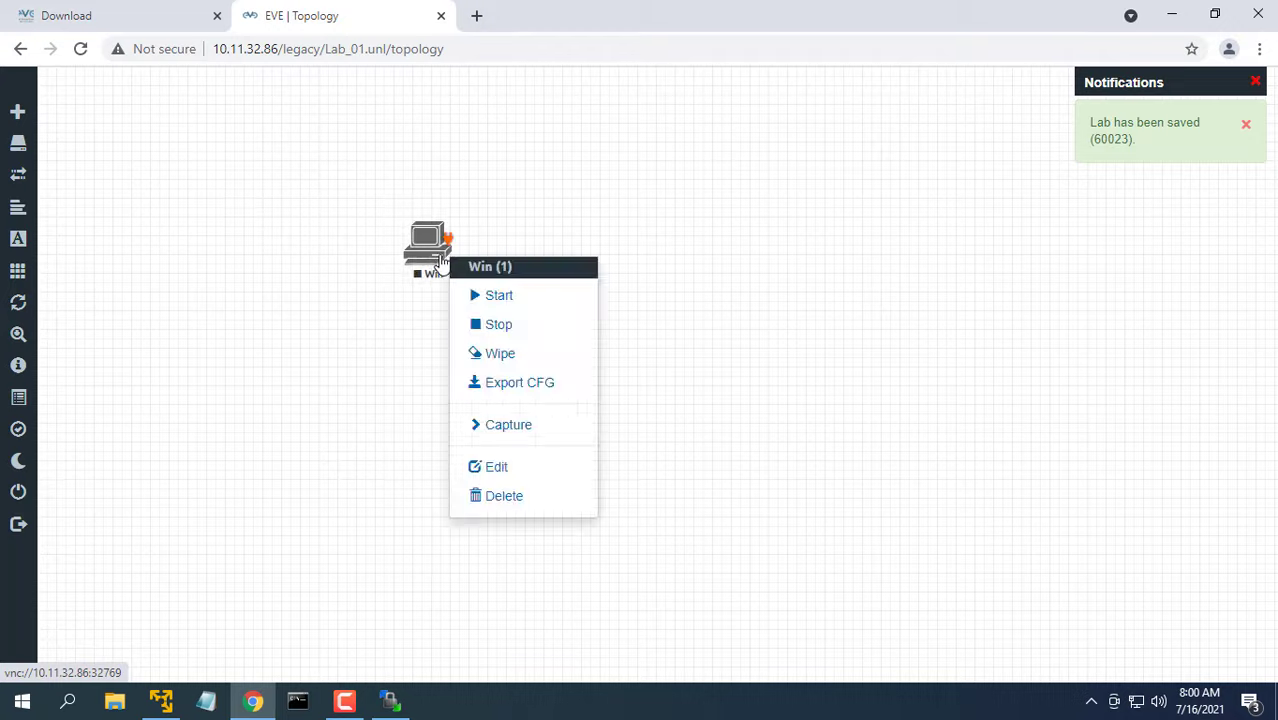
click(499, 299)
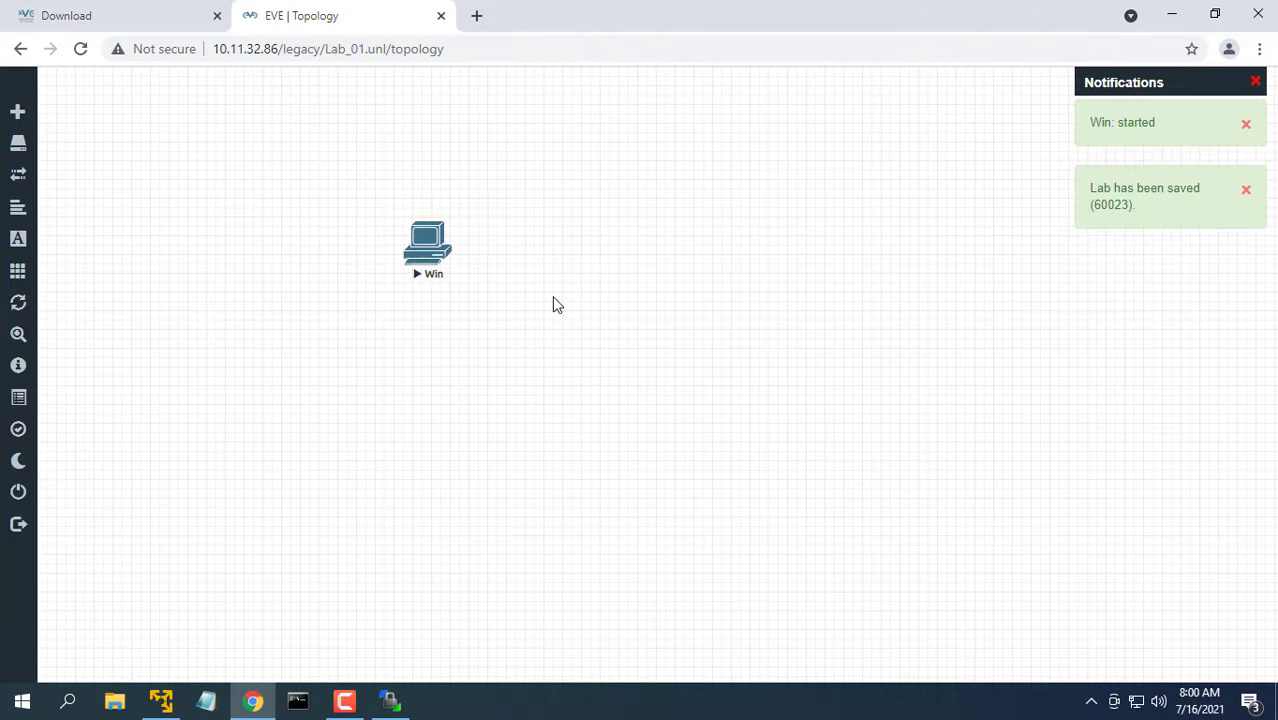
- Open the Win node's VNC console, shut down Windows 7, and close the viewer
click(432, 260)
click(660, 180)
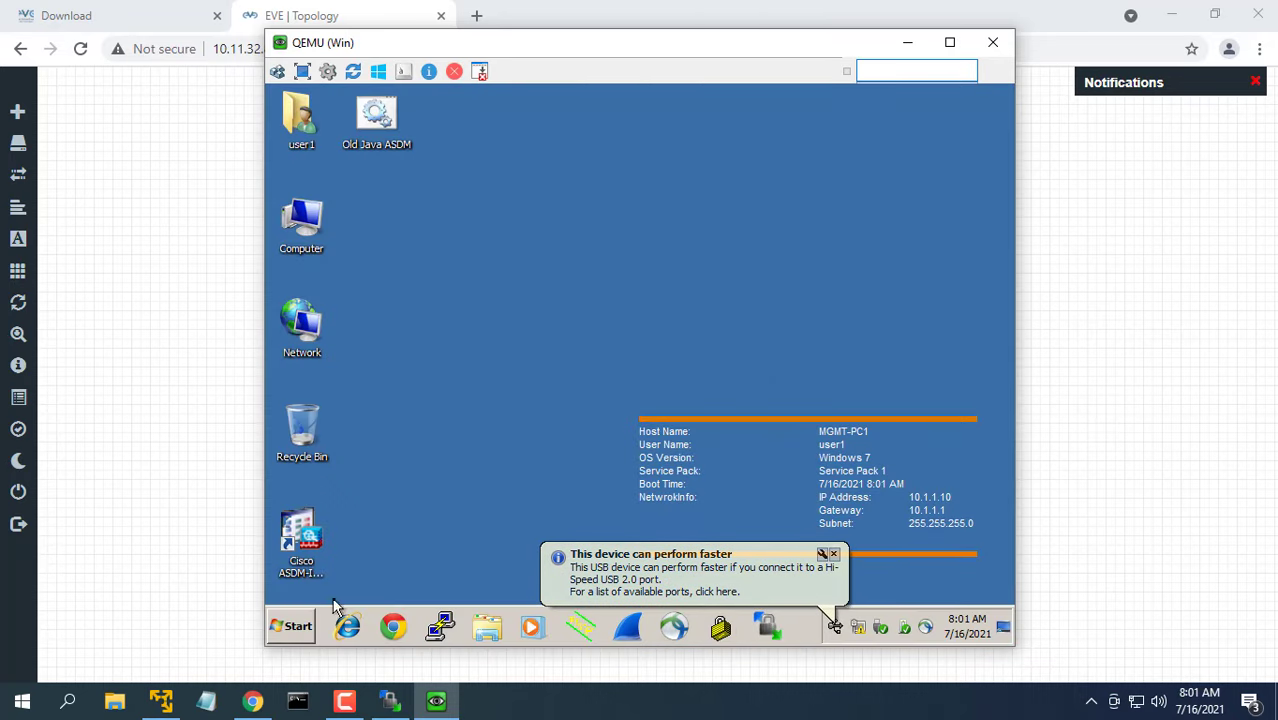
click(288, 625)
click(535, 585)
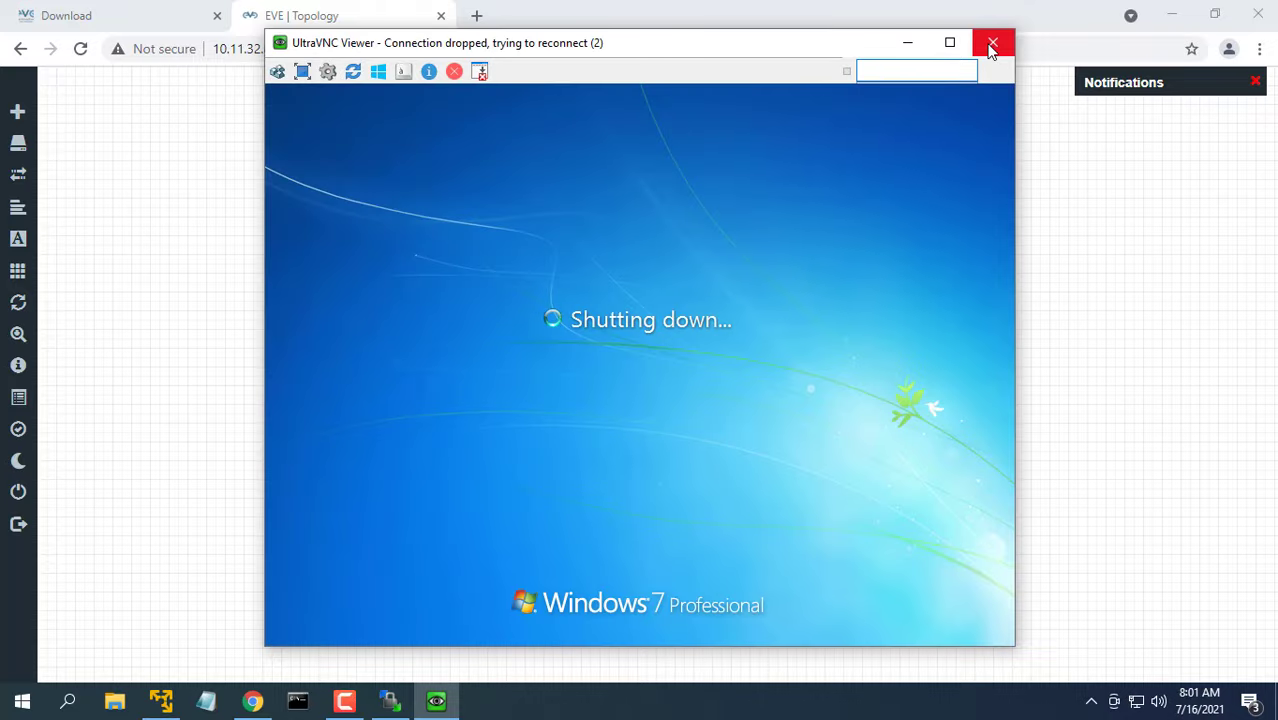
click(993, 42)
click(1171, 15)
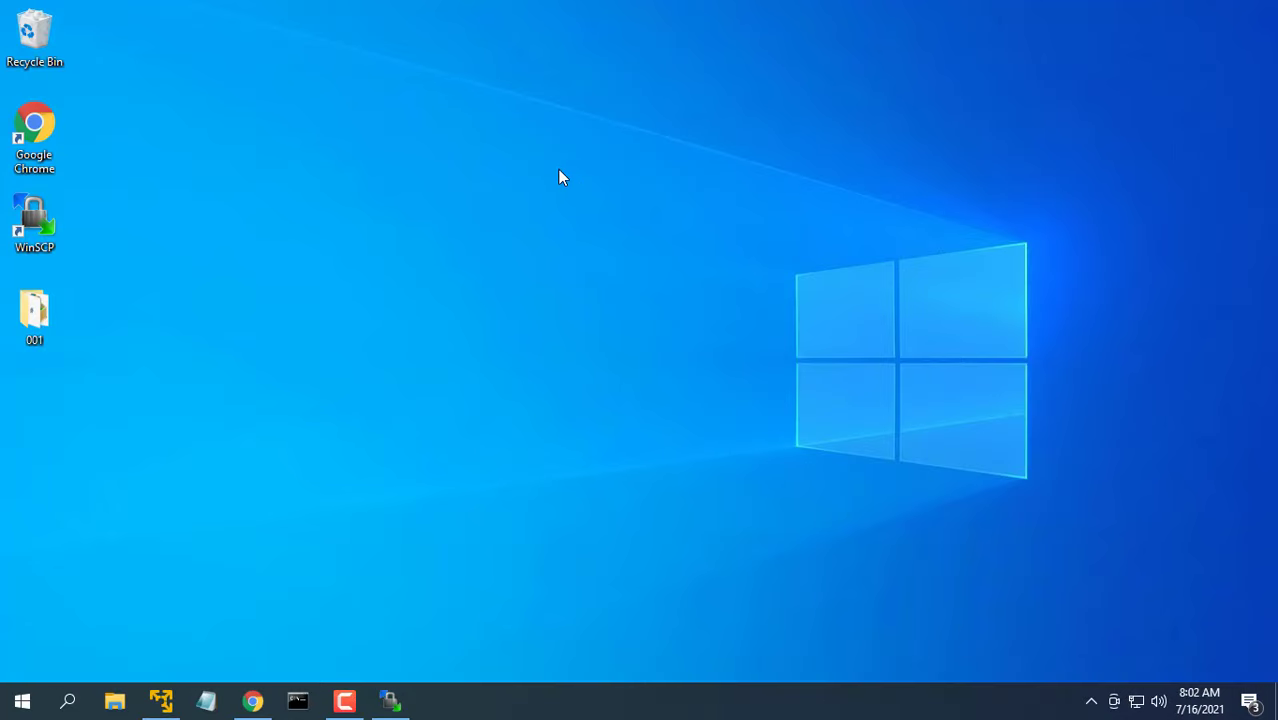
- In WinSCP, navigate the remote panel to /opt/unetlab/addons/iol/bin/
click(391, 700)
click(511, 452)
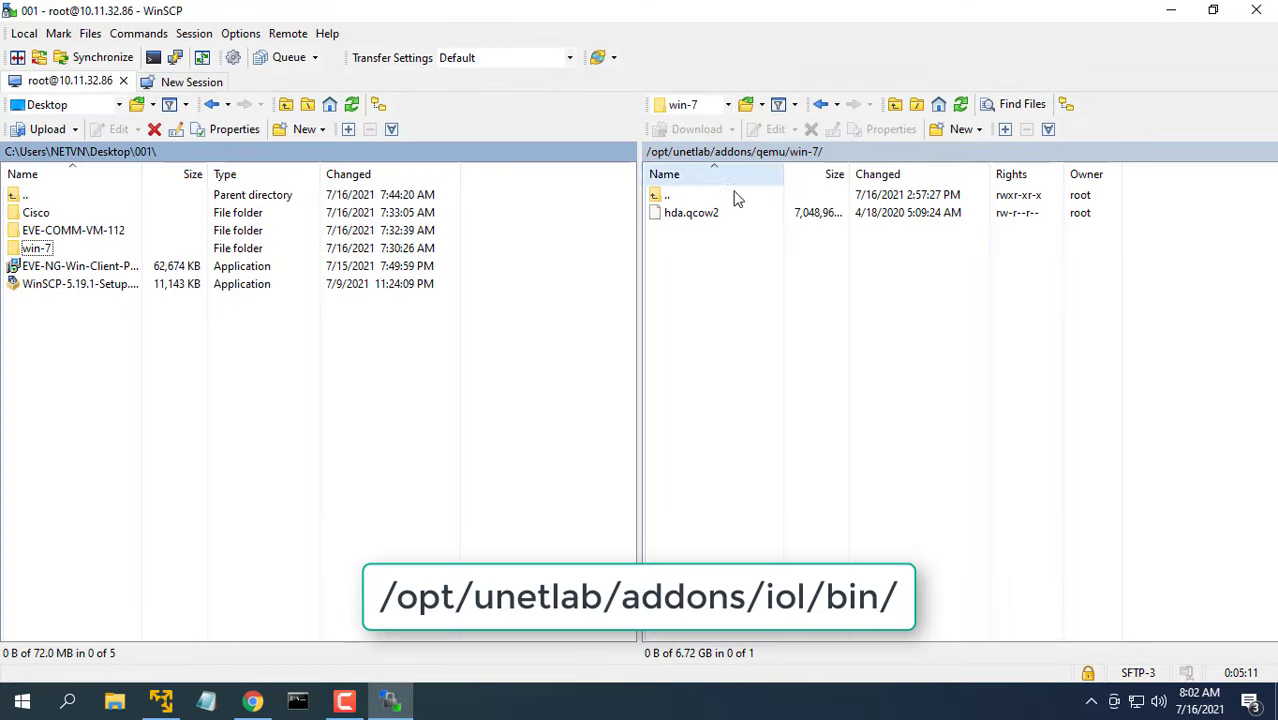
click(727, 104)
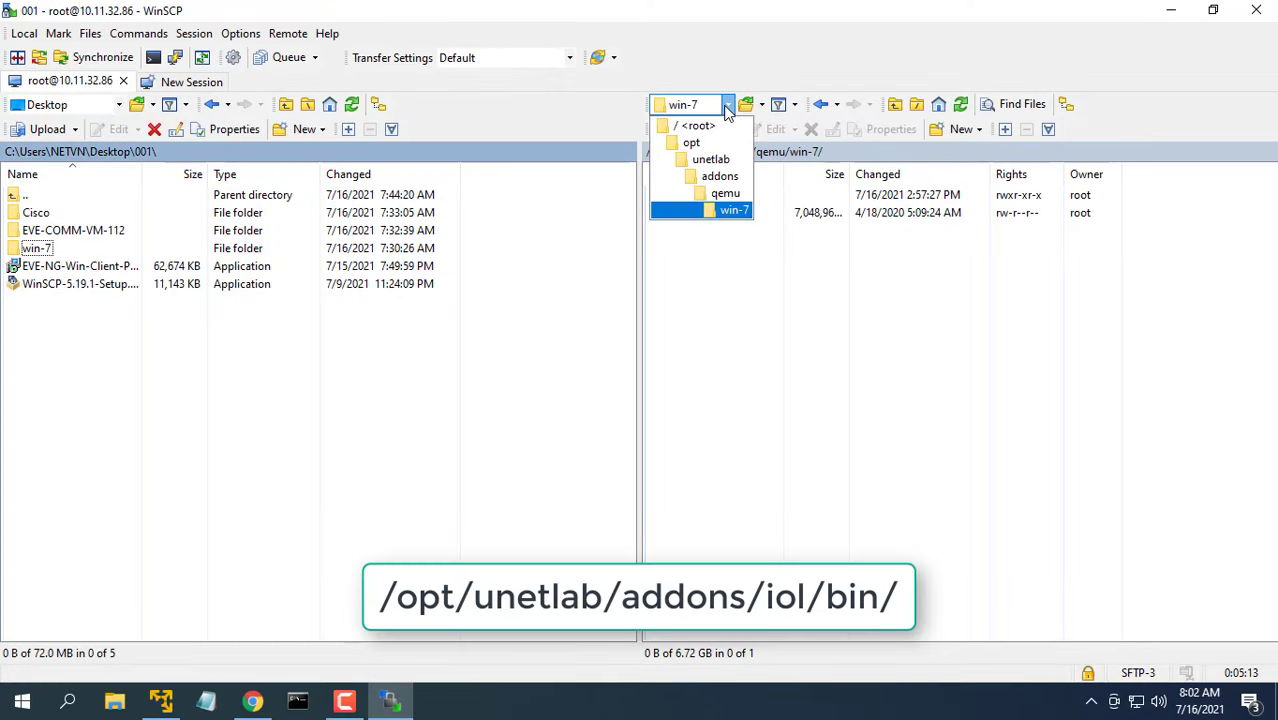
click(712, 176)
double_click(677, 232)
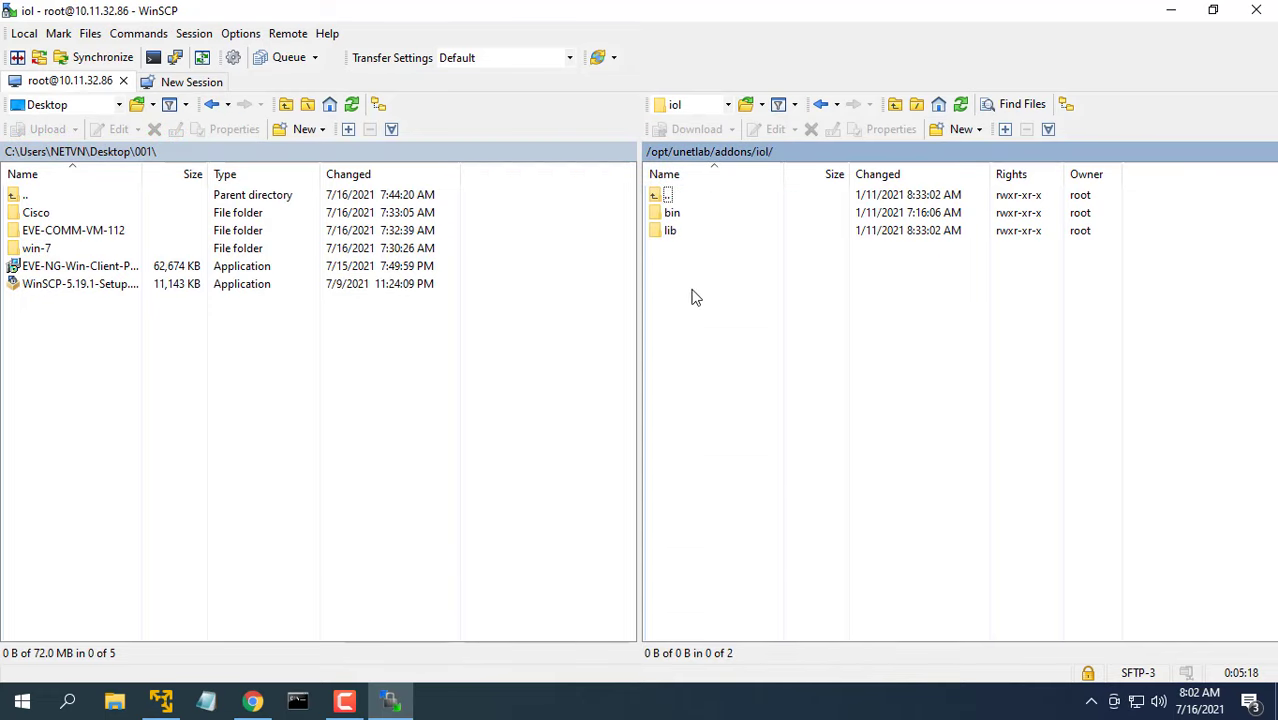
double_click(680, 215)
- Upload the two i86bi images and iourc from the local Cisco folder into that bin folder
click(327, 409)
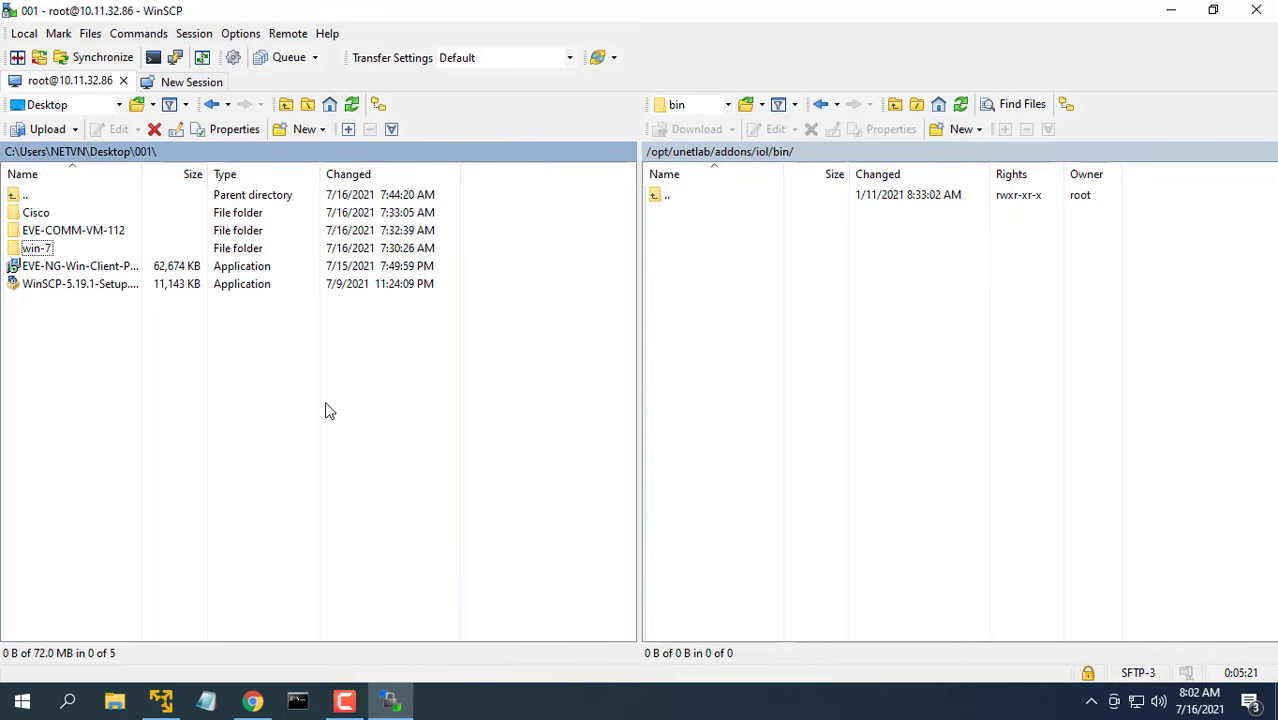
double_click(37, 213)
drag(30, 280, 103, 211)
drag(698, 435, 698, 430)
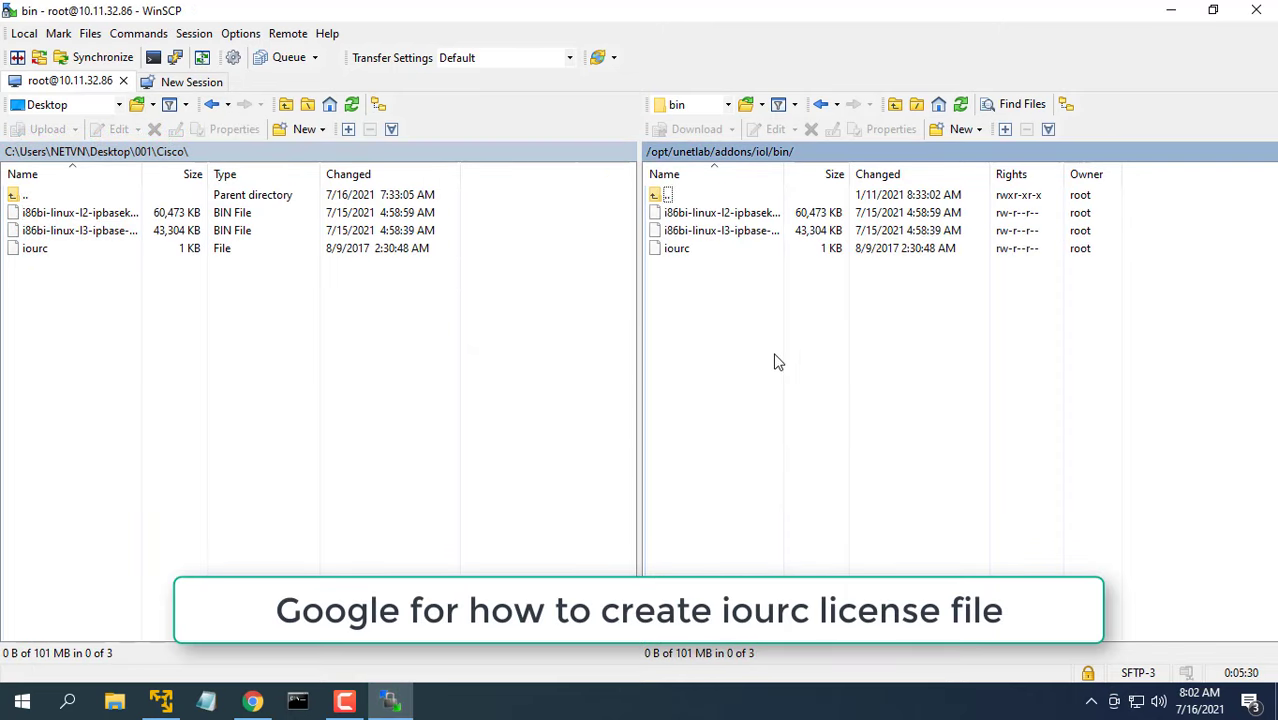
click(1170, 10)
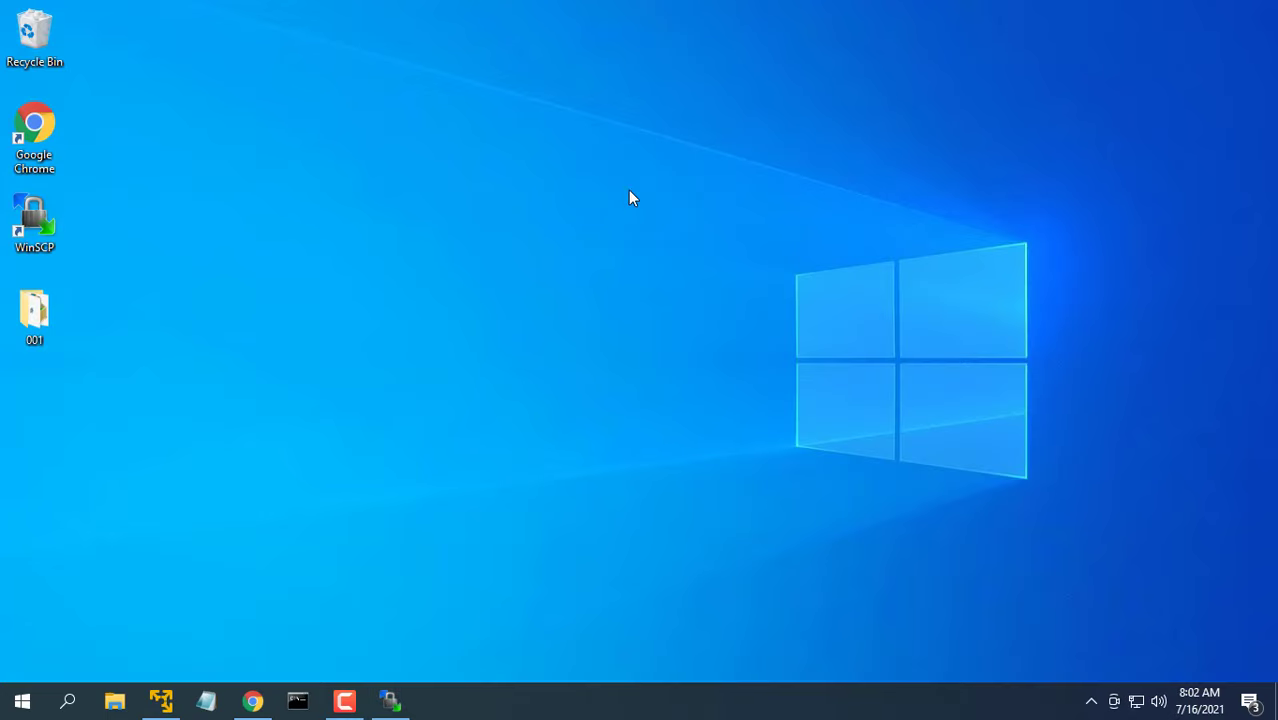
- Log in to the EVE-NG VM console as root with the account password
click(161, 700)
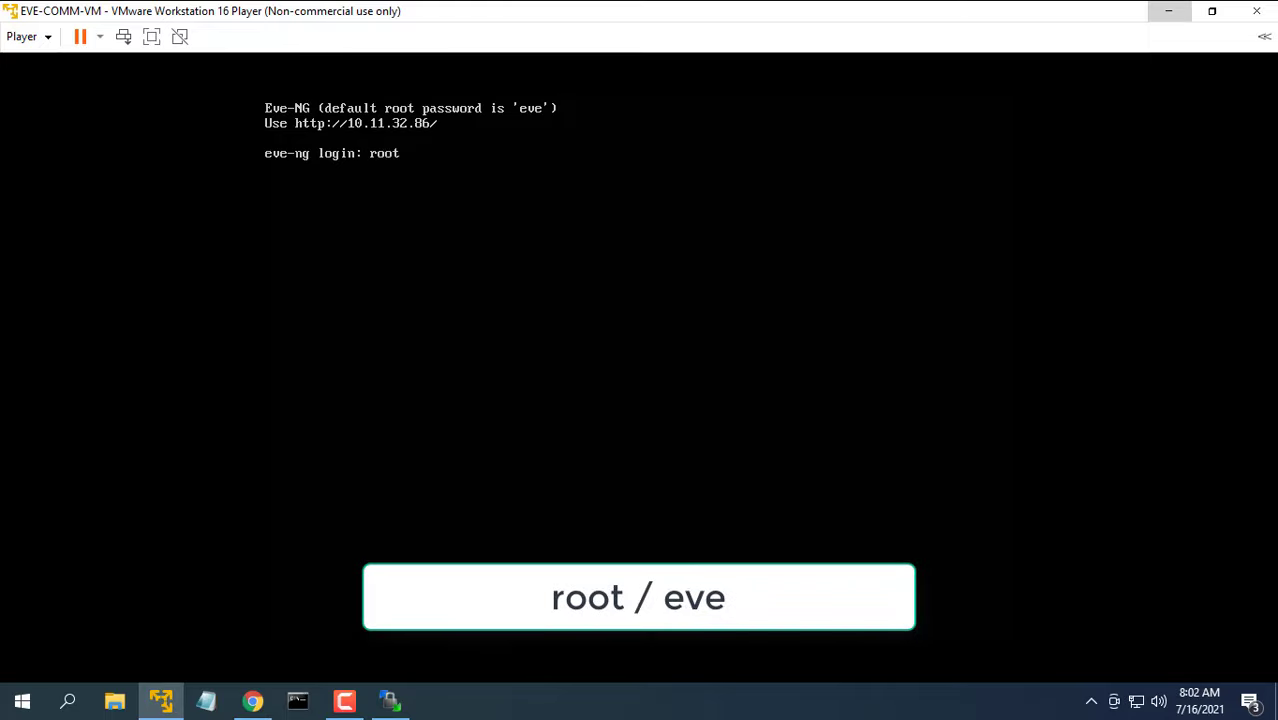
key(Return)
key(Return)
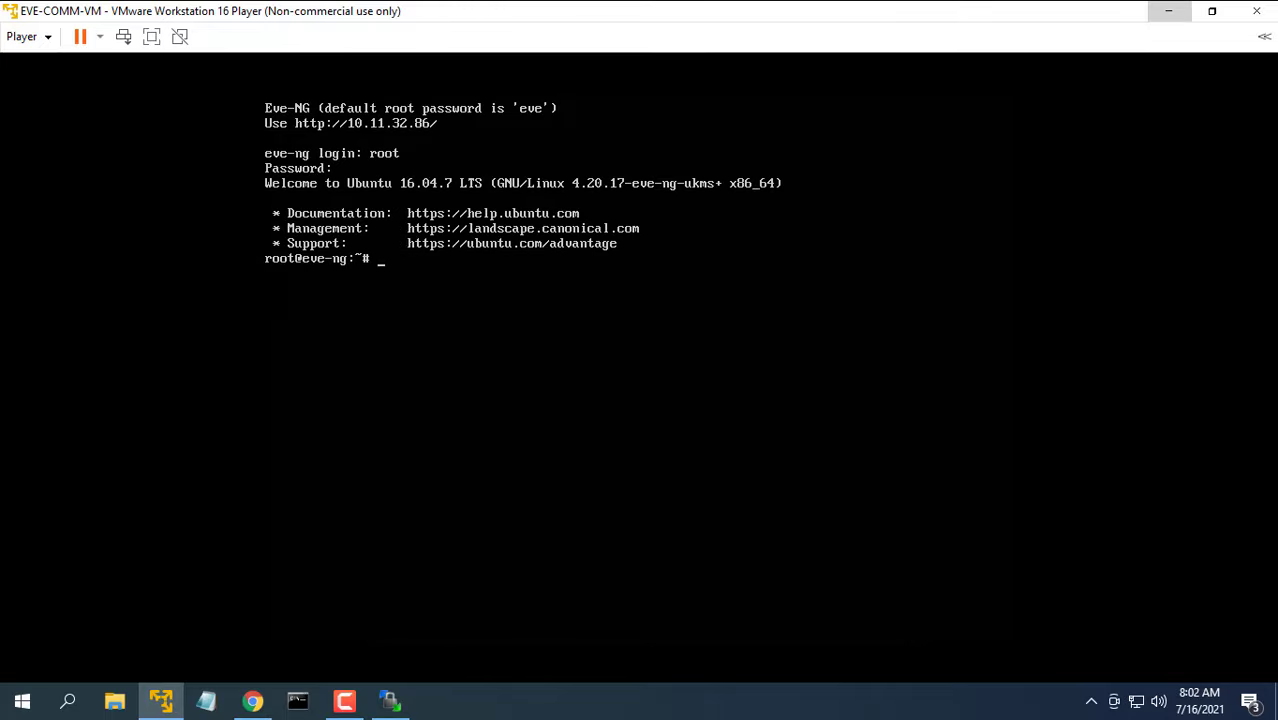
- Rerun /opt/unetlab/wrappers/unl_wrapper -a fixpermissions from the command history
text(/op)
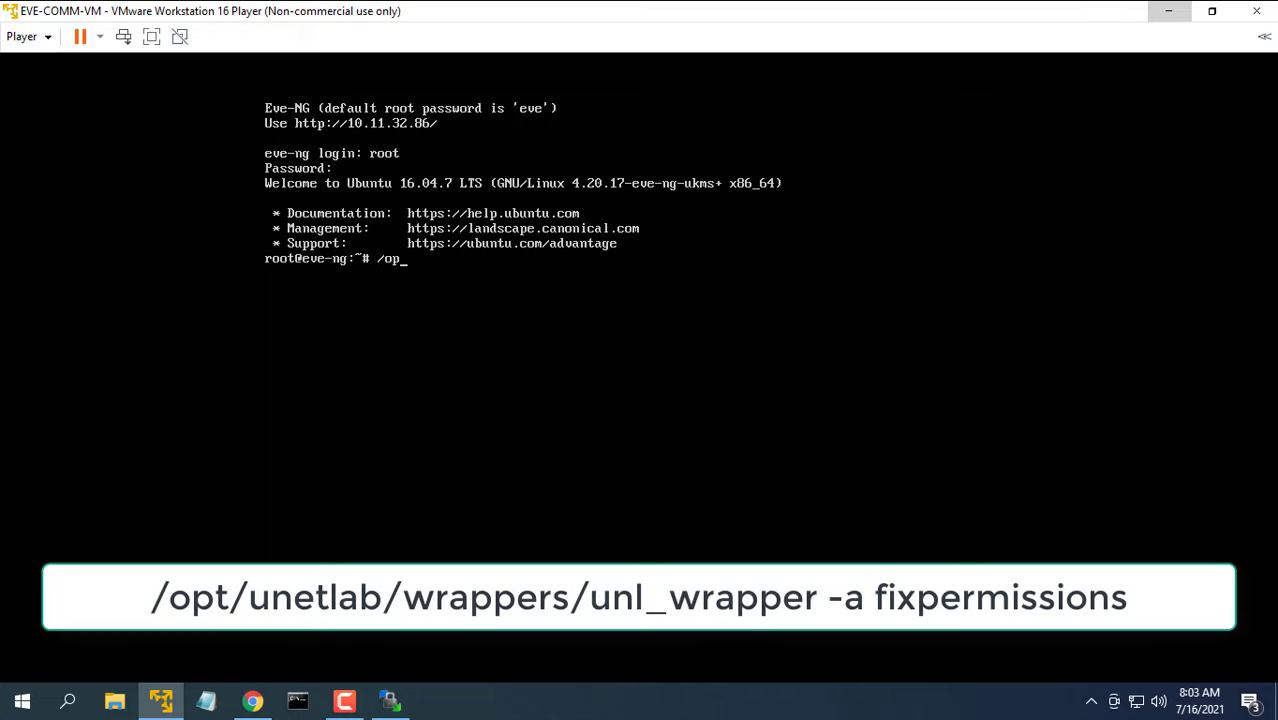
text(t/un)
key(Tab)
text(w)
key(Tab)
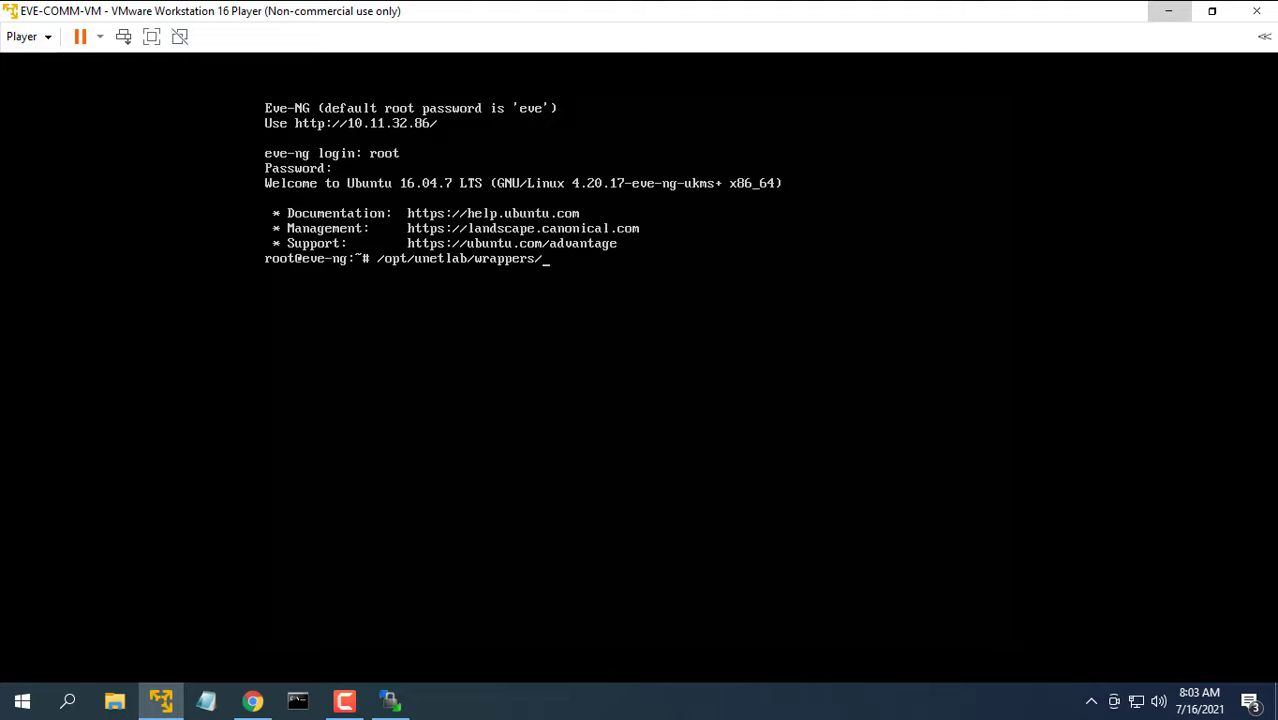
text(un)
key(Tab)
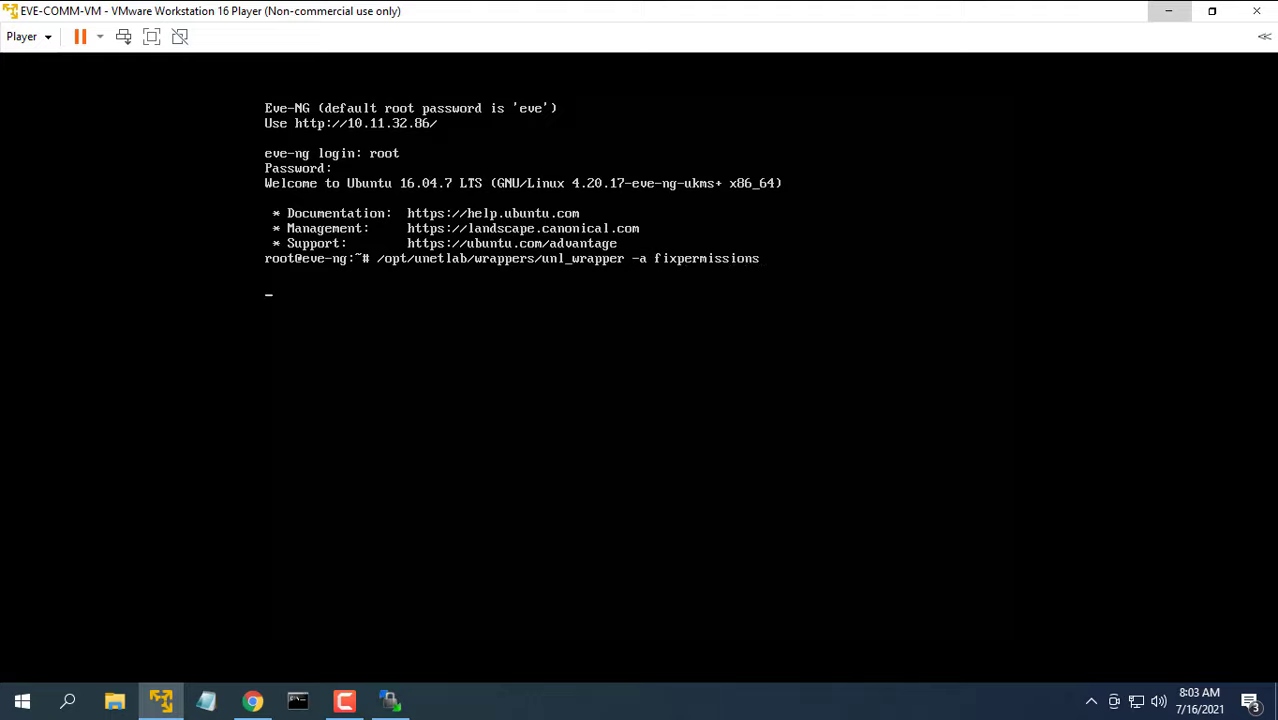
key(Up)
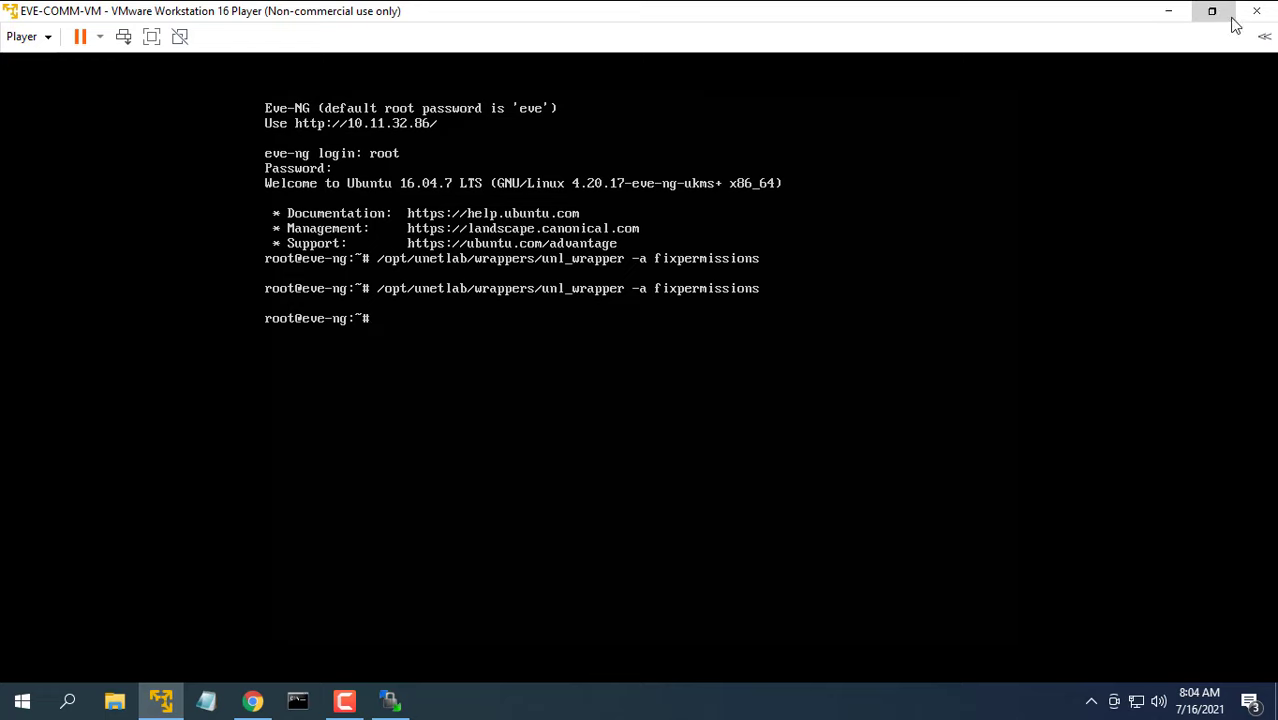
- Reload the Lab_01 topology and start a new Cisco IOL node with the layer-2 image
click(1167, 14)
click(252, 700)
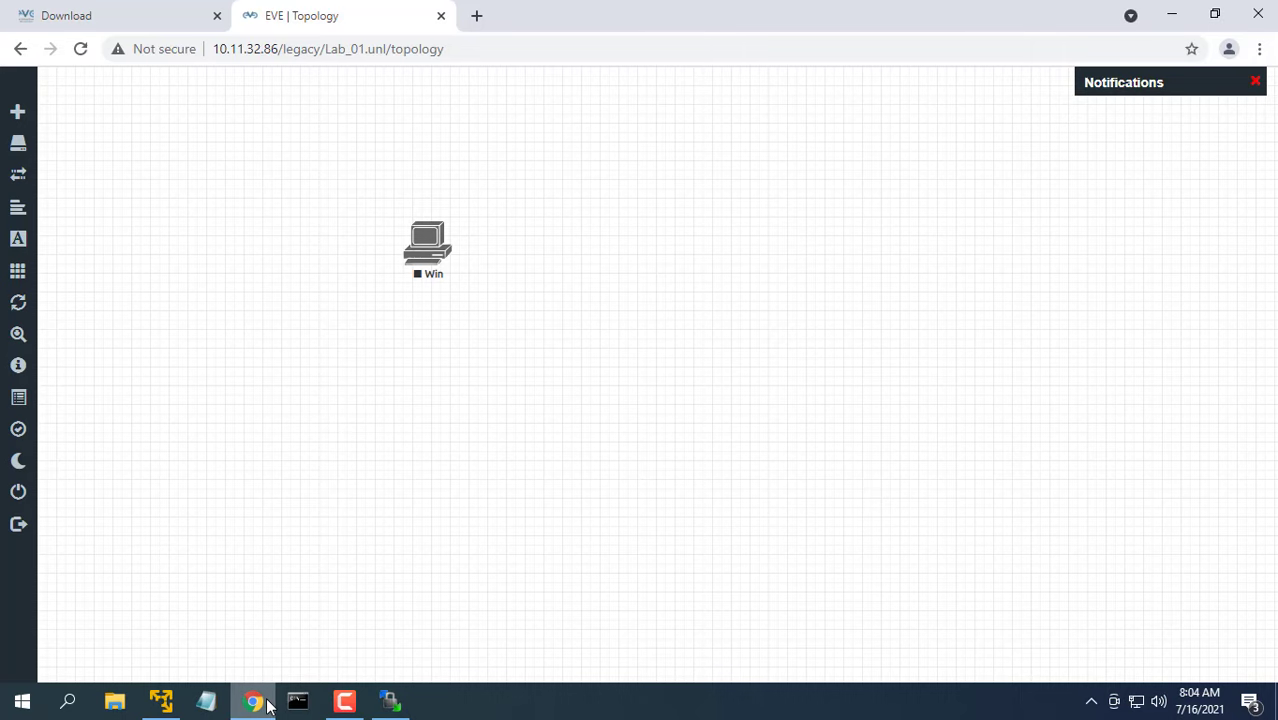
click(80, 49)
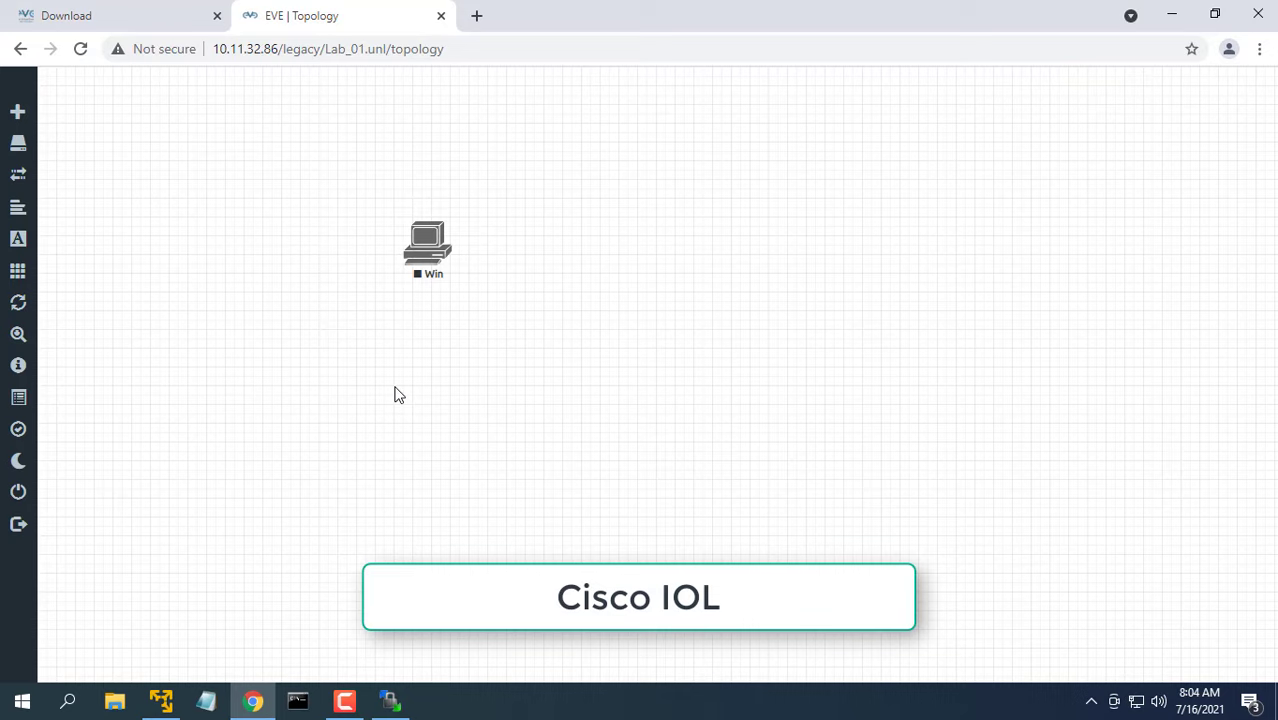
right_click(288, 150)
click(330, 187)
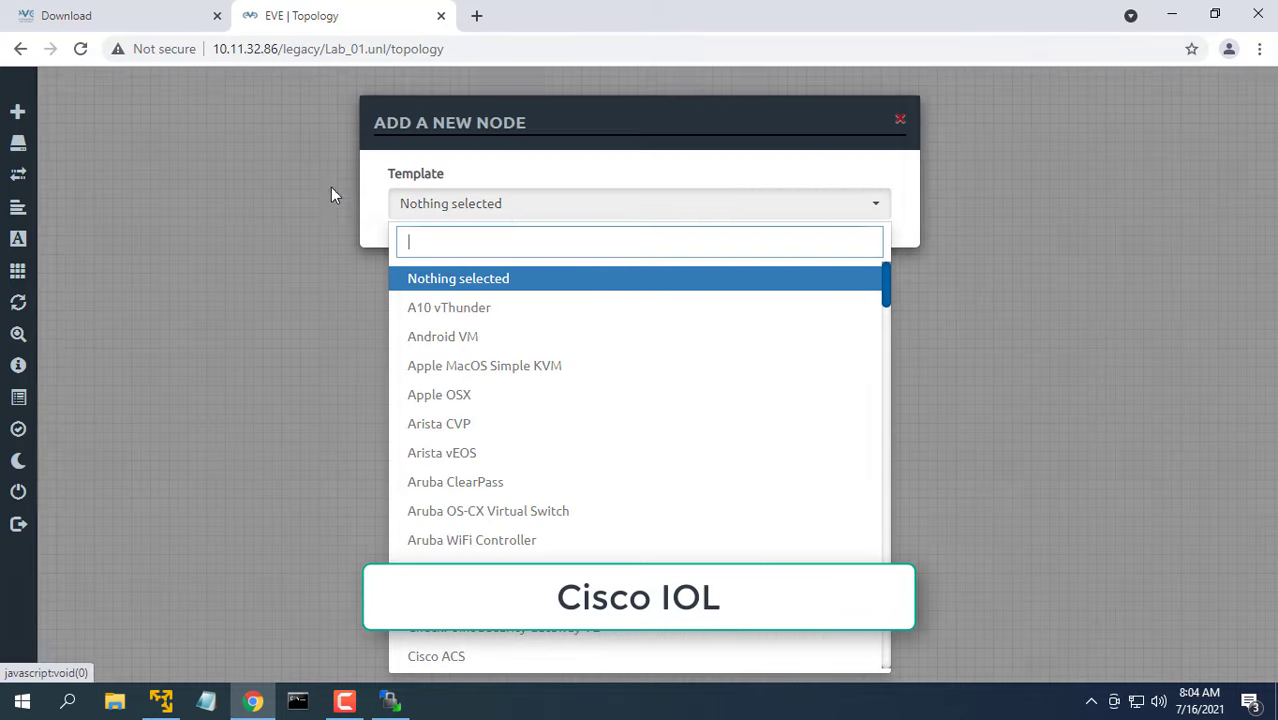
text(i)
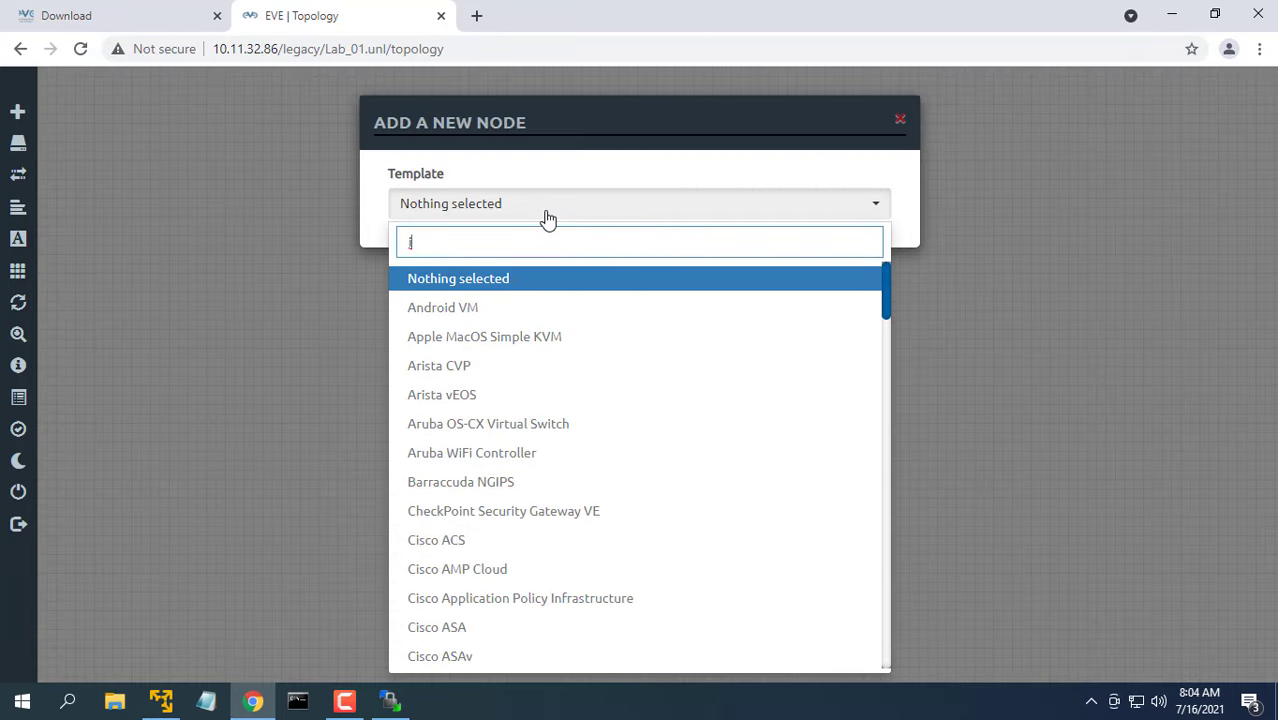
text(sco)
click(494, 323)
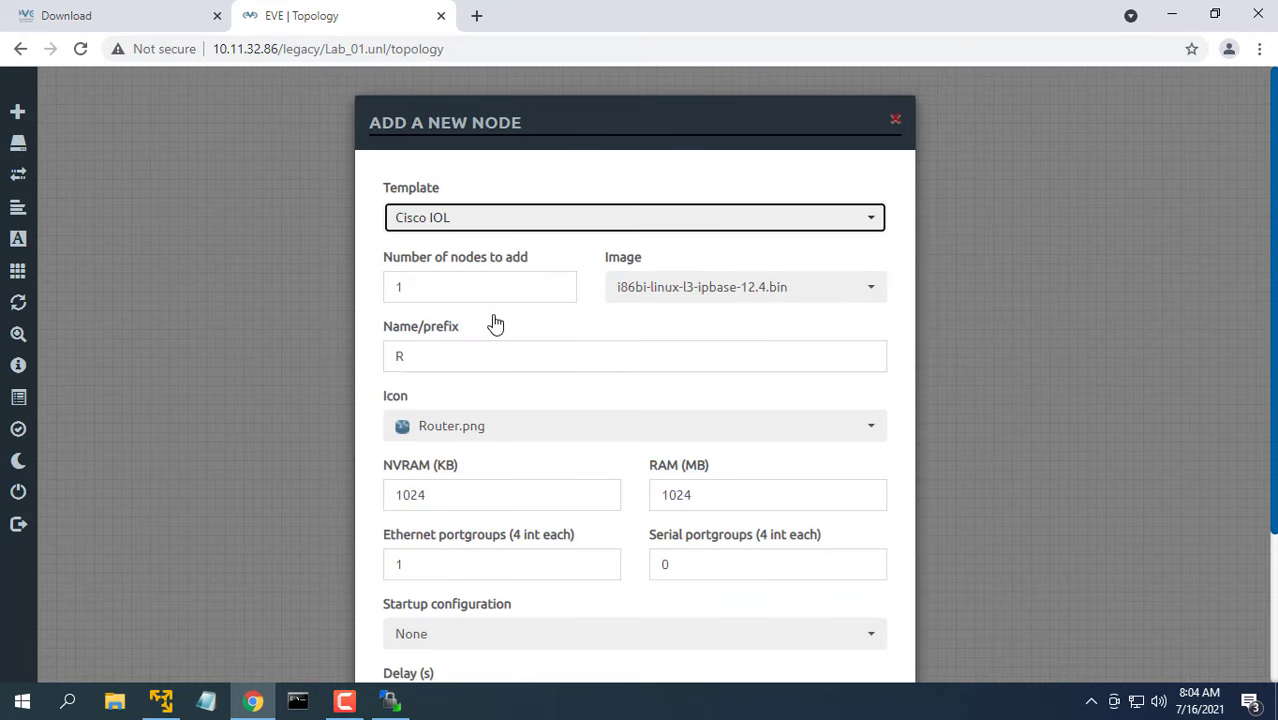
click(723, 297)
click(727, 335)
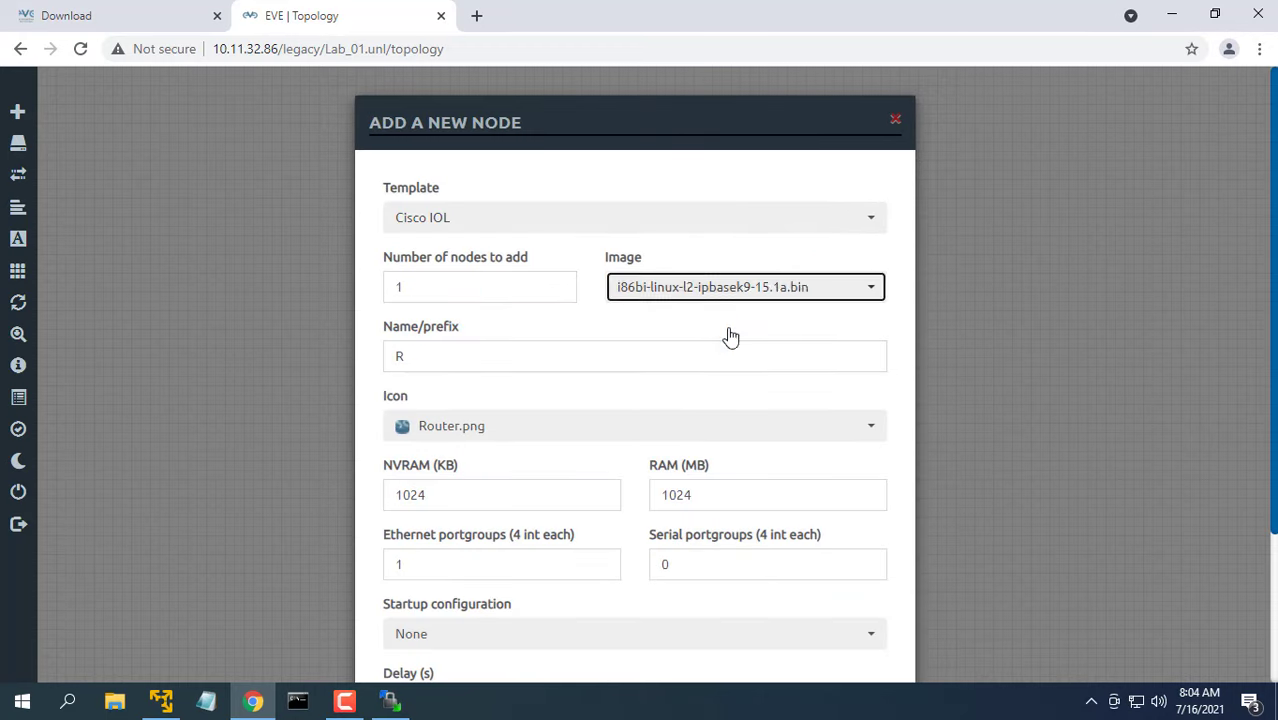
- Name the node Switch with the Switch.png icon, save it, and place it beside Win
key(Tab)
text(S)
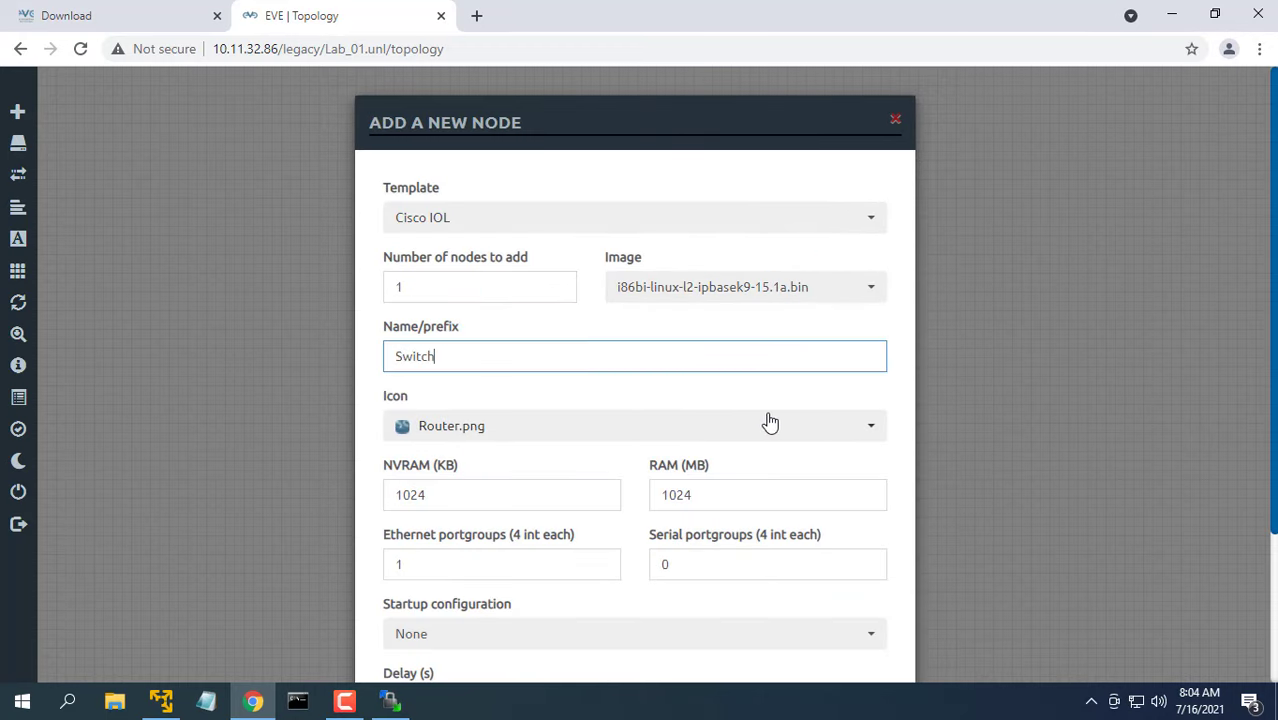
click(657, 432)
key(Down)
key(Down)
key(Down)
key(Down)
key(Down)
key(Down)
key(Down)
key(Down)
key(Down)
key(Down)
key(Down)
key(Down)
key(Down)
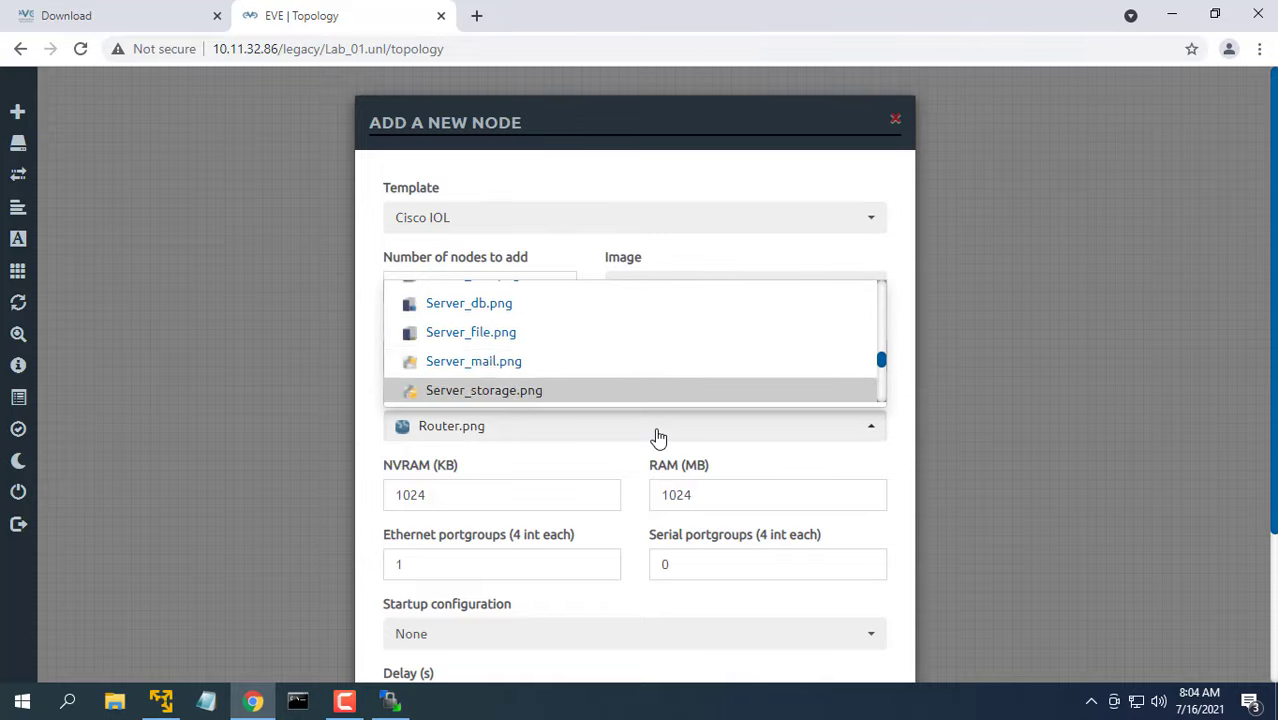
key(Down)
key(Down)
key(Down)
key(Down)
key(Down)
key(Return)
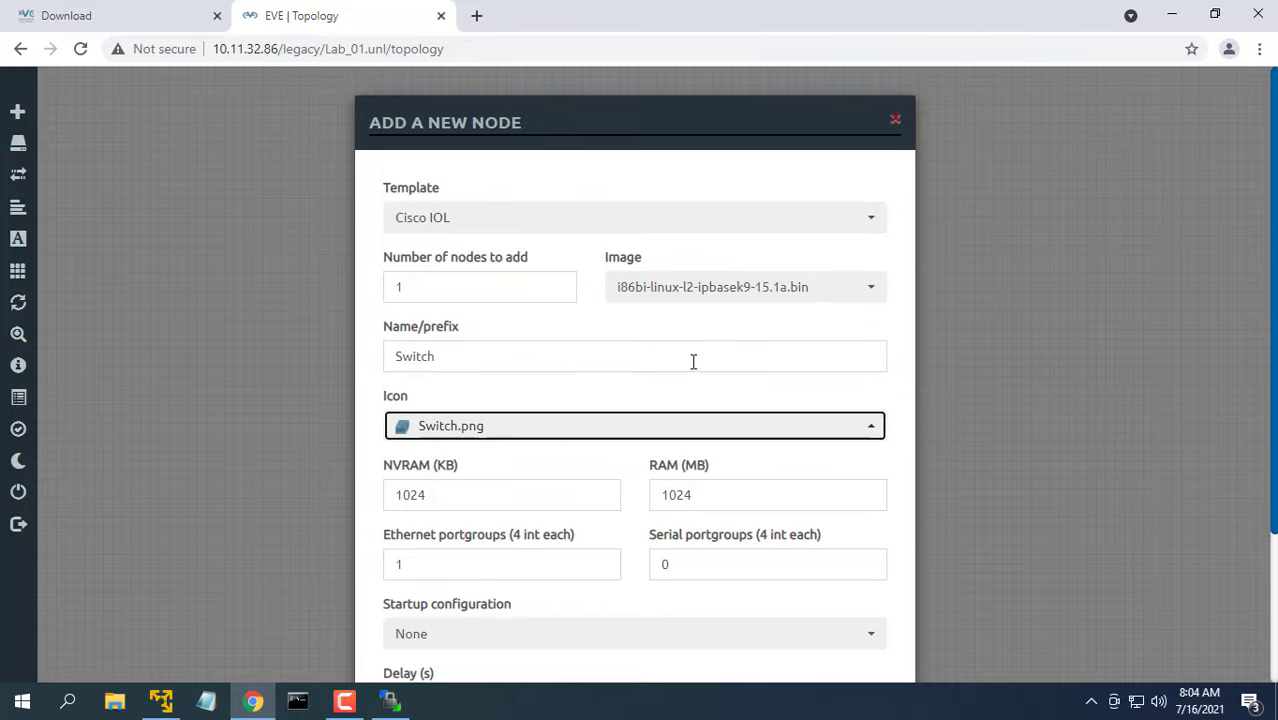
scroll(645, 99, down, 3)
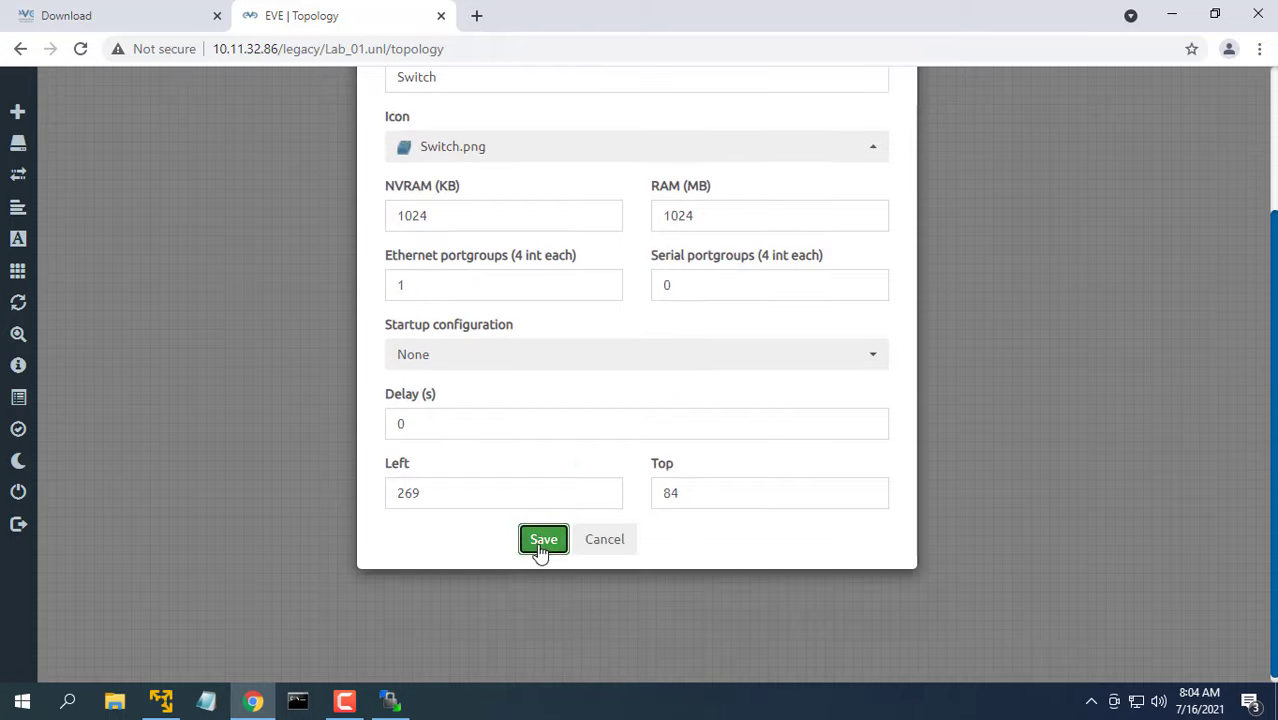
click(543, 540)
drag(330, 176, 592, 268)
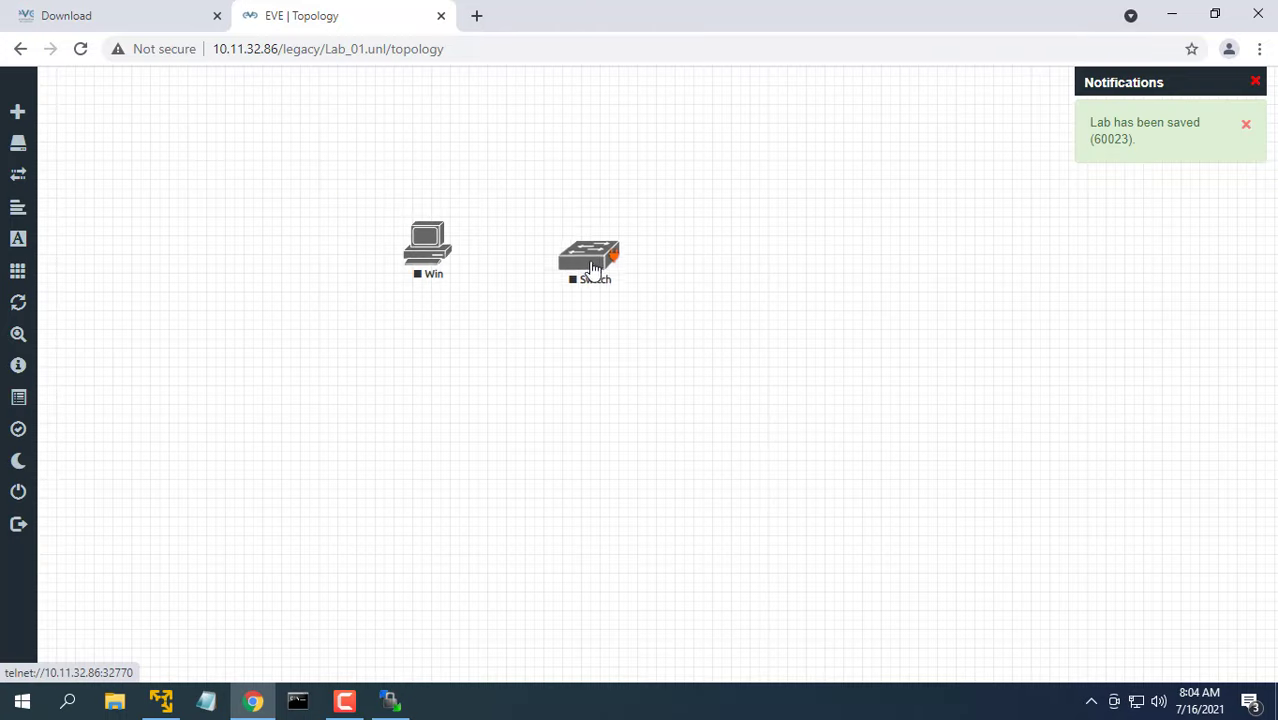
- Add a Cisco IOL Router node using the i86bi-linux-l3-ipbase-12.4.bin image and line it up
right_click(722, 205)
click(756, 238)
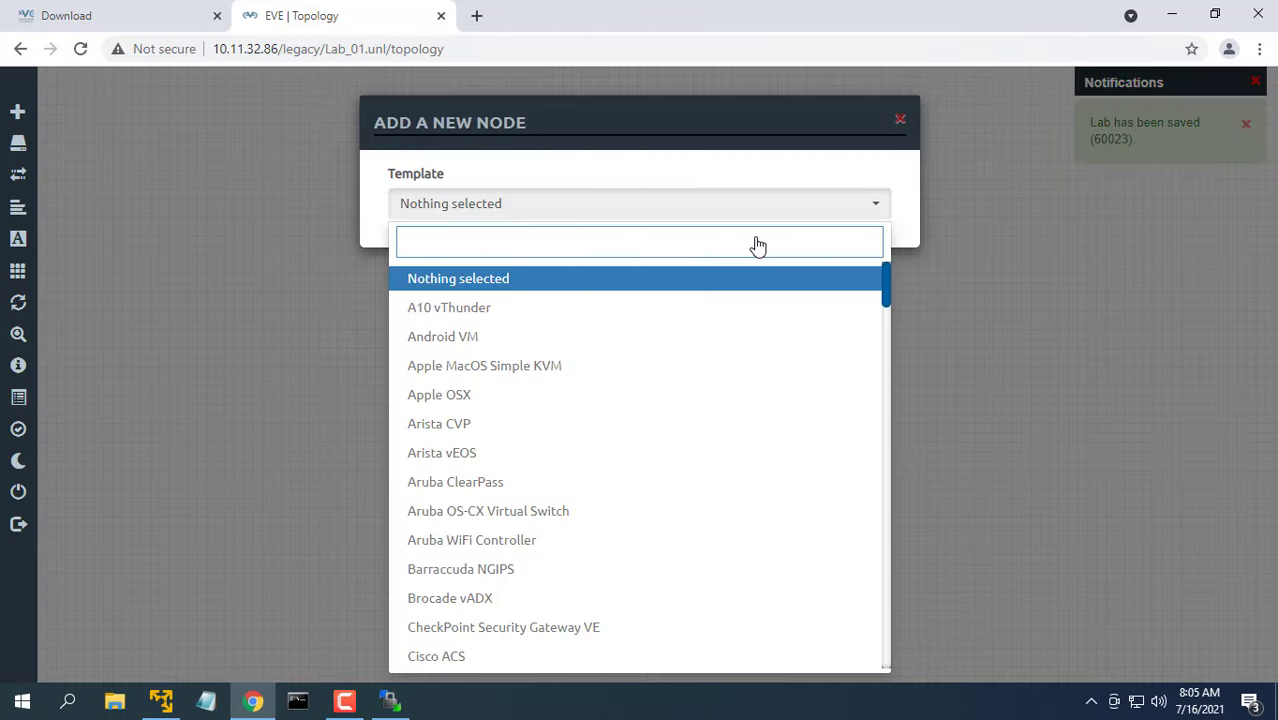
text(iol)
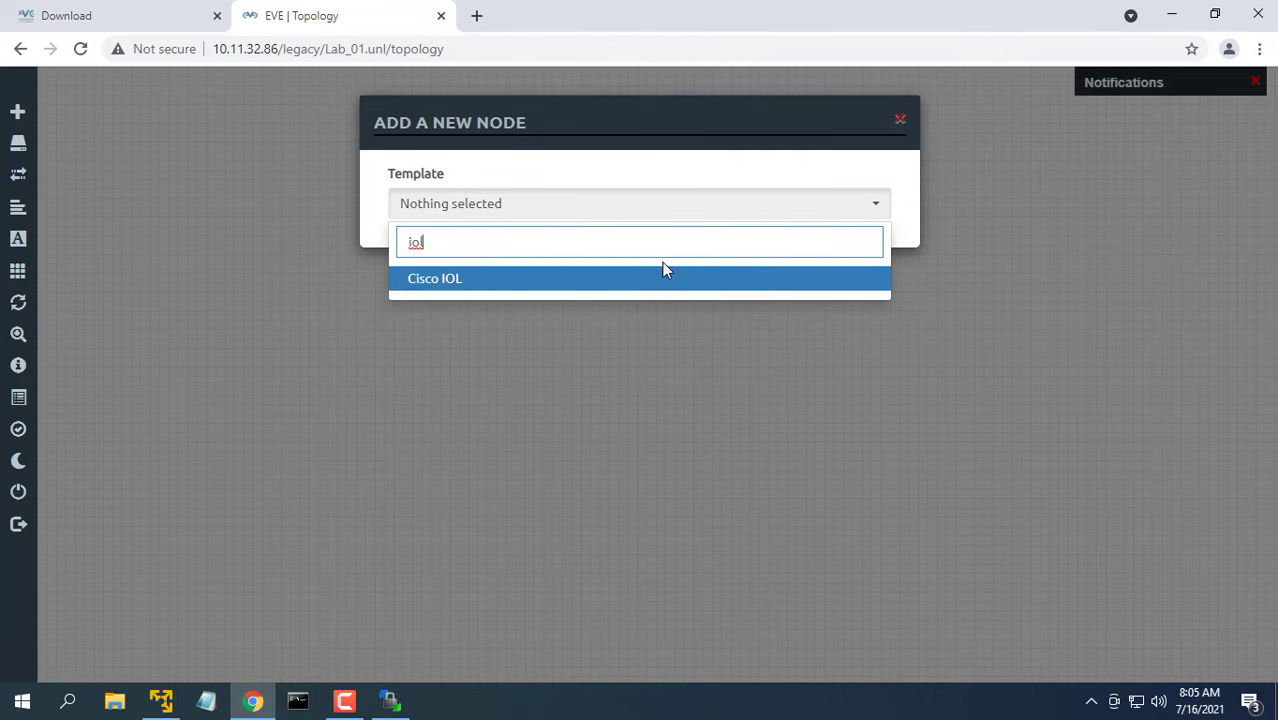
click(662, 276)
click(714, 290)
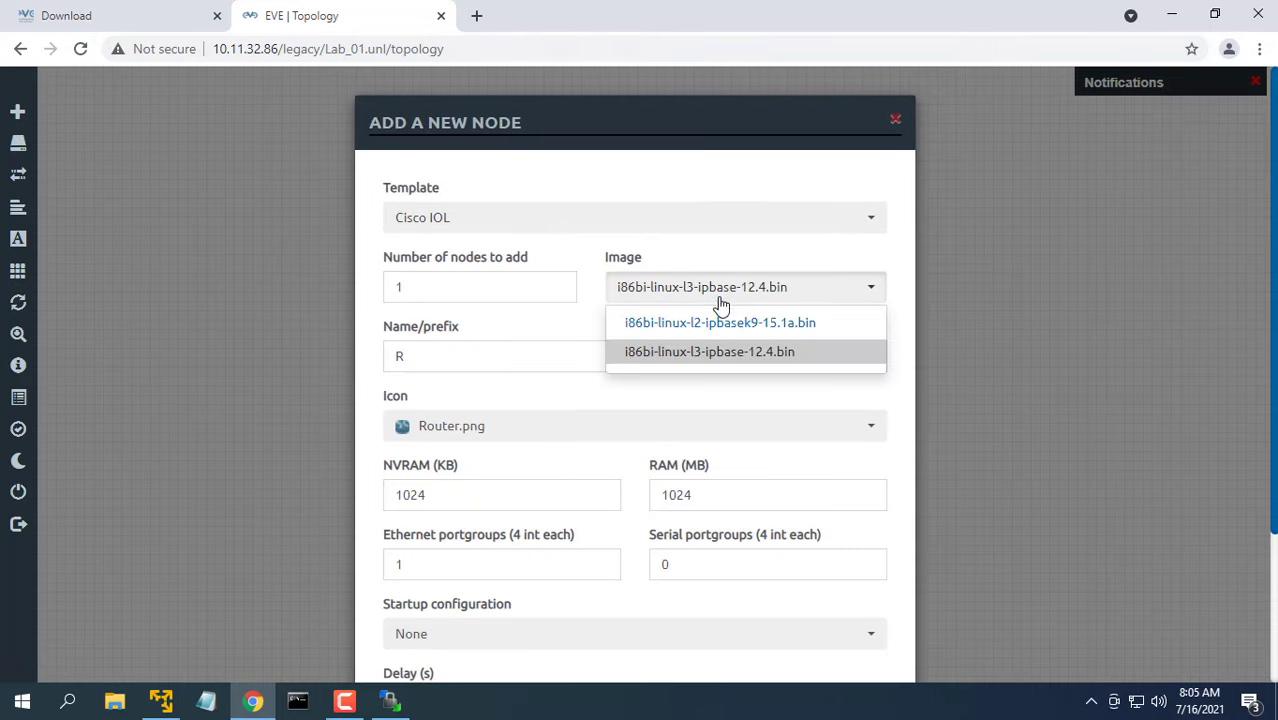
click(720, 354)
click(620, 360)
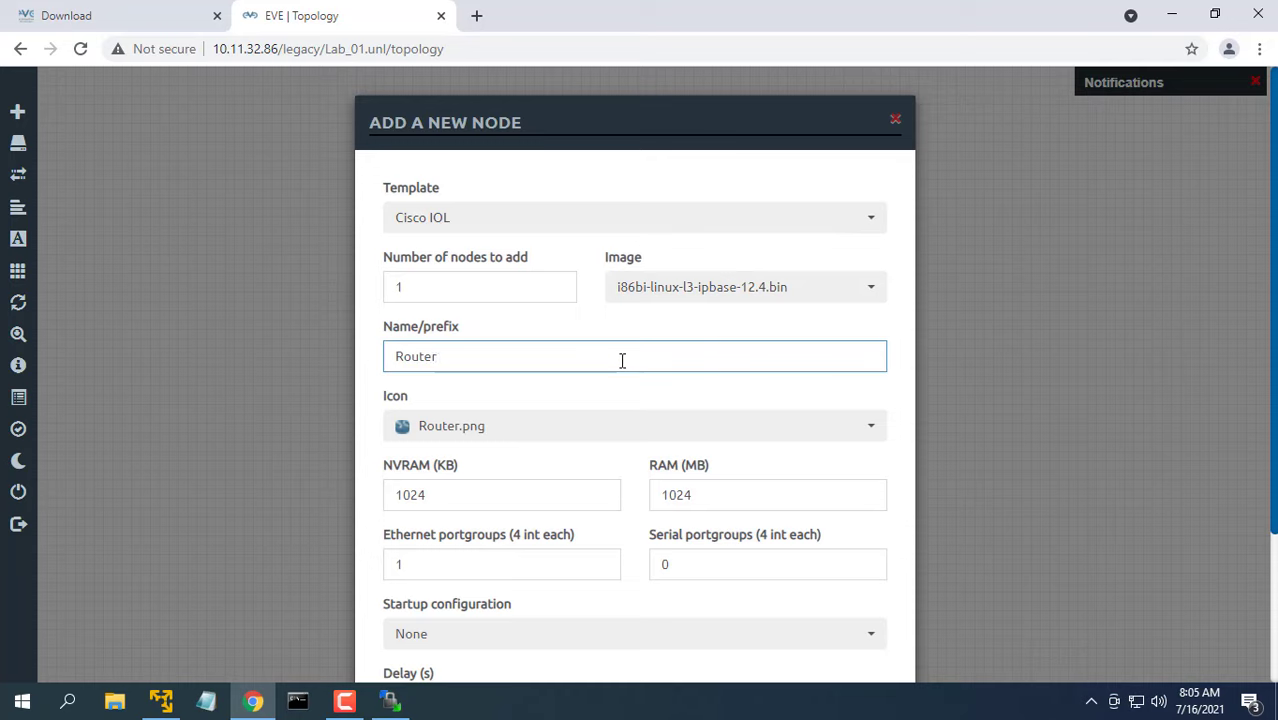
scroll(1275, 336, down, 3)
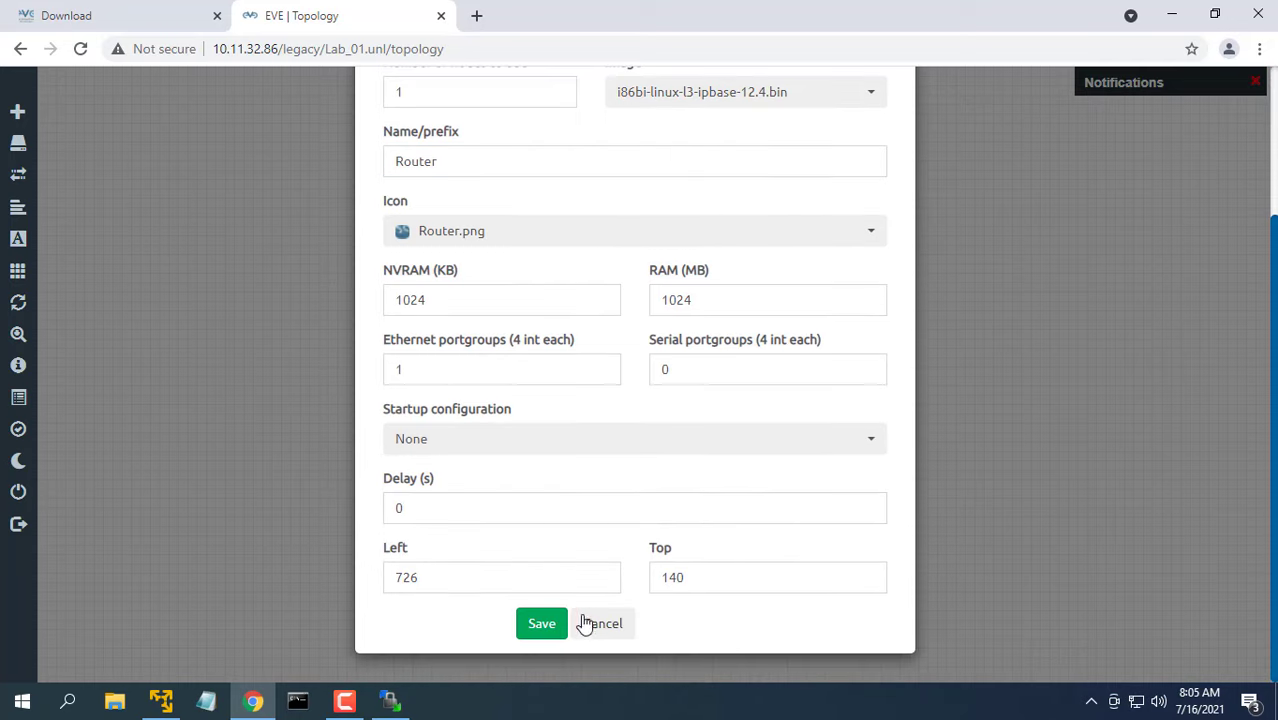
click(545, 625)
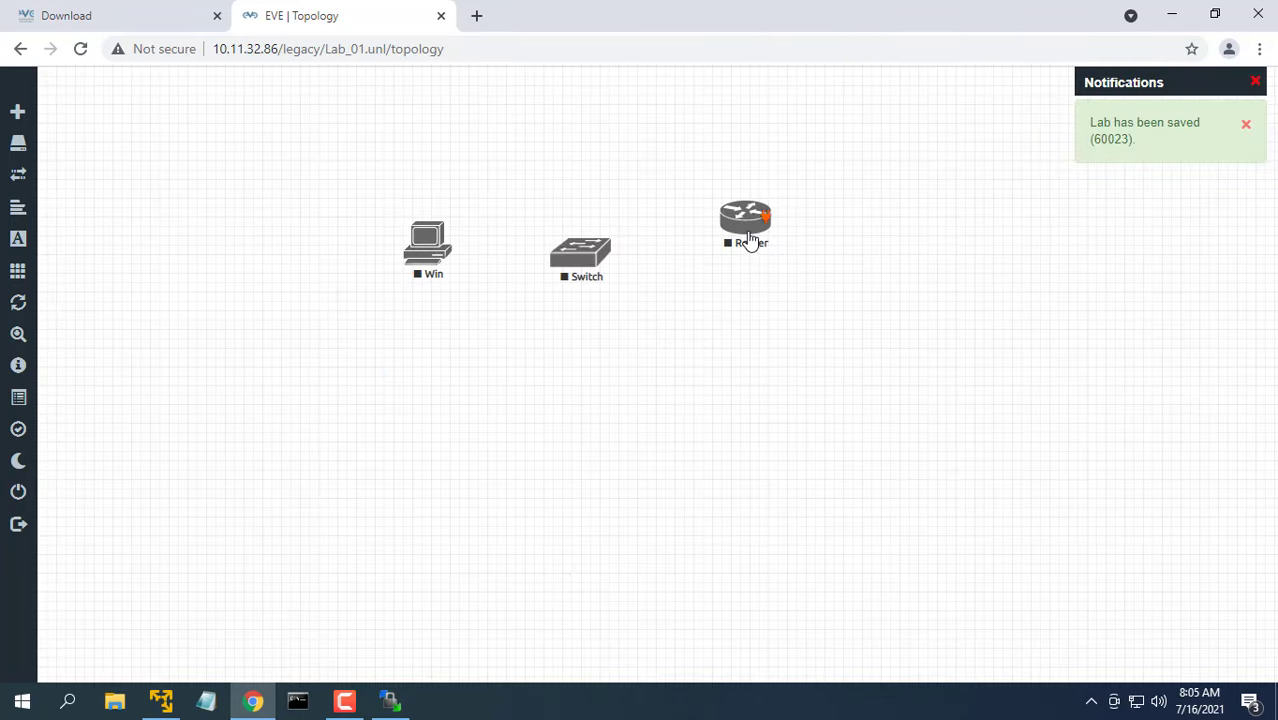
drag(750, 240, 763, 270)
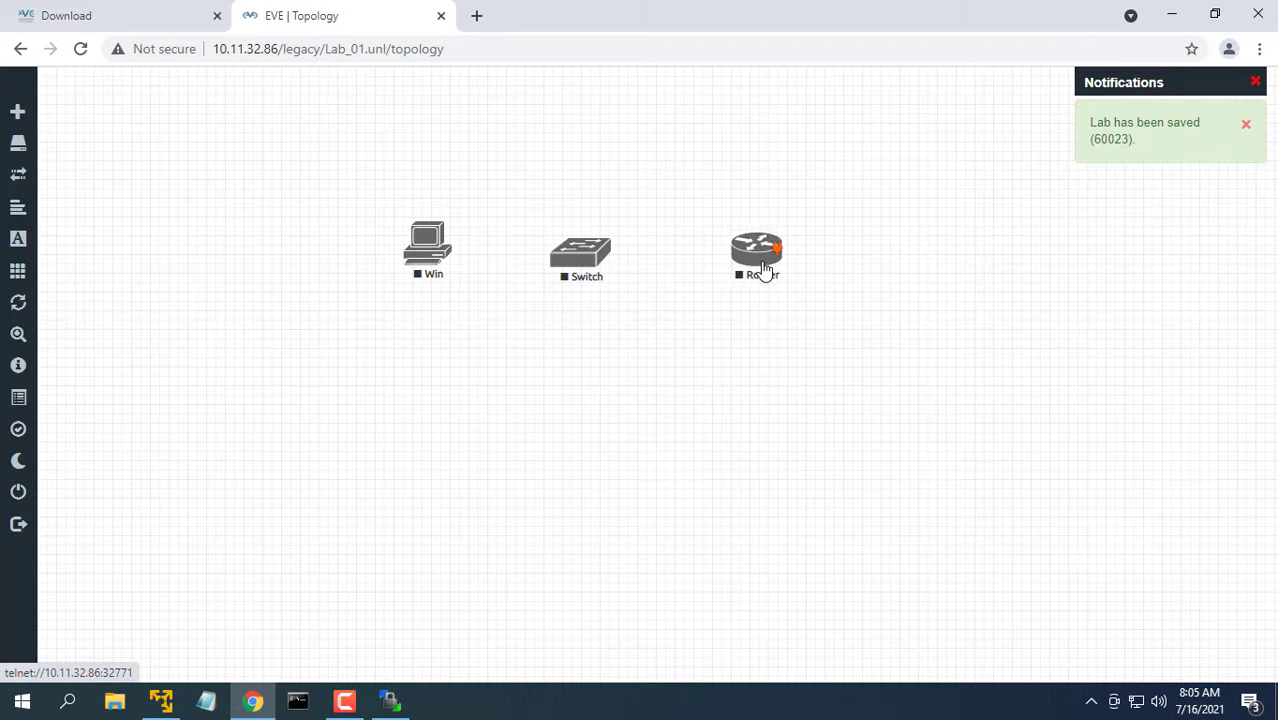
- Add an Internet network of type Management(Cloud0) right of the Router, then start linking Win to Switch
right_click(488, 378)
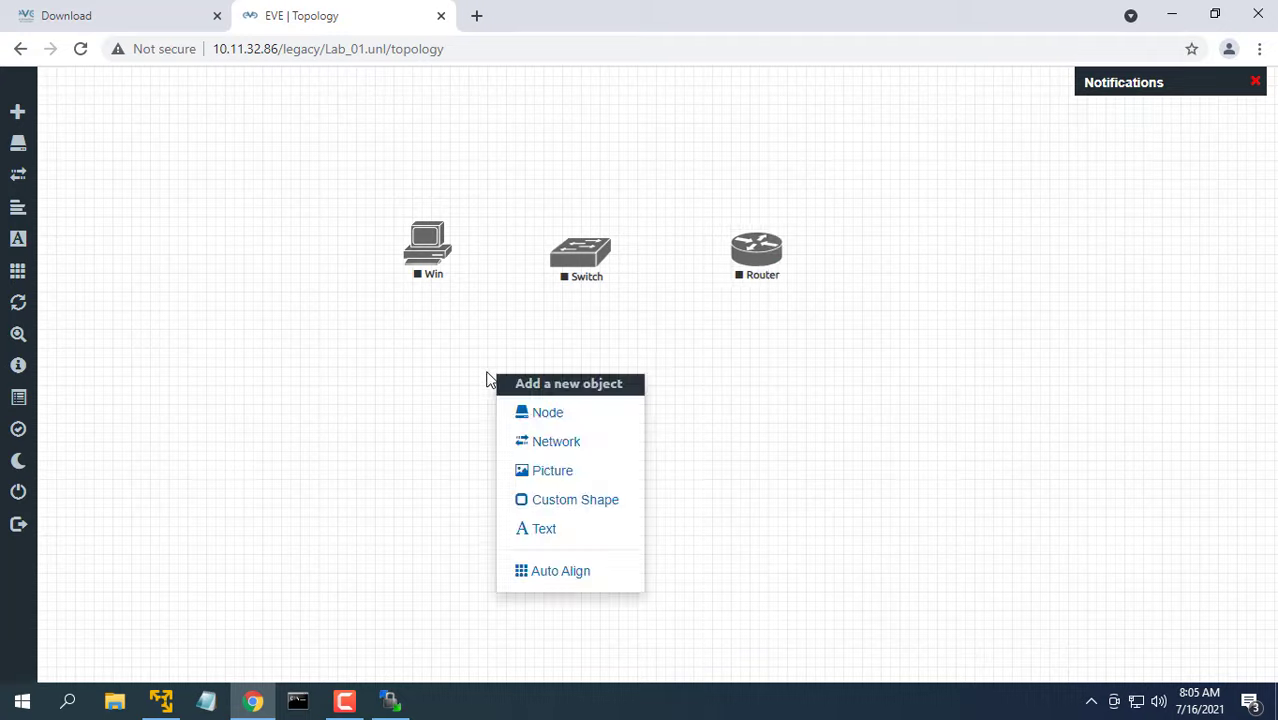
click(548, 452)
double_click(596, 240)
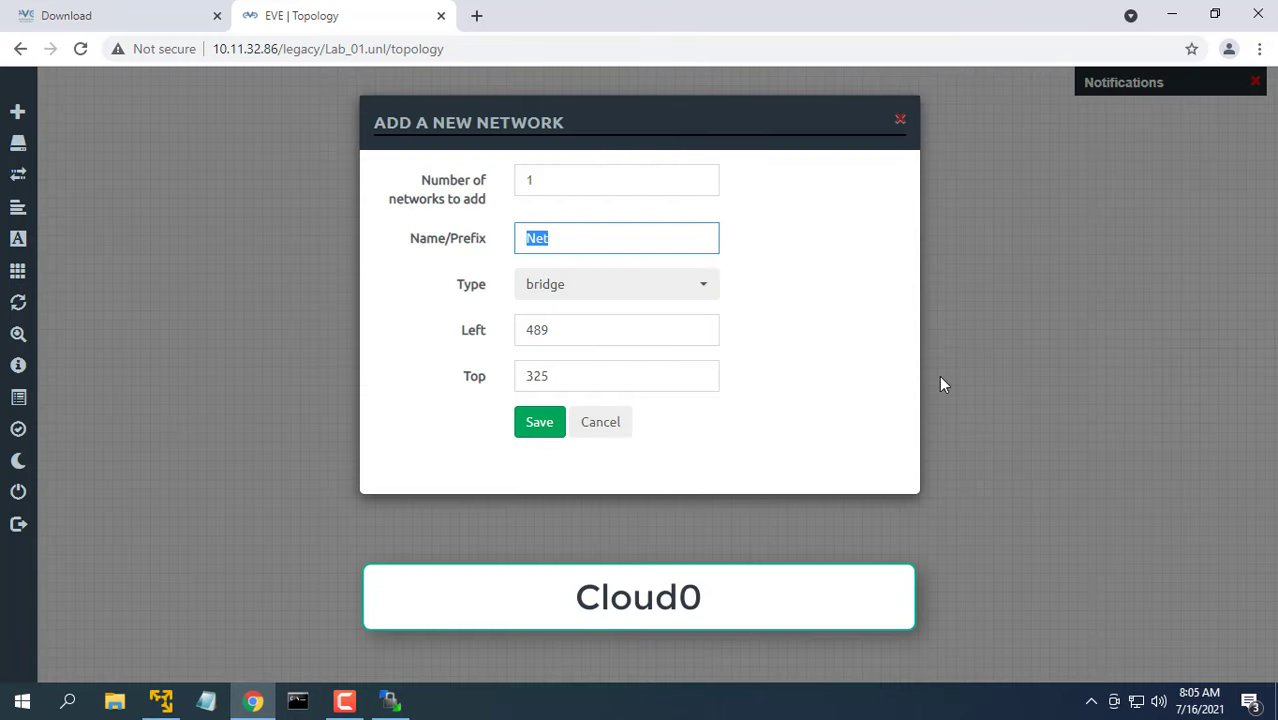
key(BackSpace)
text(Internet)
click(686, 290)
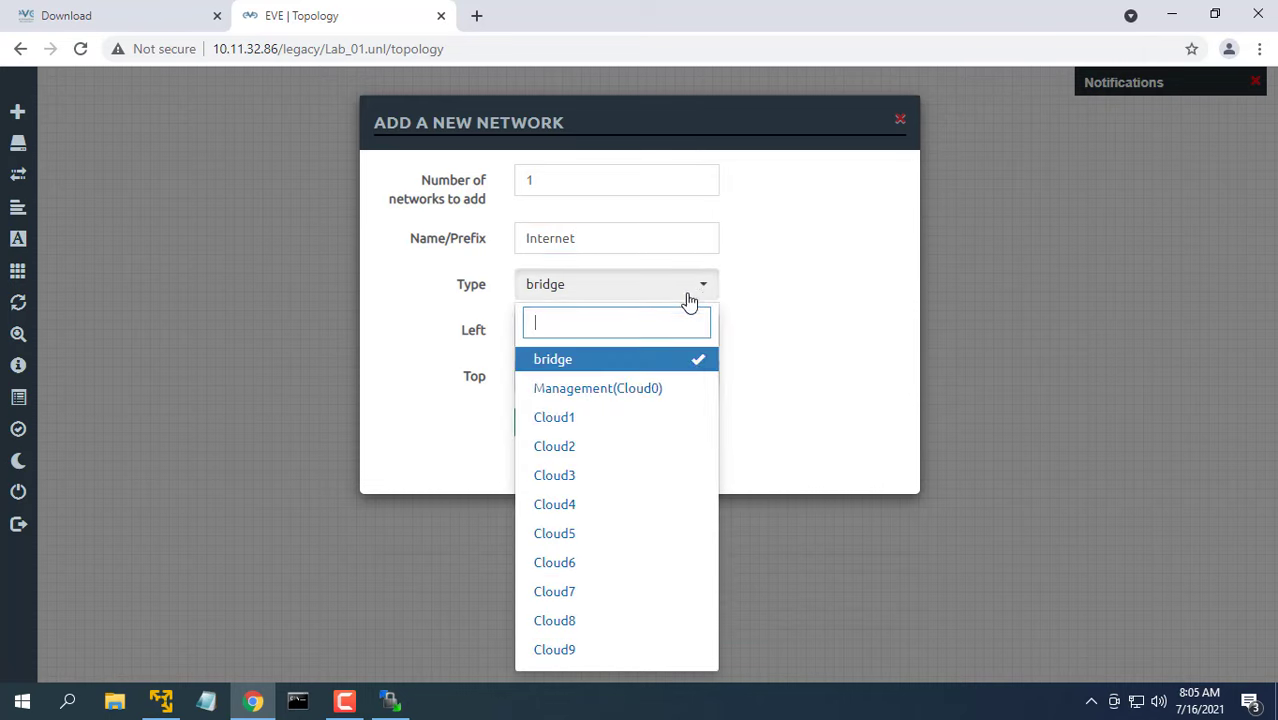
click(606, 392)
click(540, 422)
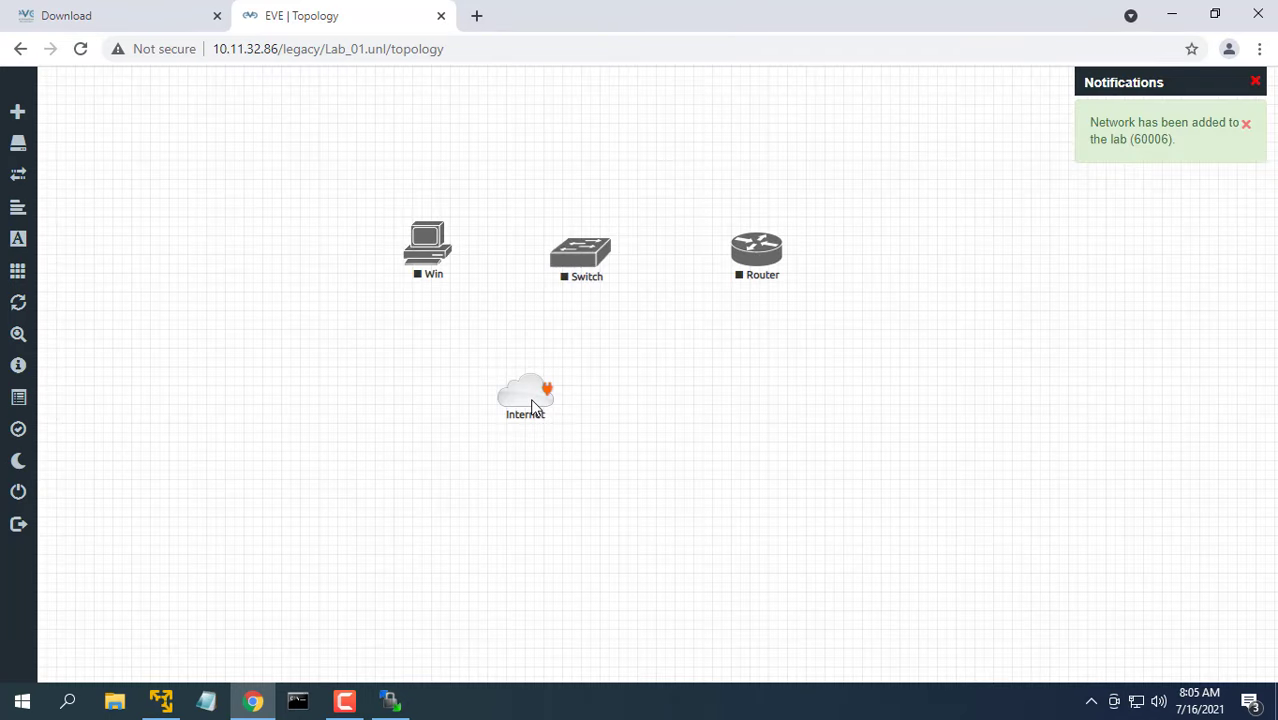
drag(537, 401, 957, 258)
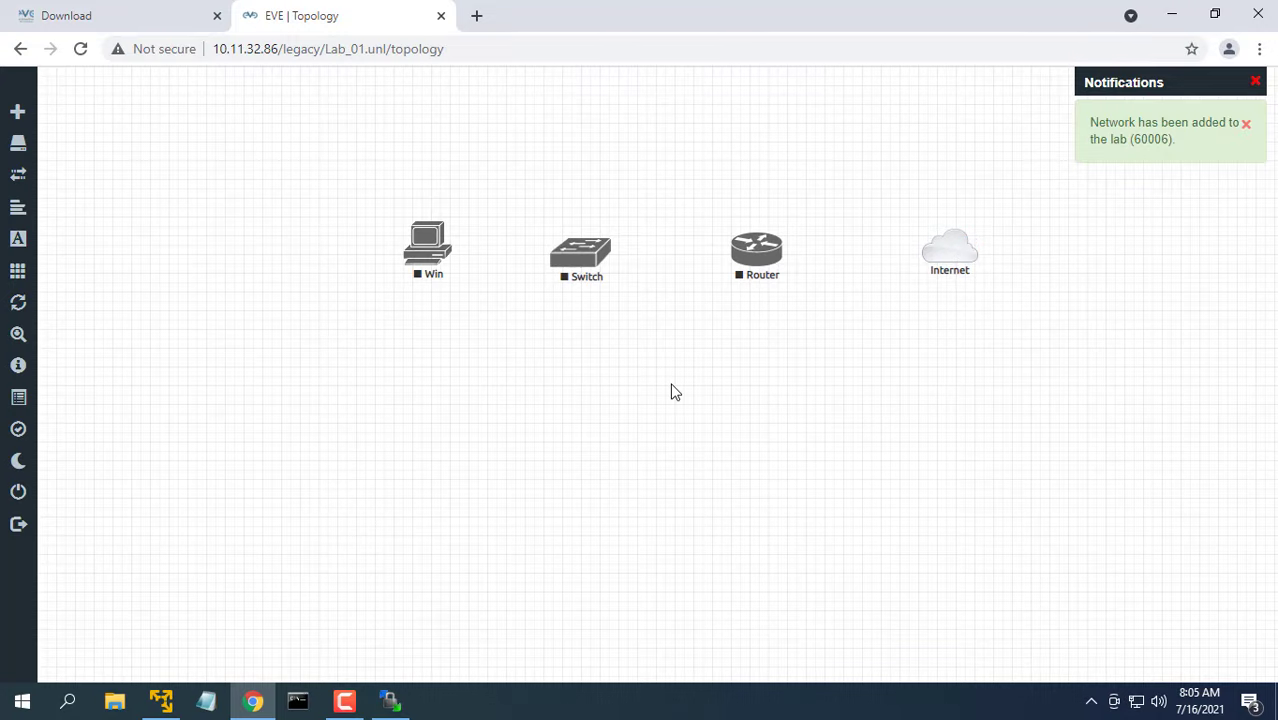
drag(442, 234, 580, 252)
- Connect Win to the Switch's e0/1 and the Switch to the Router
click(640, 420)
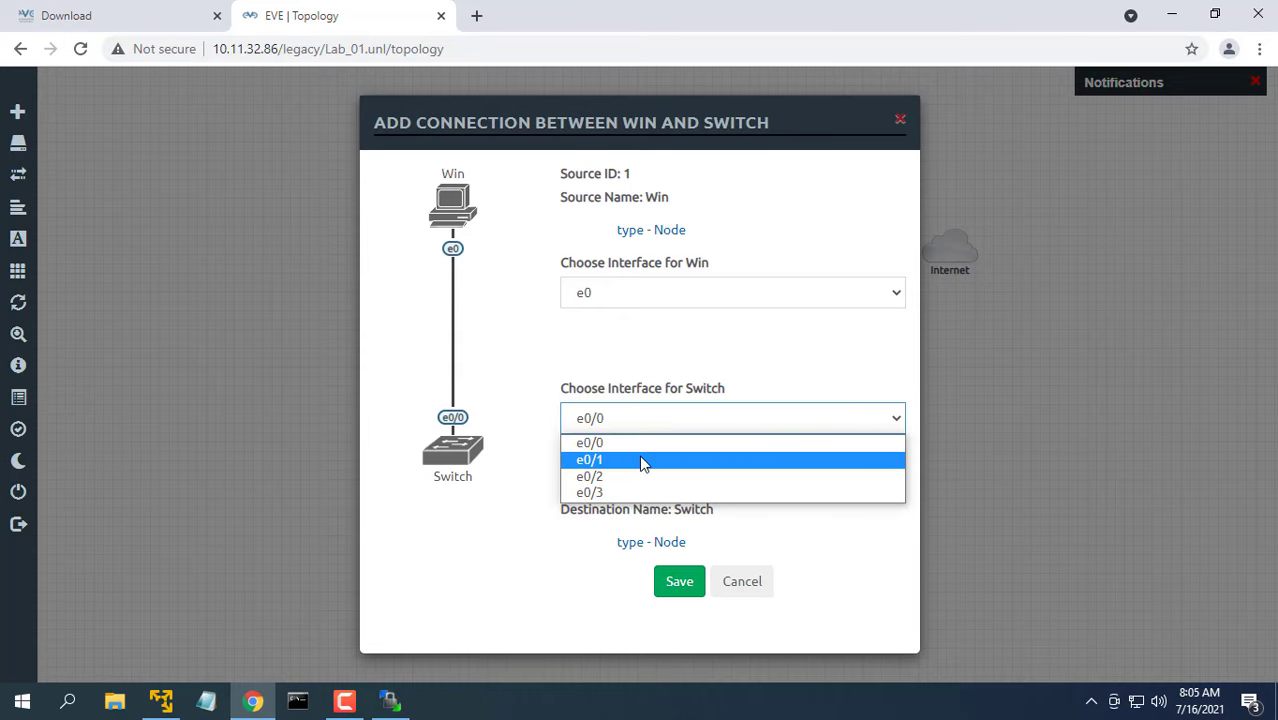
click(641, 460)
click(677, 584)
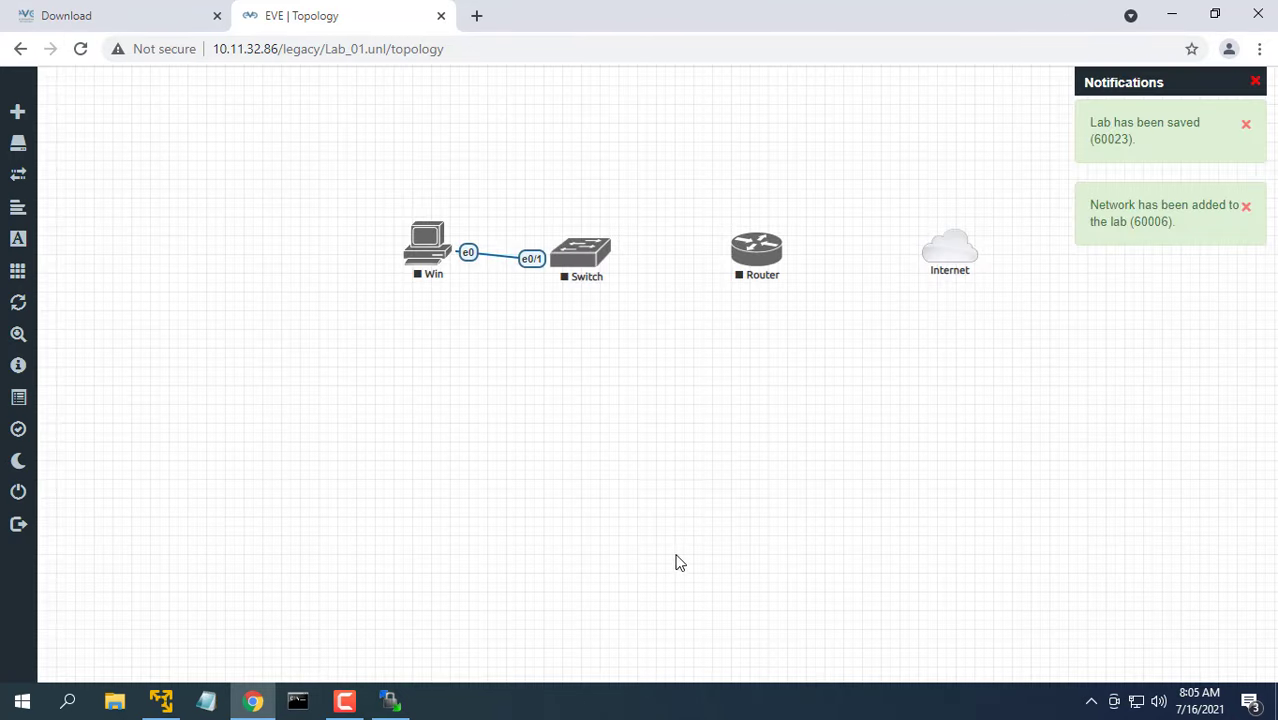
drag(604, 256, 757, 258)
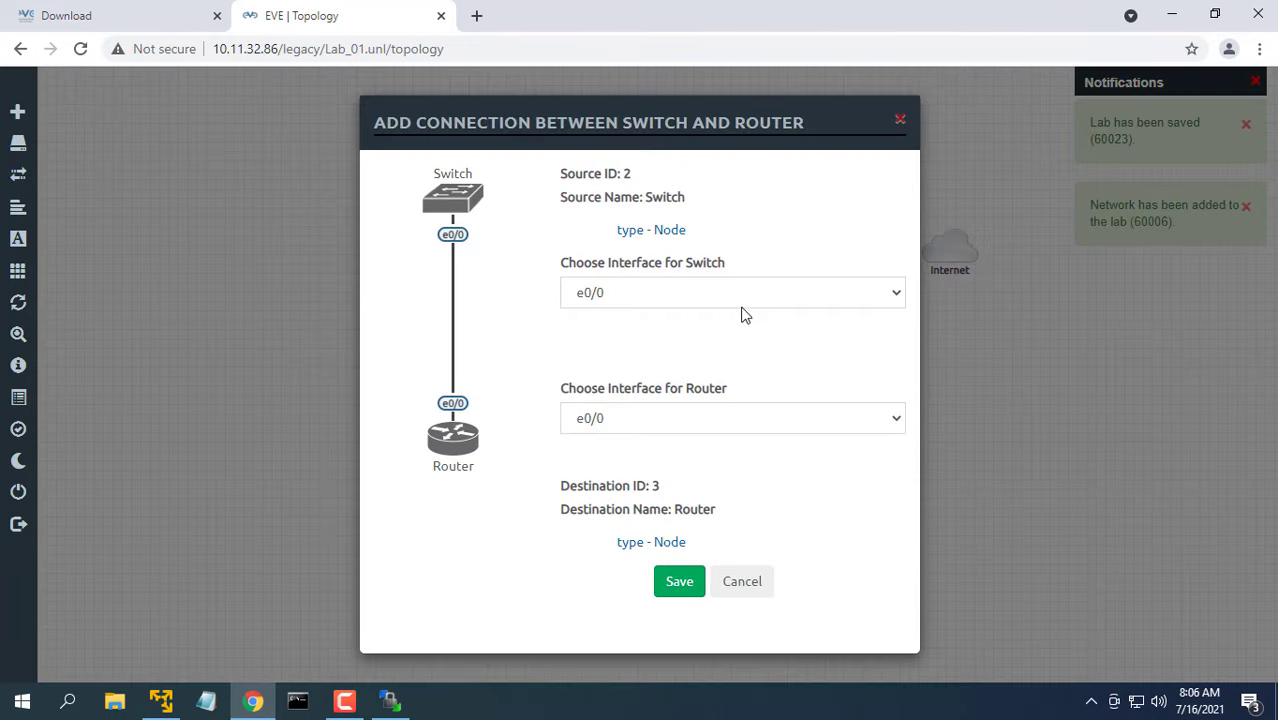
click(680, 584)
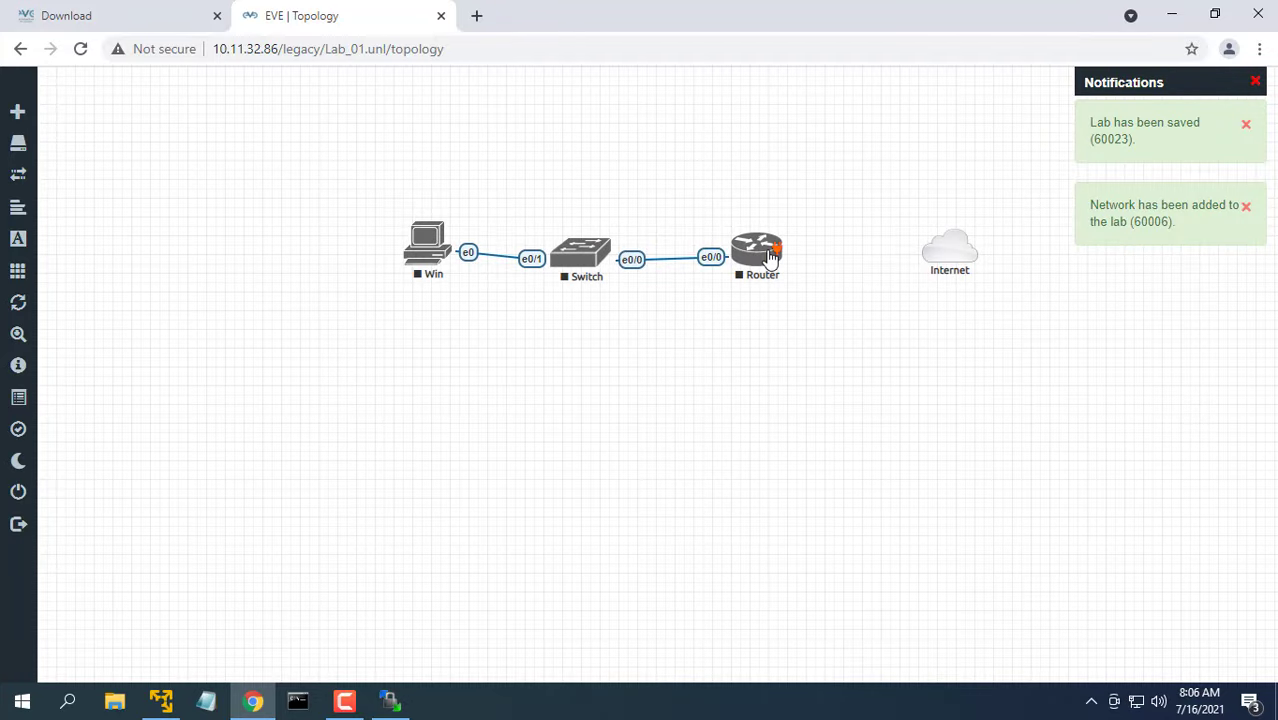
- Connect the Router's e0/1 to the Internet cloud
drag(781, 250, 952, 258)
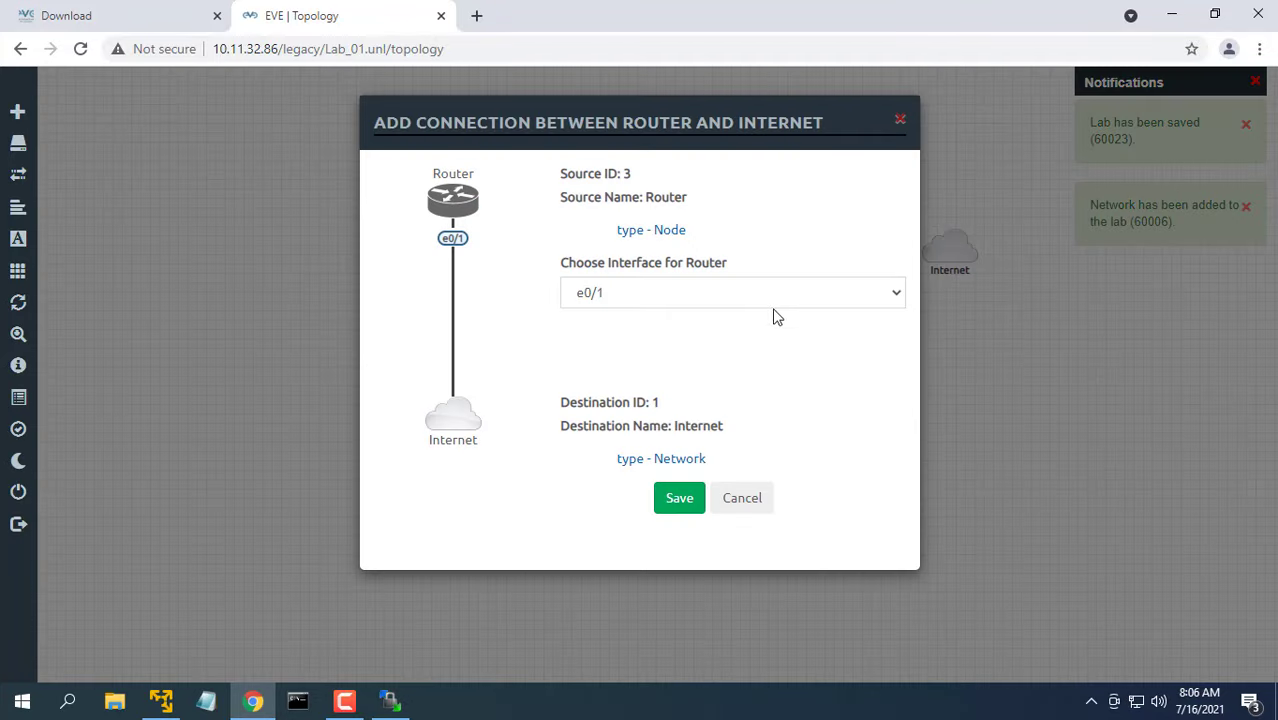
click(724, 294)
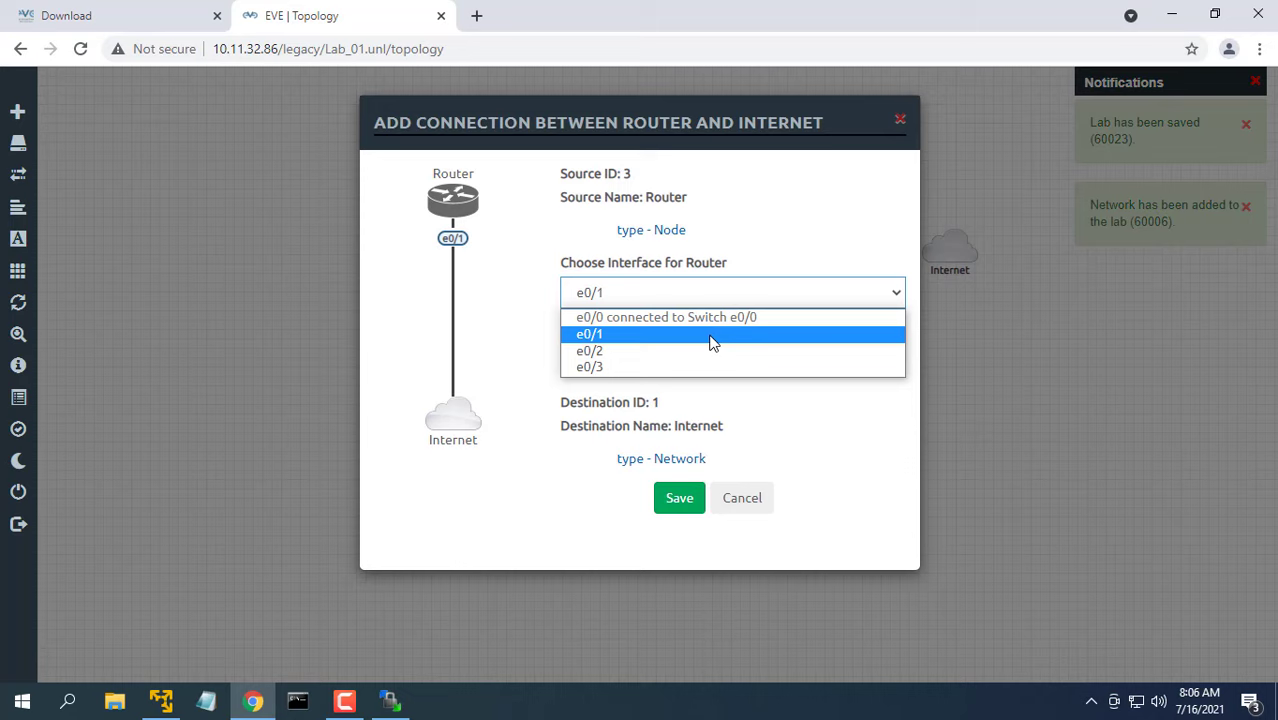
click(712, 340)
click(682, 498)
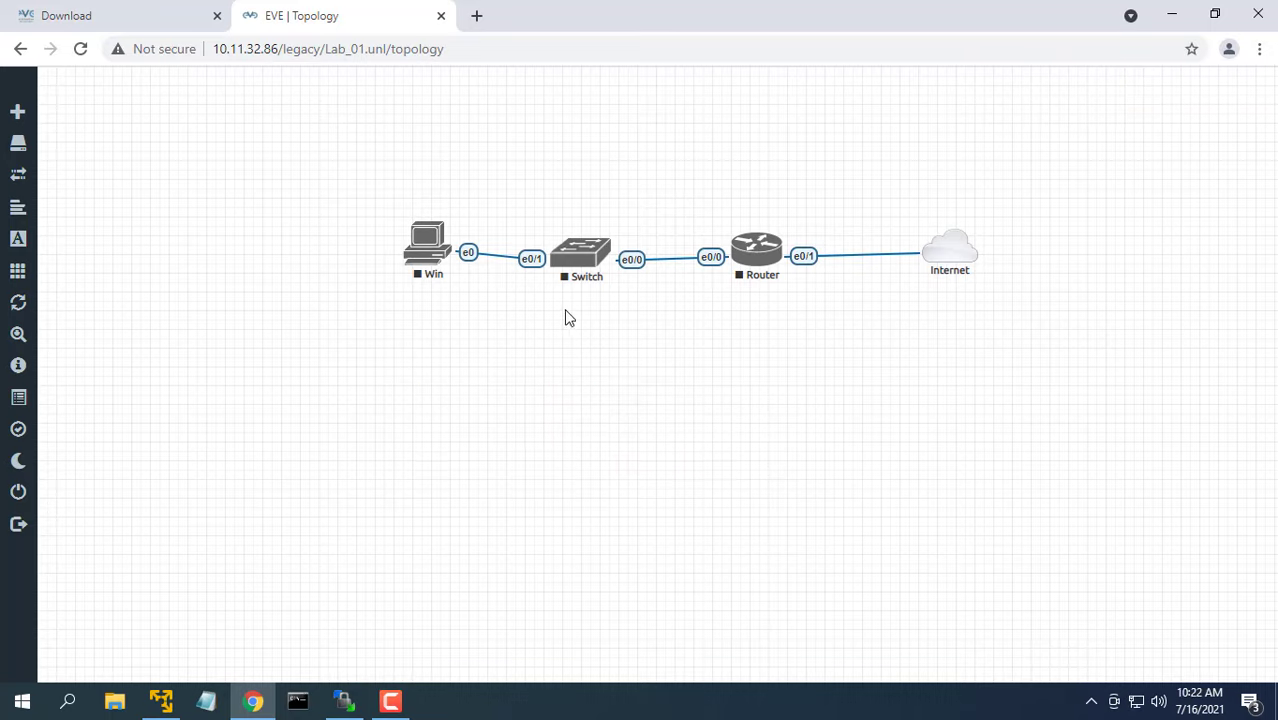
- Start all four lab nodes
drag(341, 163, 1084, 388)
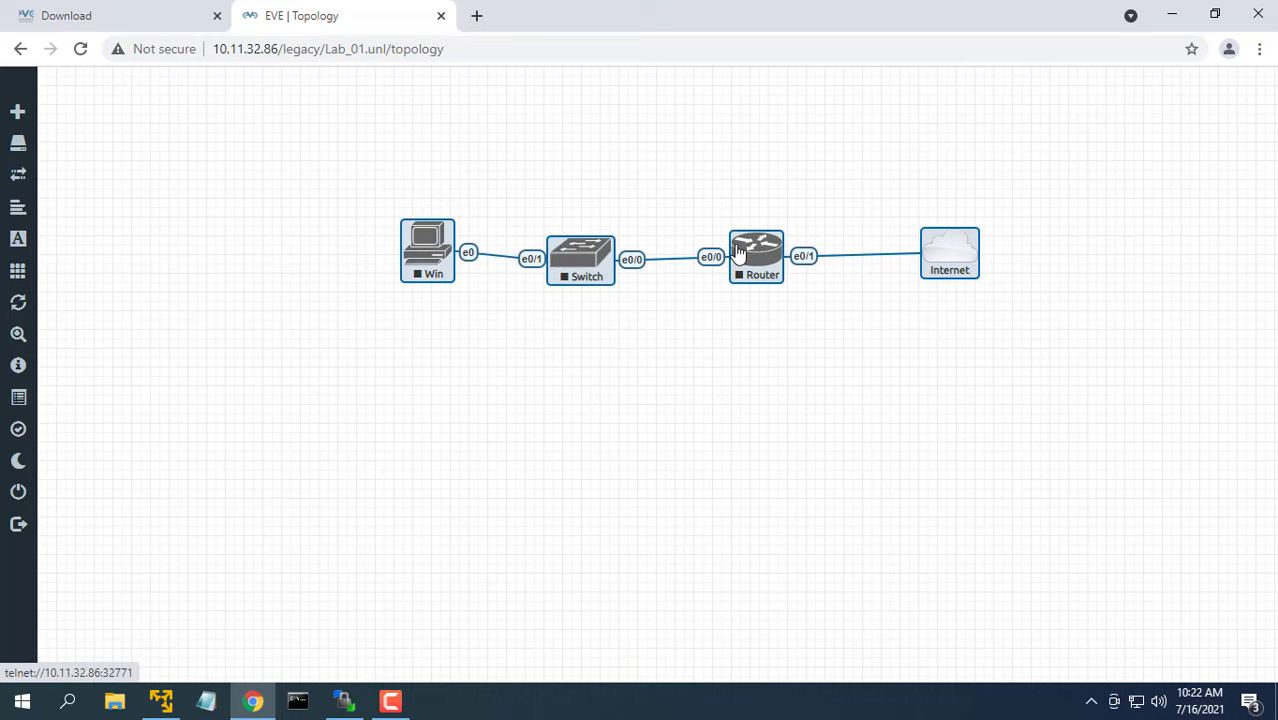
right_click(766, 247)
click(785, 288)
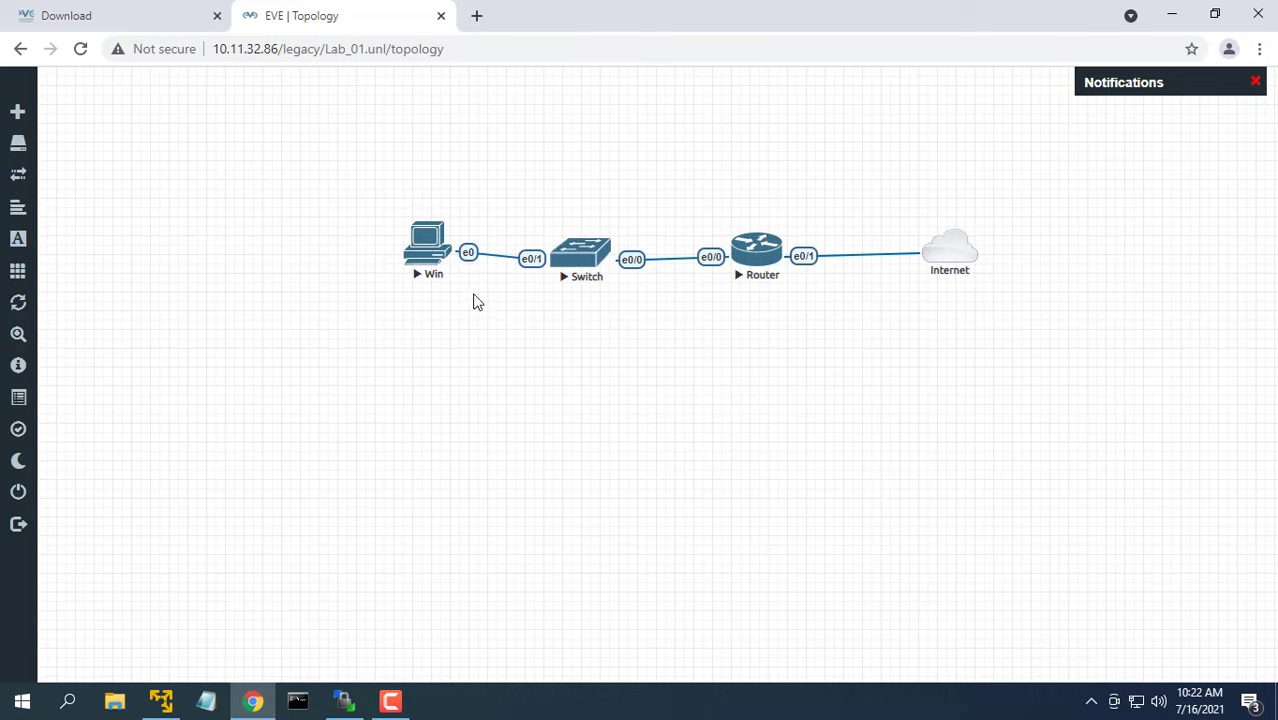
- Open the Win PC's VNC console, minimize it, and open the Router's console
click(421, 255)
click(745, 182)
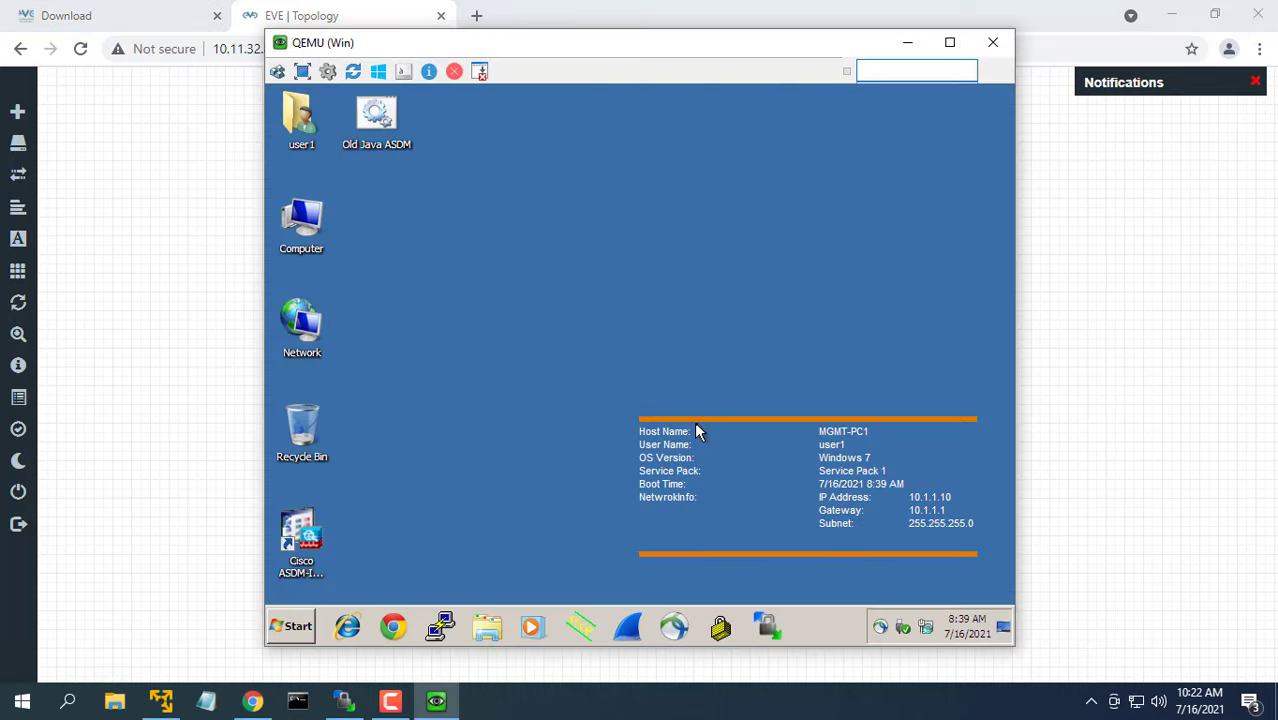
click(907, 43)
click(758, 266)
- Run show ip interface brief to confirm Ethernet0/1 received 10.11.32.119 by DHCP
click(619, 177)
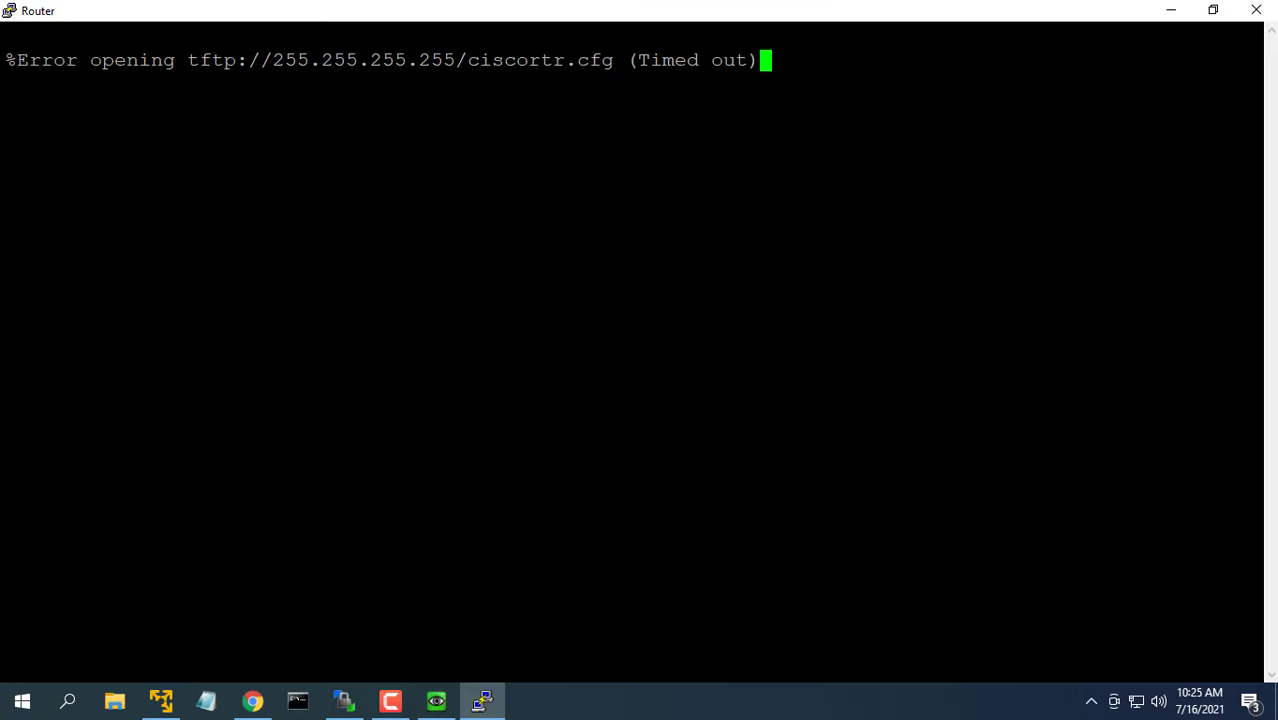
key(Return)
text(sho)
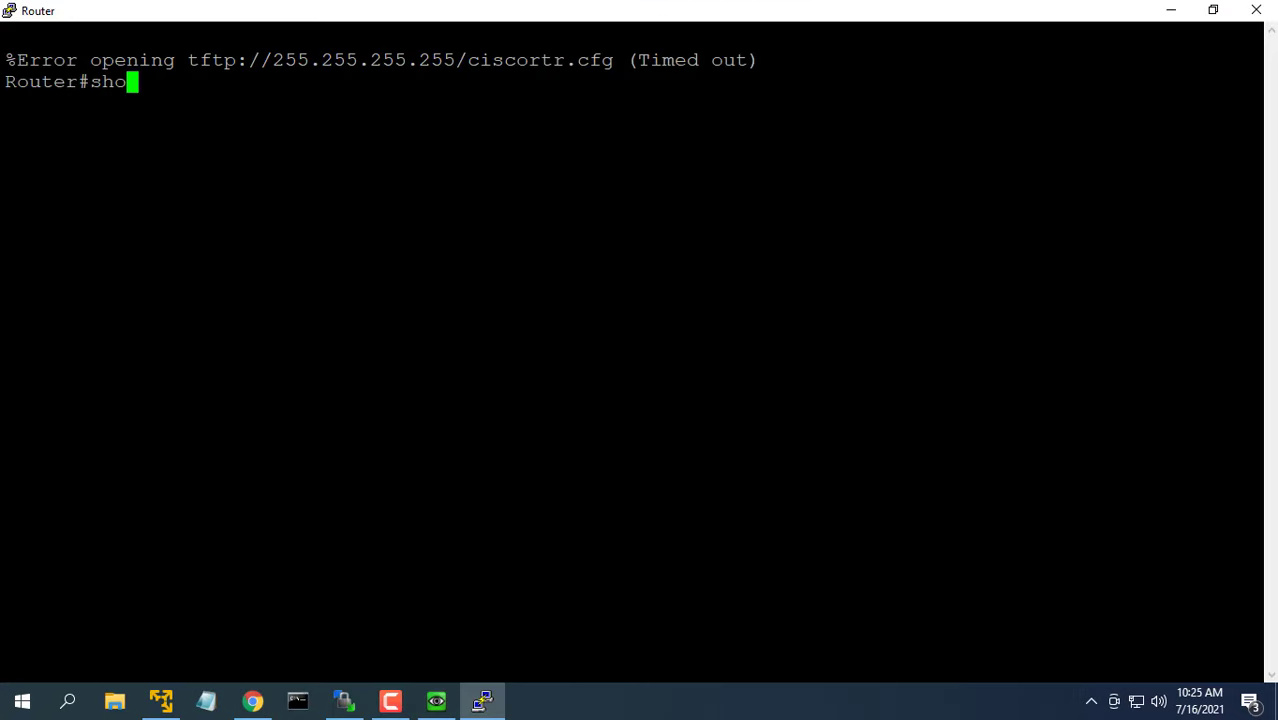
text(w ip int)
key(Tab)
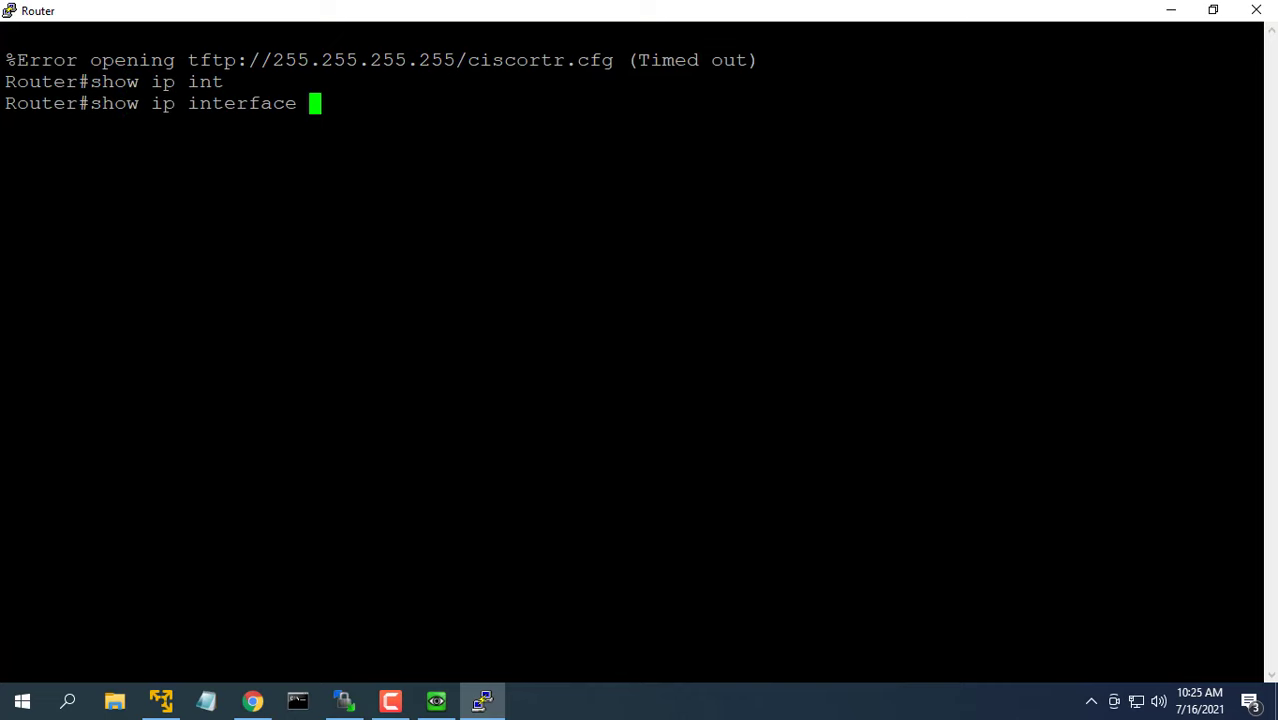
text(br)
key(Tab)
key(Return)
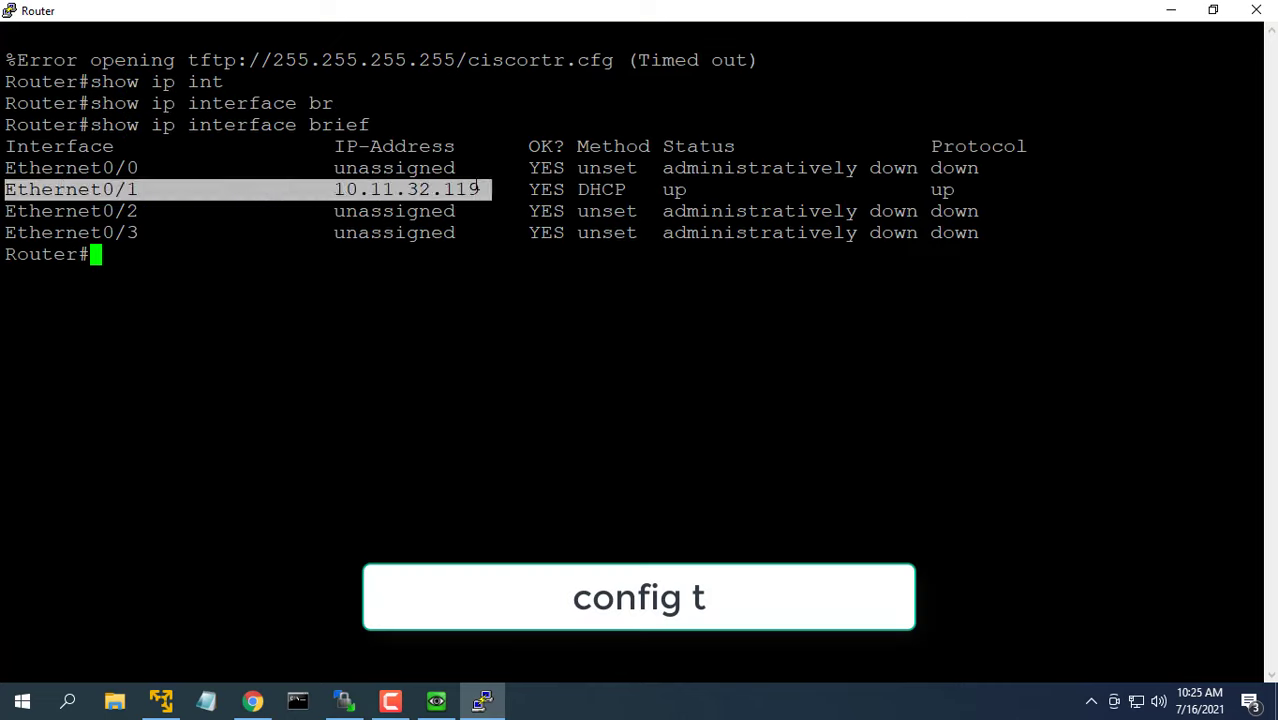
key(Return)
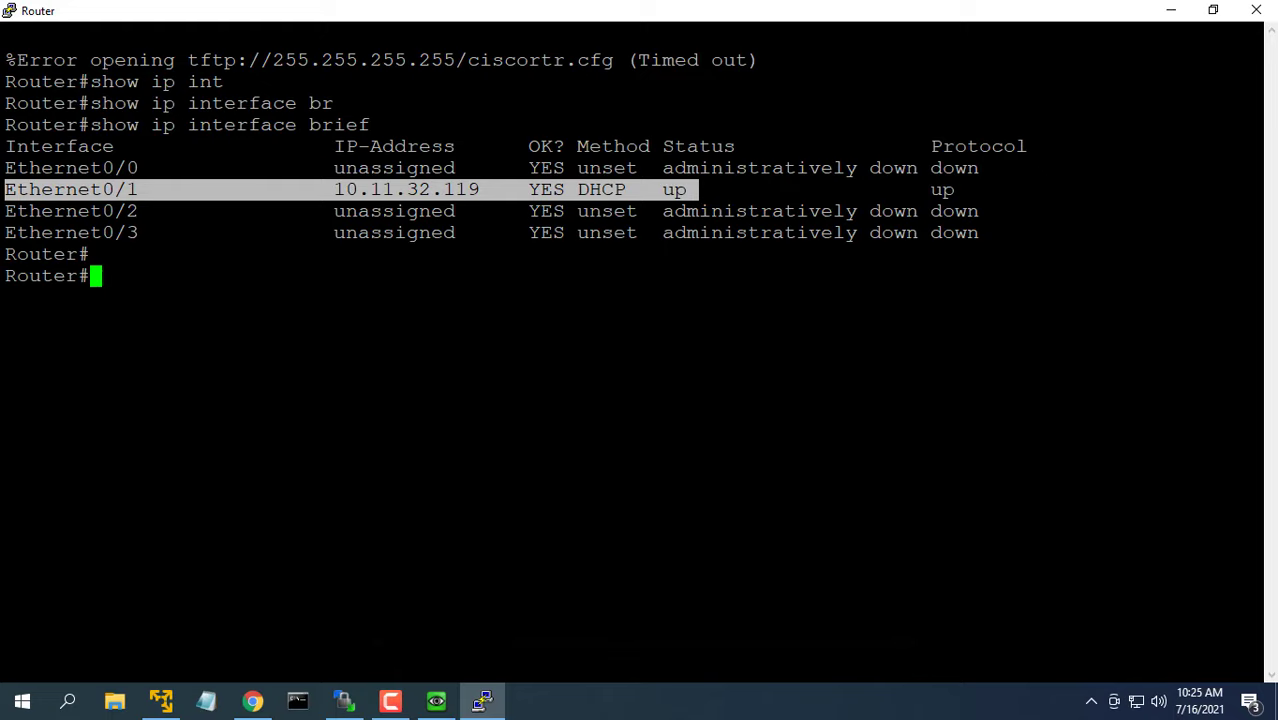
- Enter global configuration mode and select interface Ethernet0/0
text(int)
key(Return)
text(con)
key(Tab)
text(f)
key(Tab)
text(t)
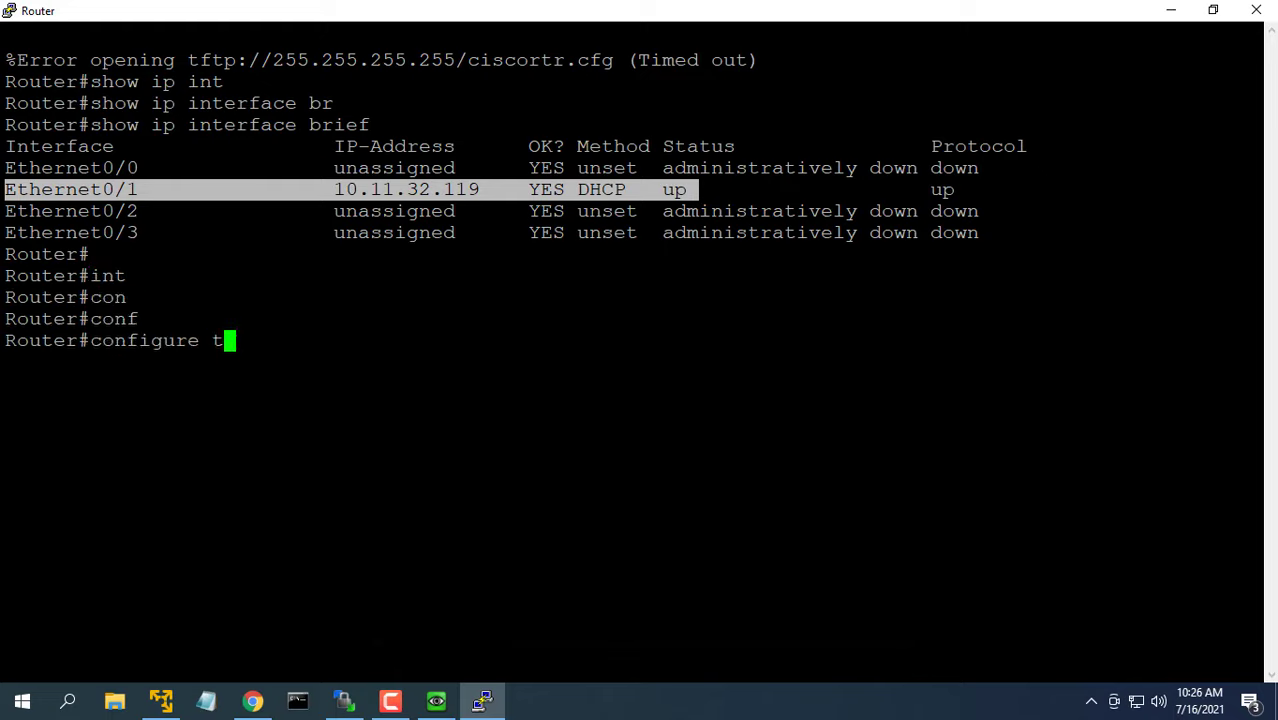
key(Tab)
key(Return)
text(int)
key(Tab)
text(et)
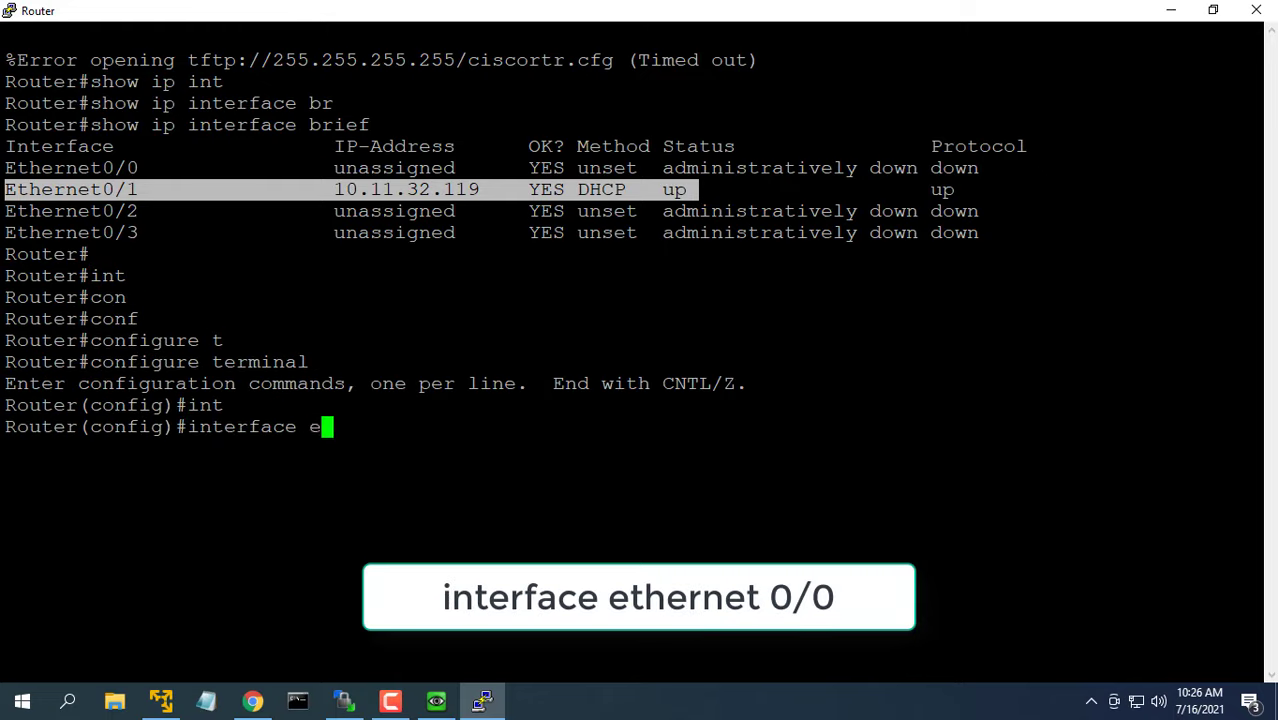
key(Tab)
text(0/0)
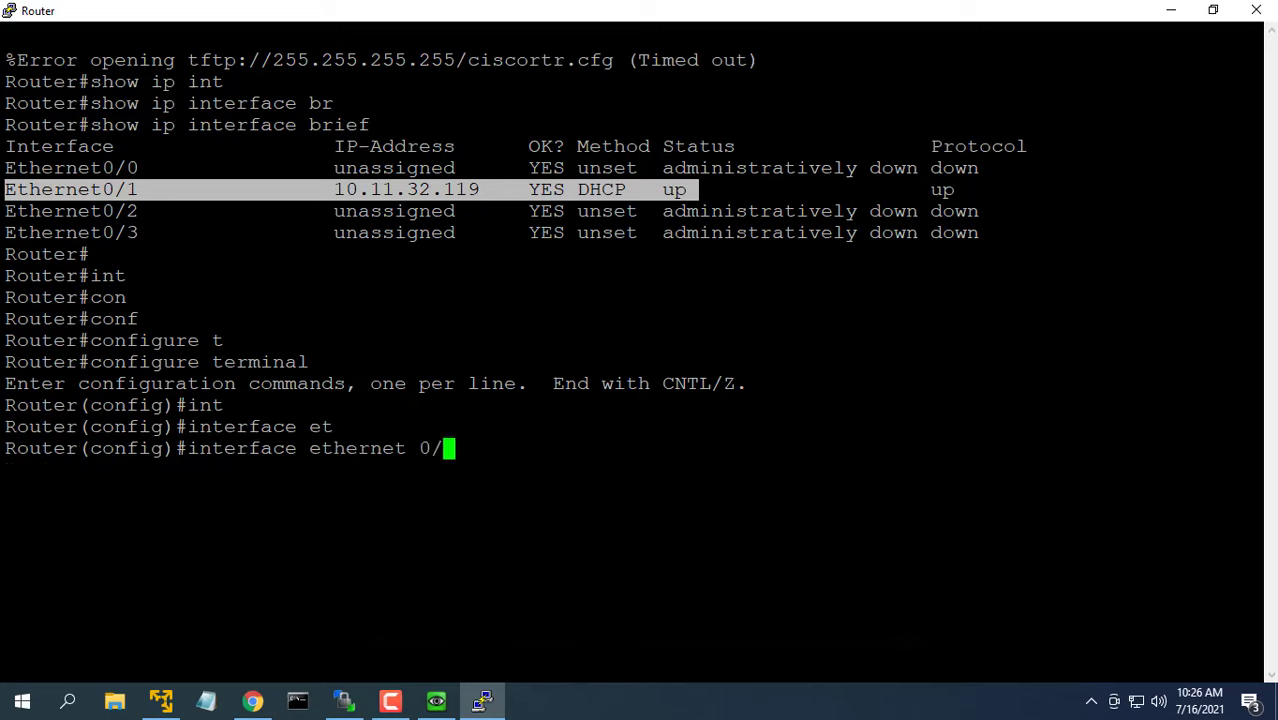
key(Return)
- Enable Ethernet0/0 with no shutdown and assign it 192.168.1.1 255.255.255.0
text(no shu)
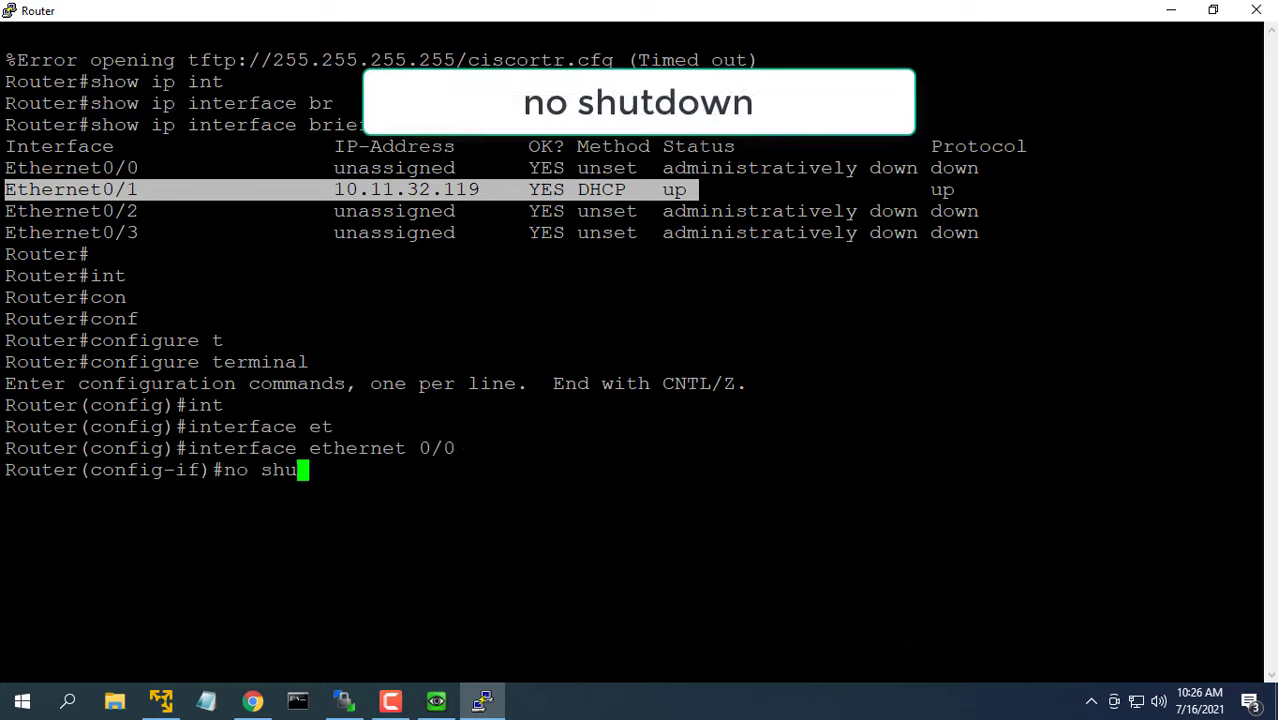
key(Tab)
key(Return)
text(ip add)
key(Tab)
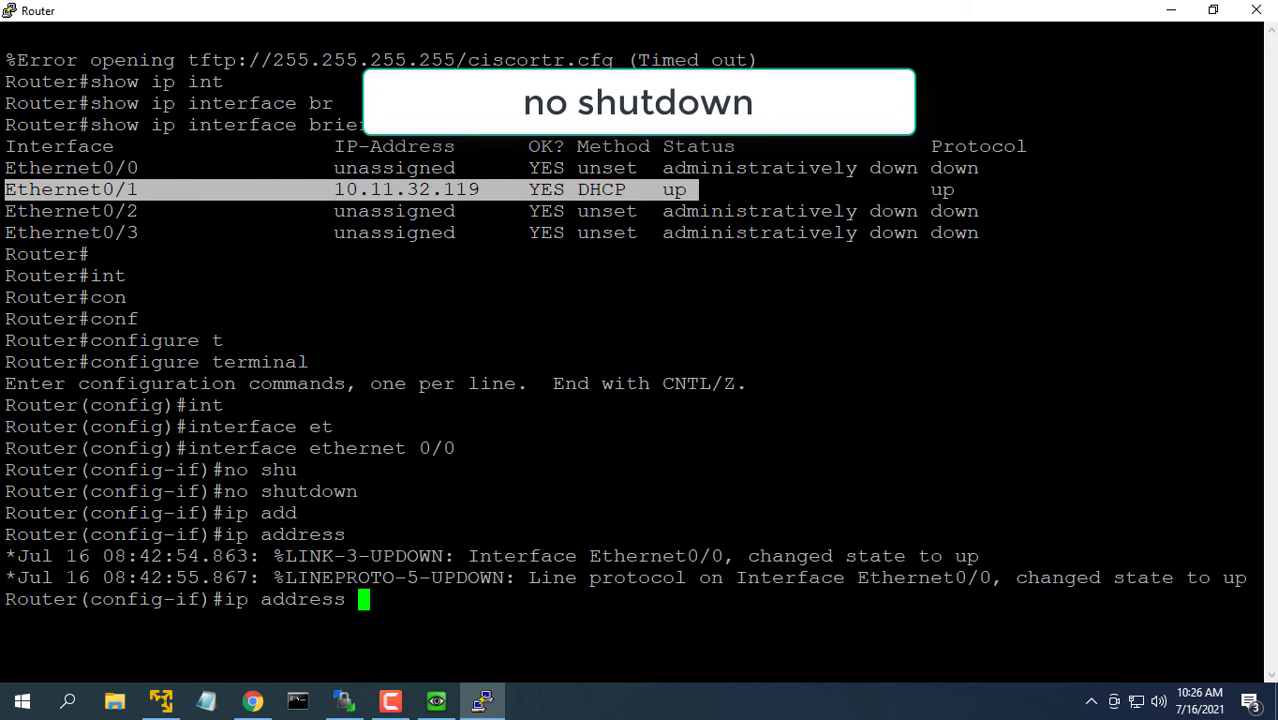
text(192)
key(Return)
text(.1)
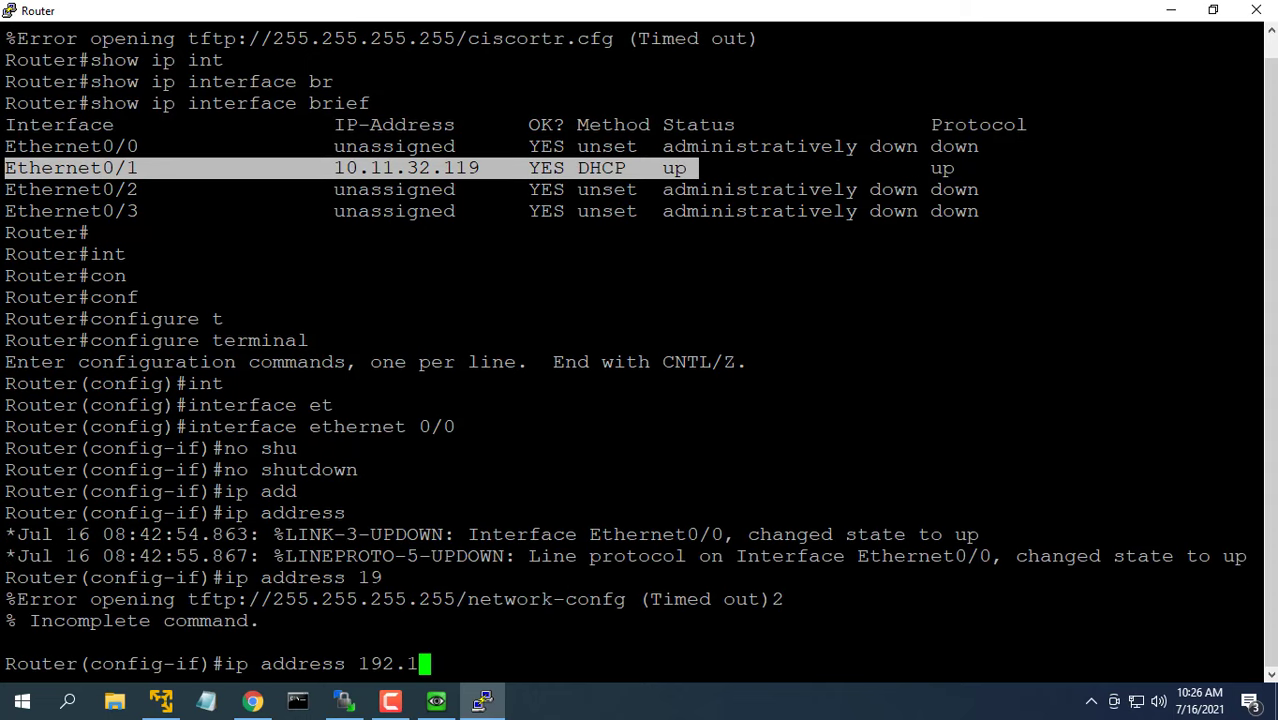
text(68.1.1 255.255.255.0)
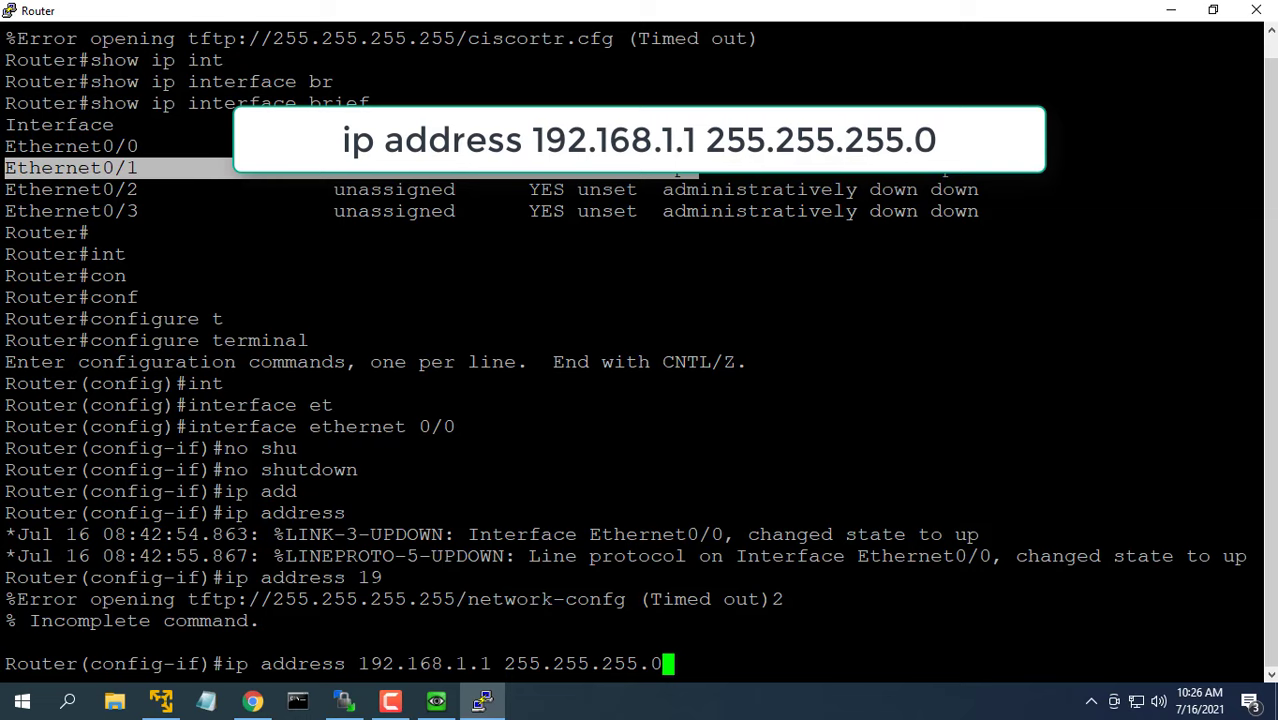
key(Return)
- Assign interface Ethernet0/1 the address 10.11.32.119 255.255.255.0
text(exit)
key(Return)
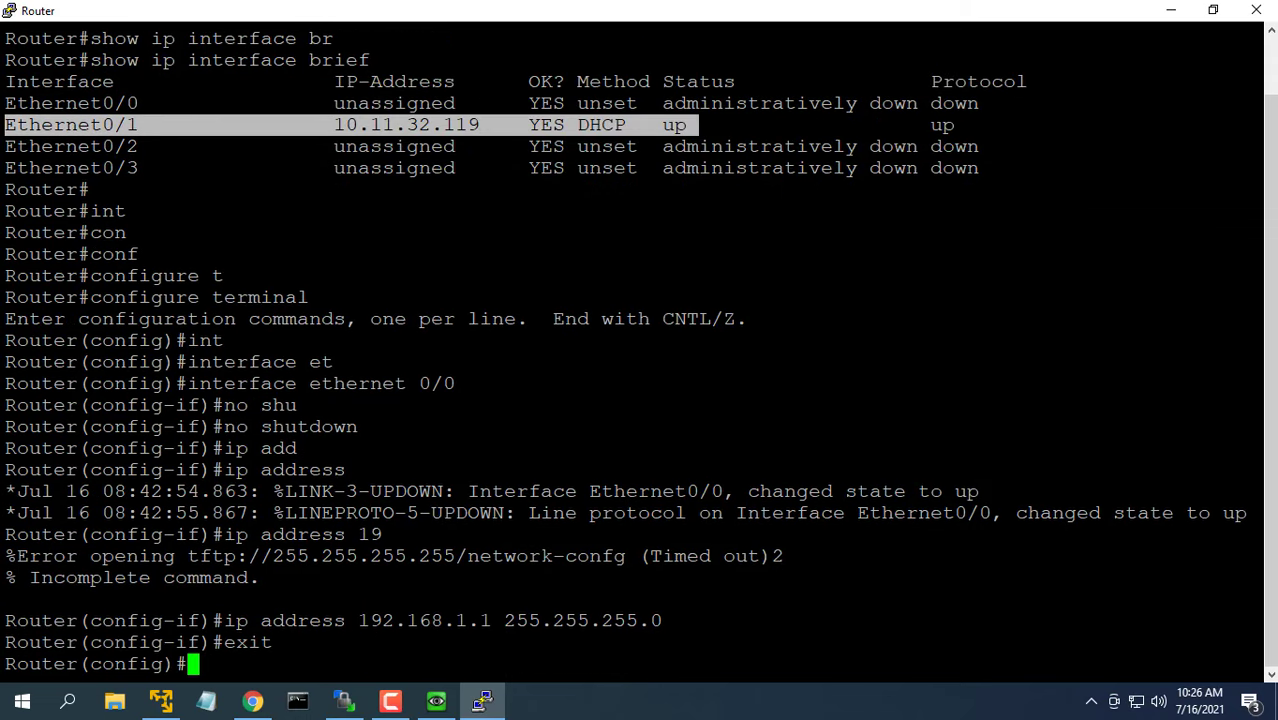
text(inter)
key(Tab)
text(et)
key(Tab)
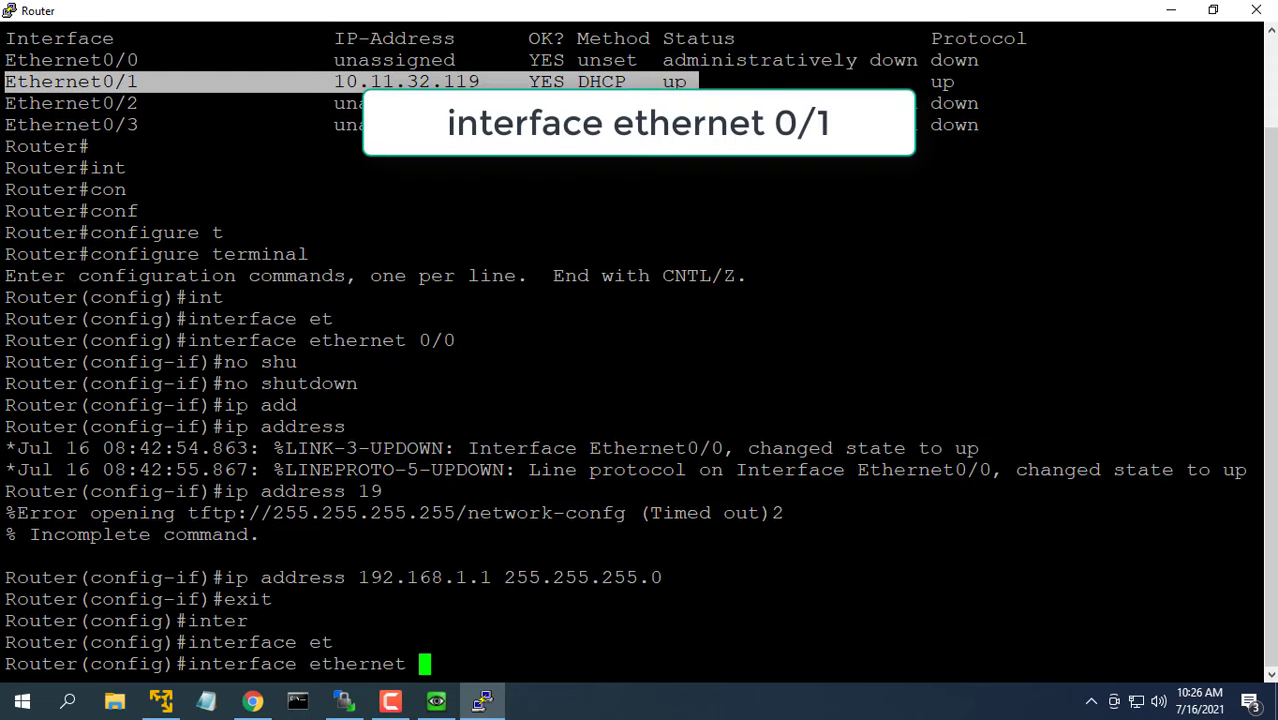
text(0/1)
key(Return)
text(ip add)
key(Tab)
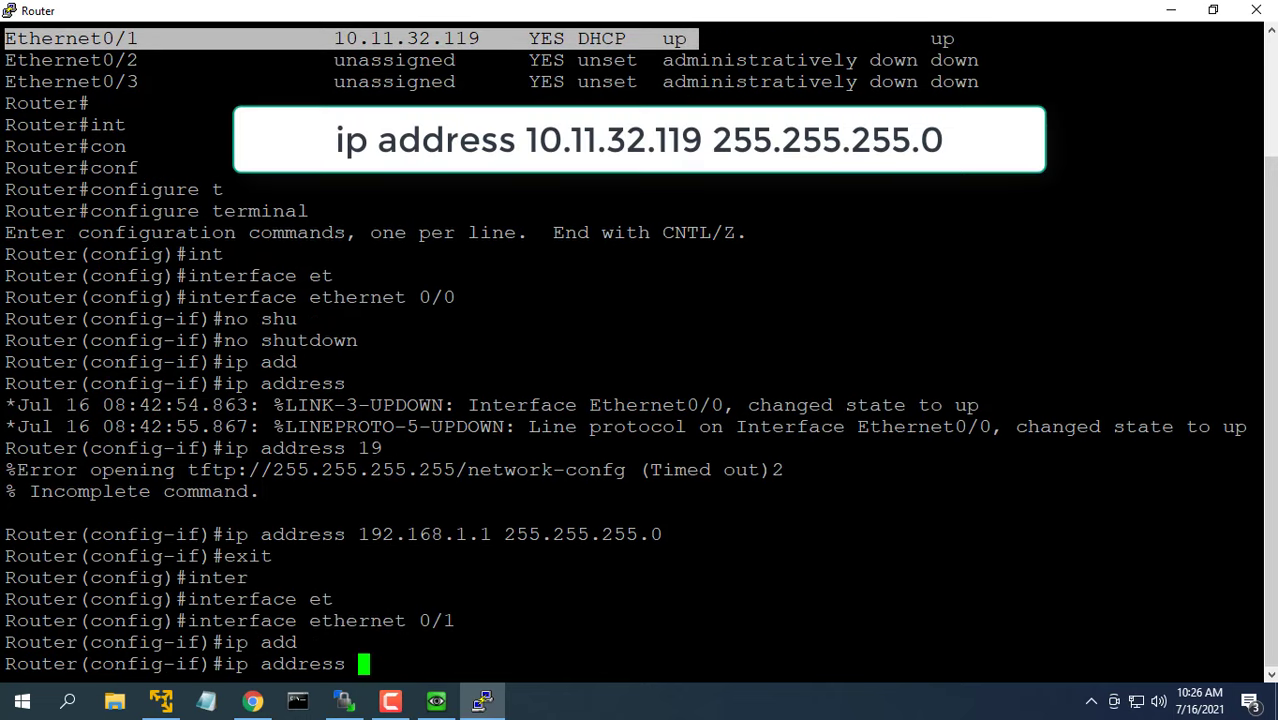
text(10.11.32.119 255.25)
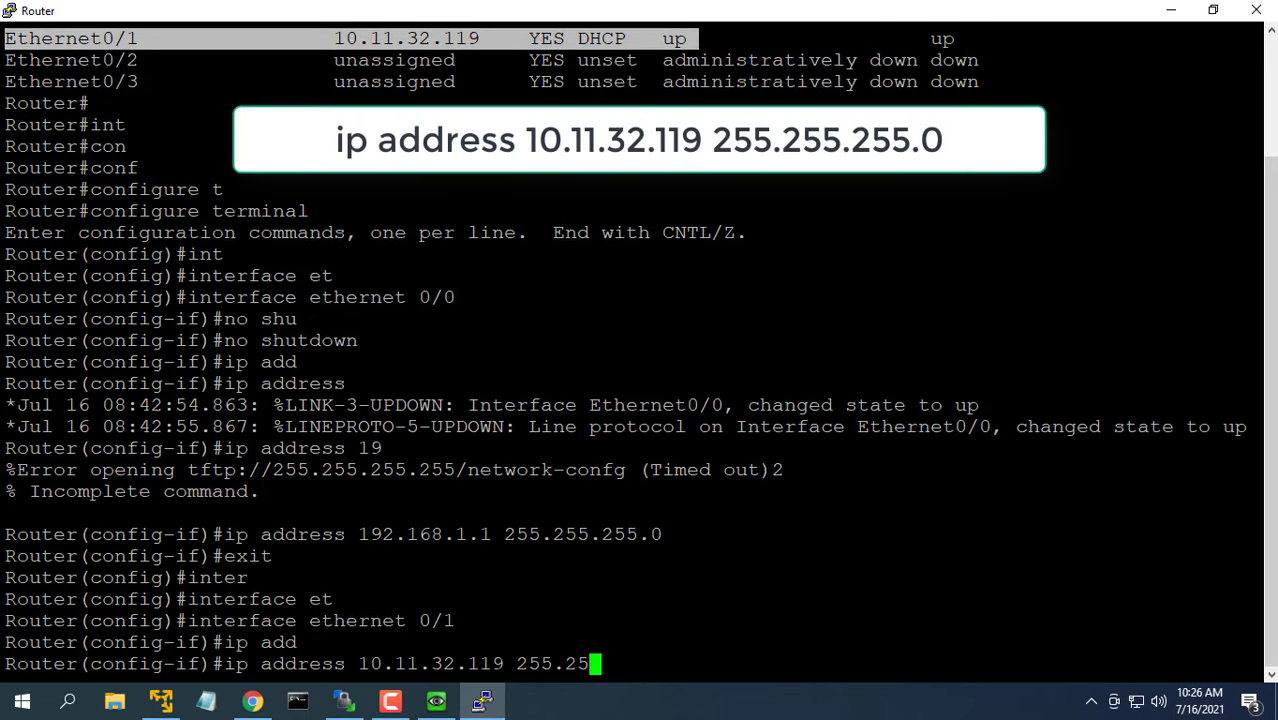
text(5.255.0)
key(Return)
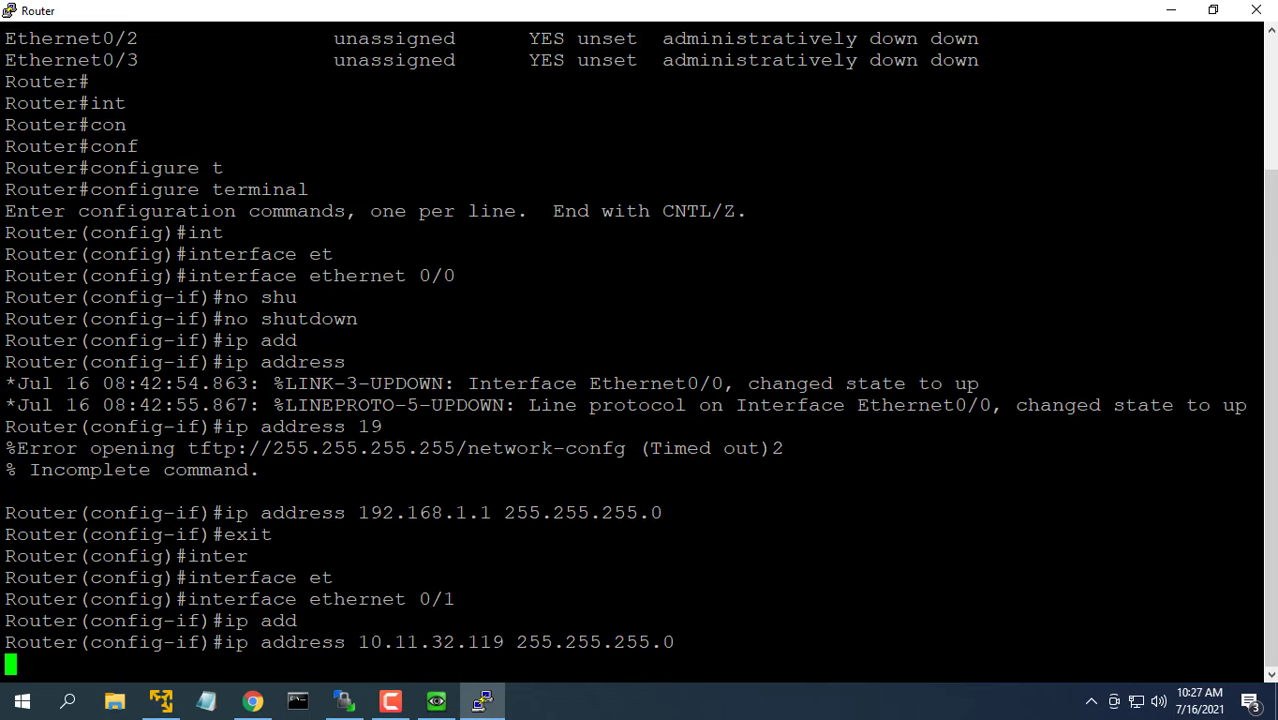
- Add a default route 0.0.0.0 0.0.0.0 via 10.11.32.140 and leave configuration mode
key(Return)
key(Return)
text(exit)
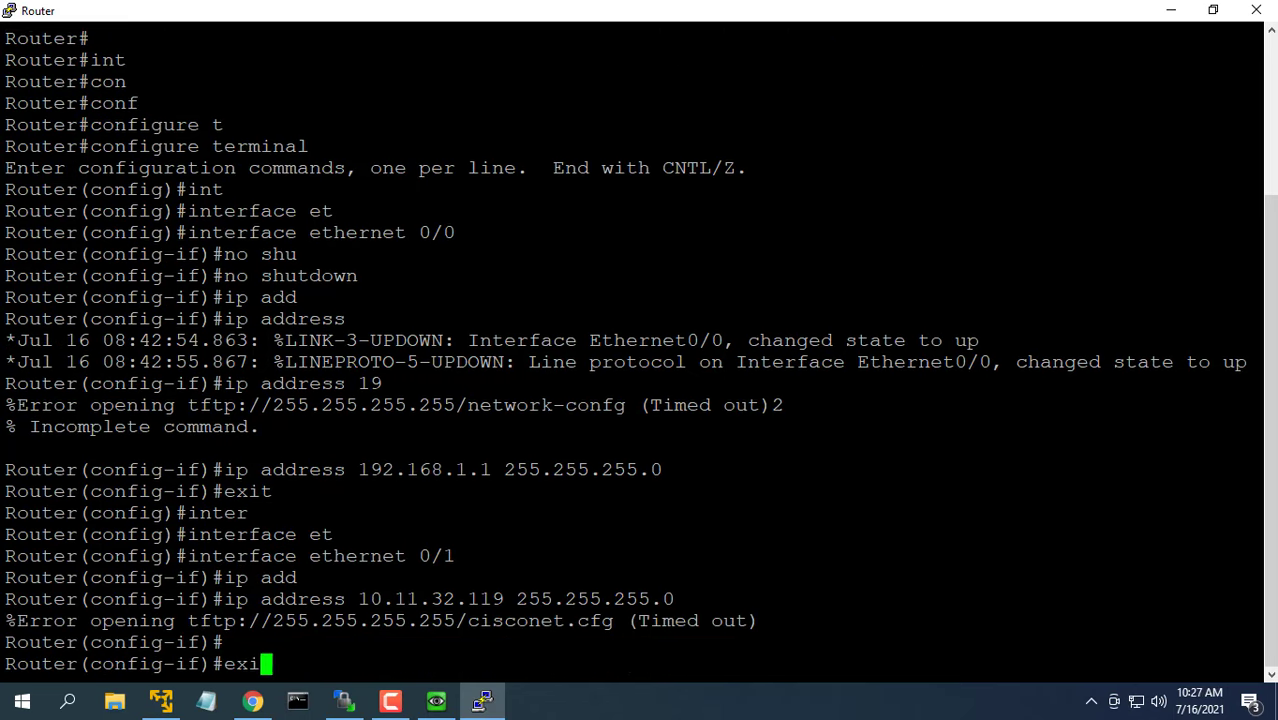
key(Return)
text(ip rou)
key(Tab)
text(t)
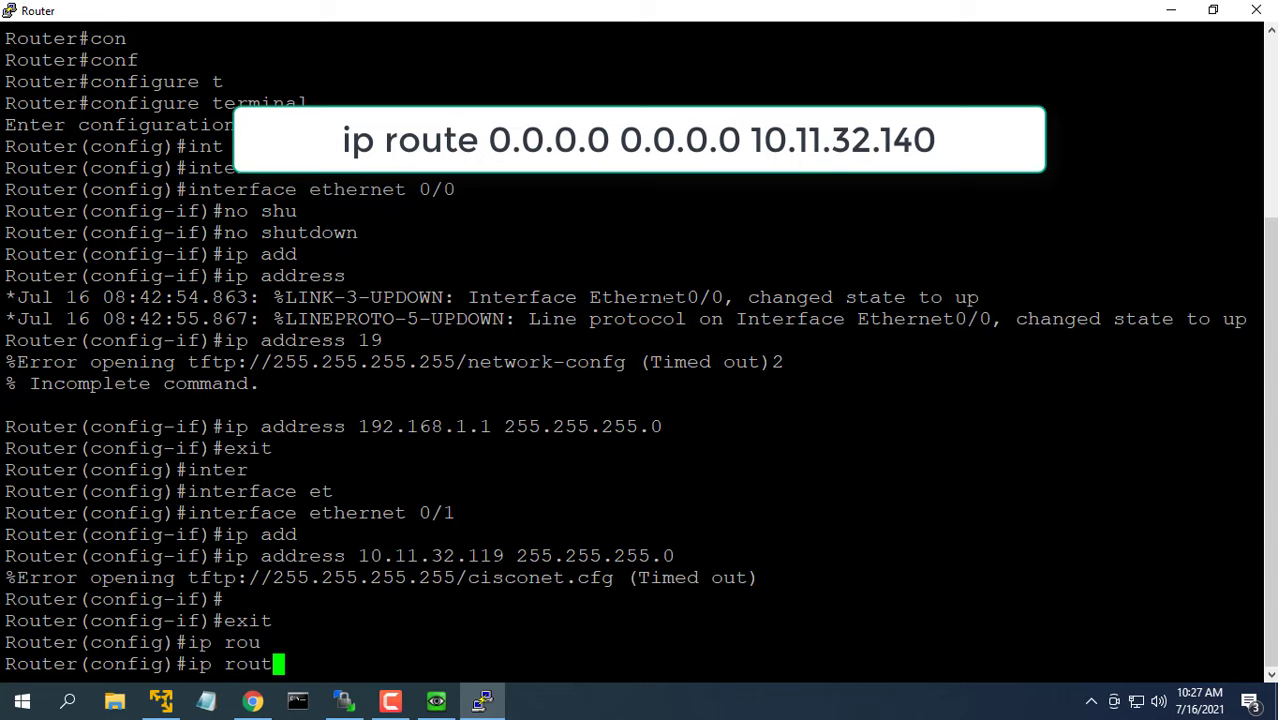
text(e 0.0.0.)
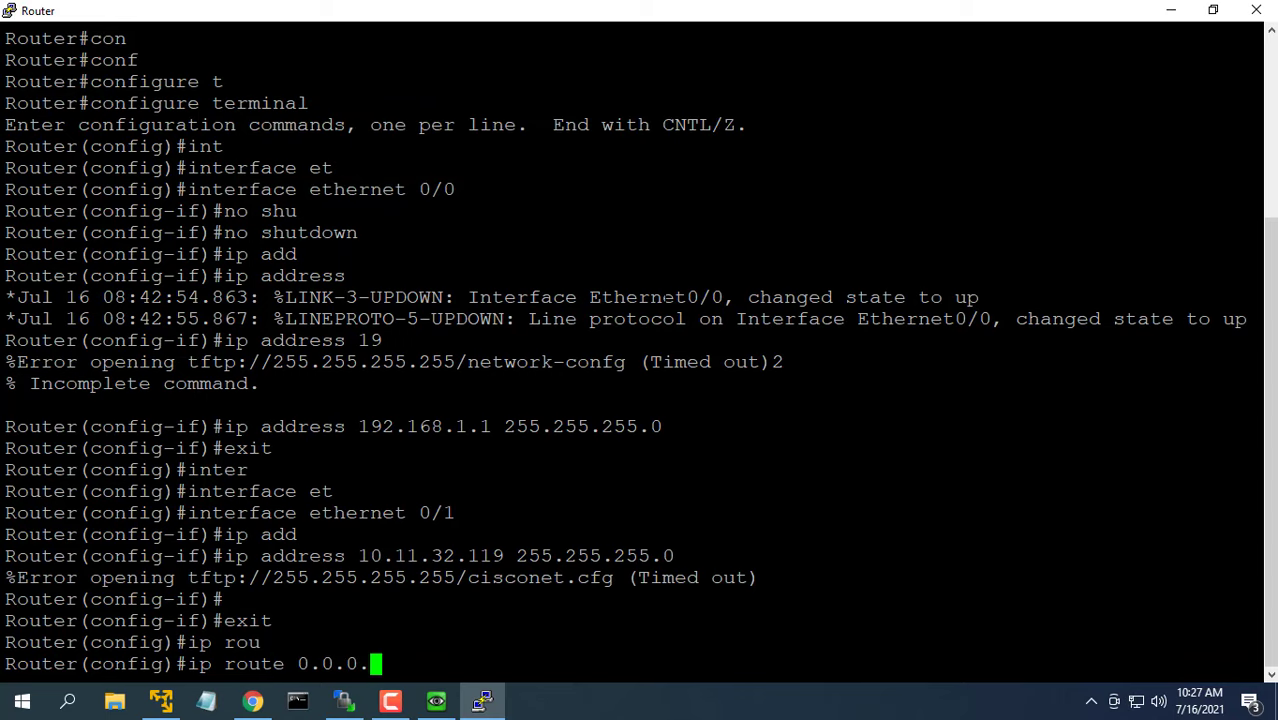
text(0 0.0.)
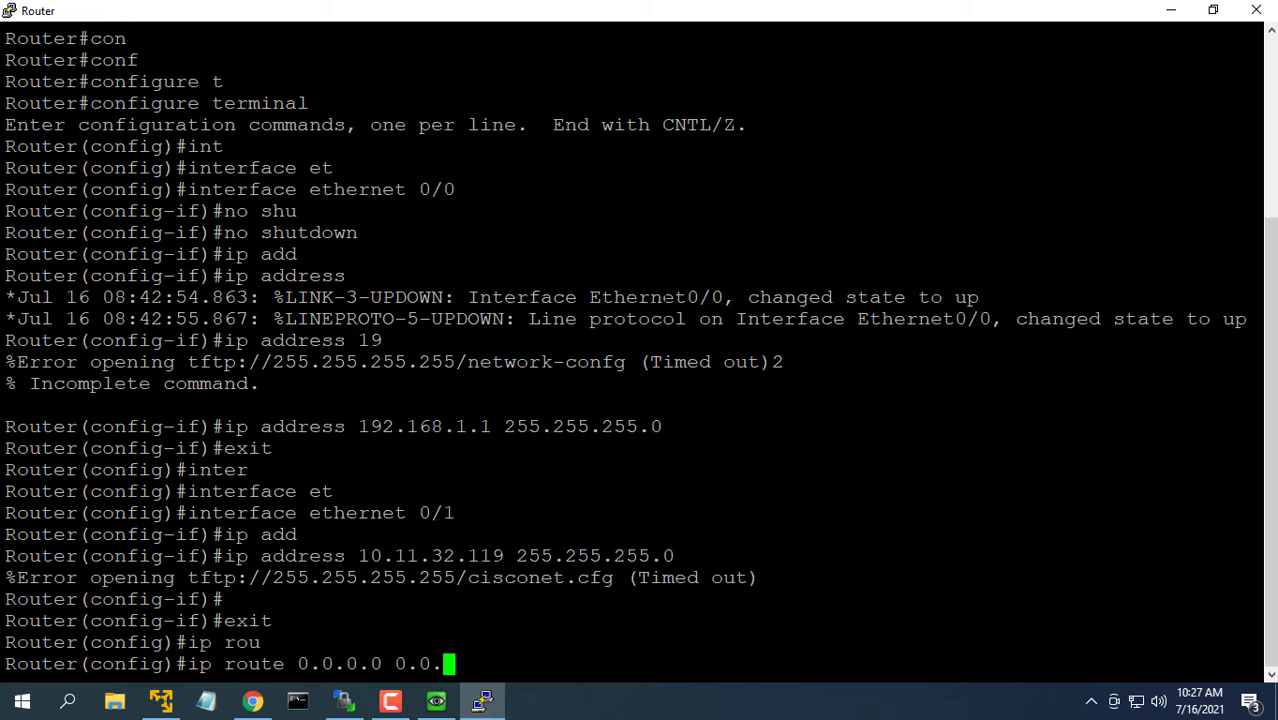
text(0.0 10.11.32.)
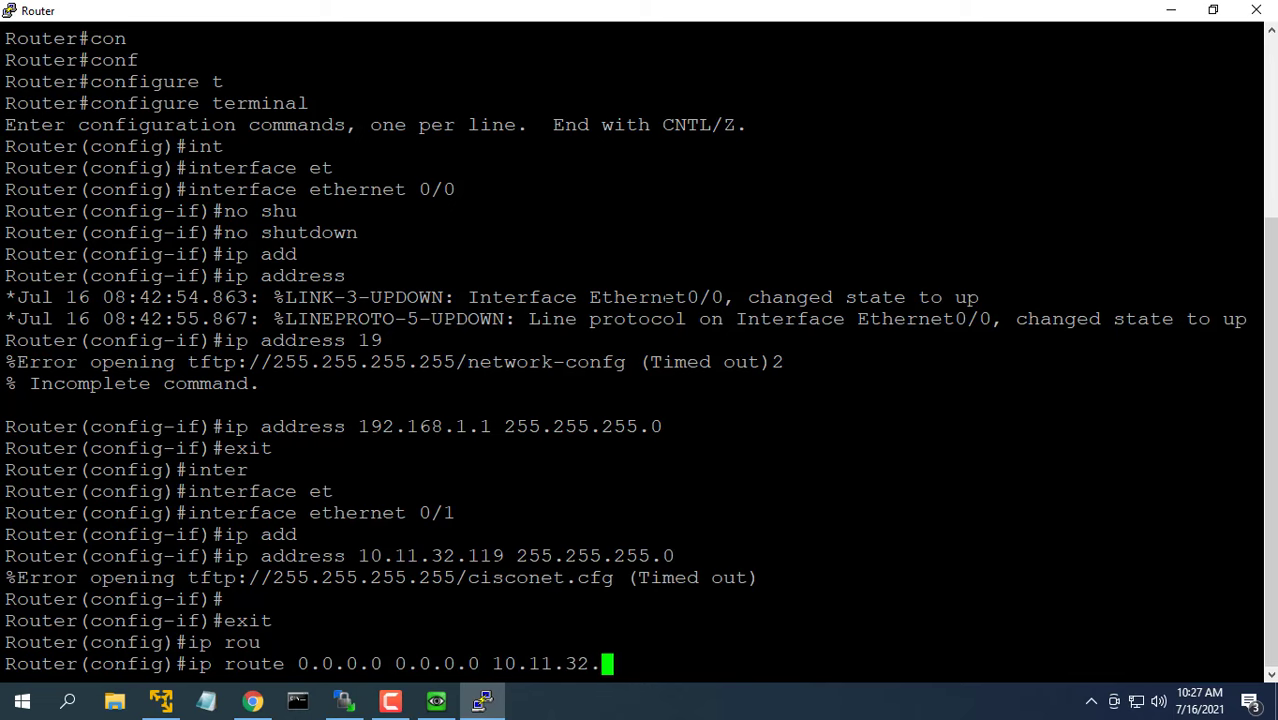
text(140)
key(Return)
text(exit)
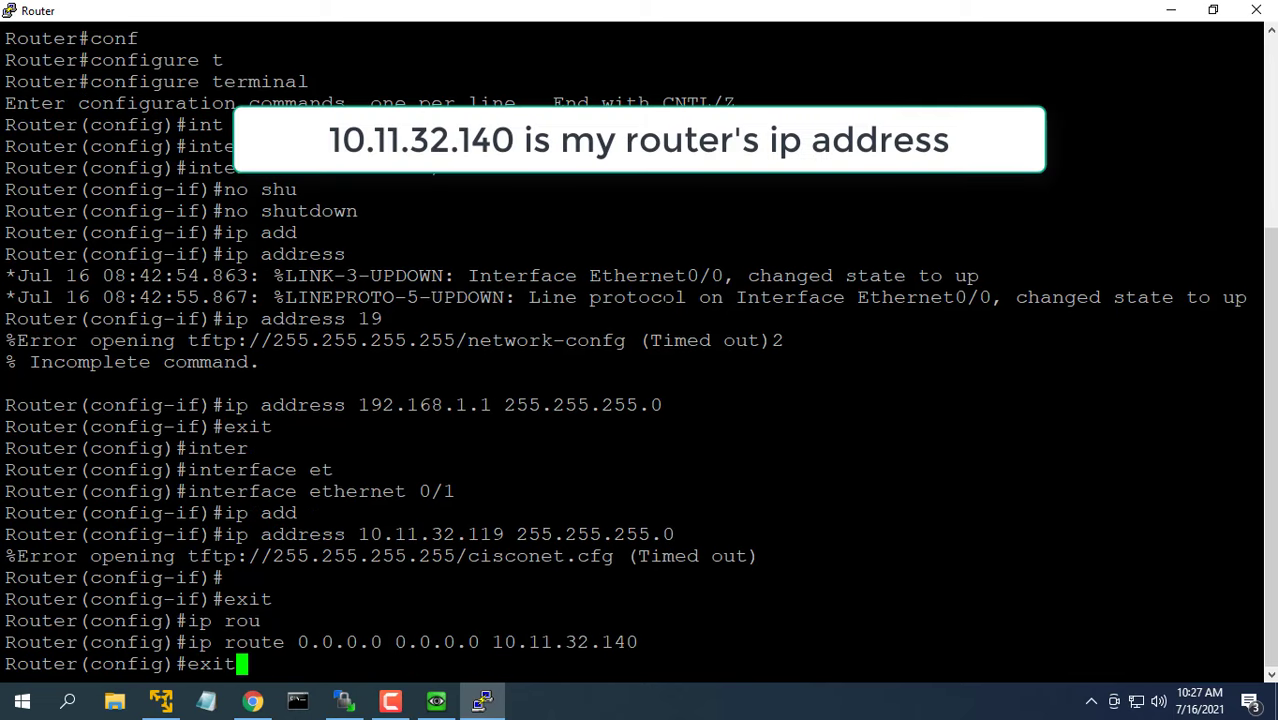
key(Return)
- Save the router's running configuration with write
text(wr)
key(Tab)
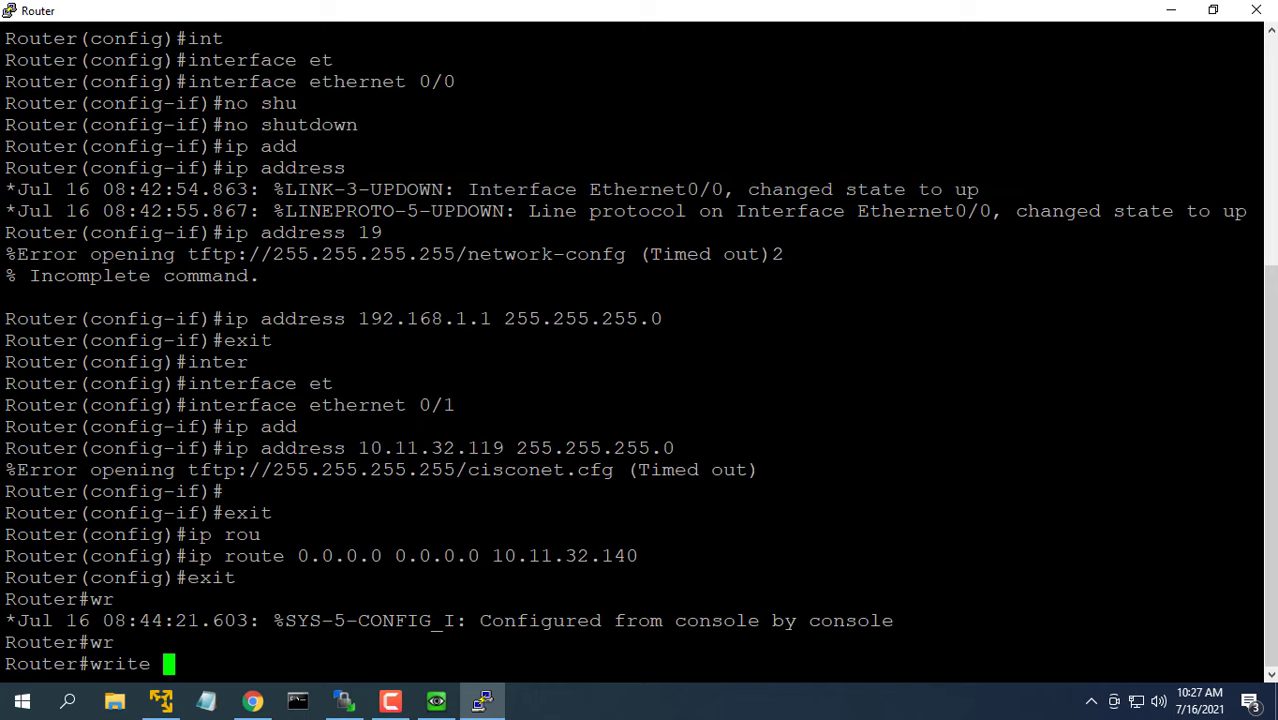
text(m)
key(Tab)
key(BackSpace)
key(Return)
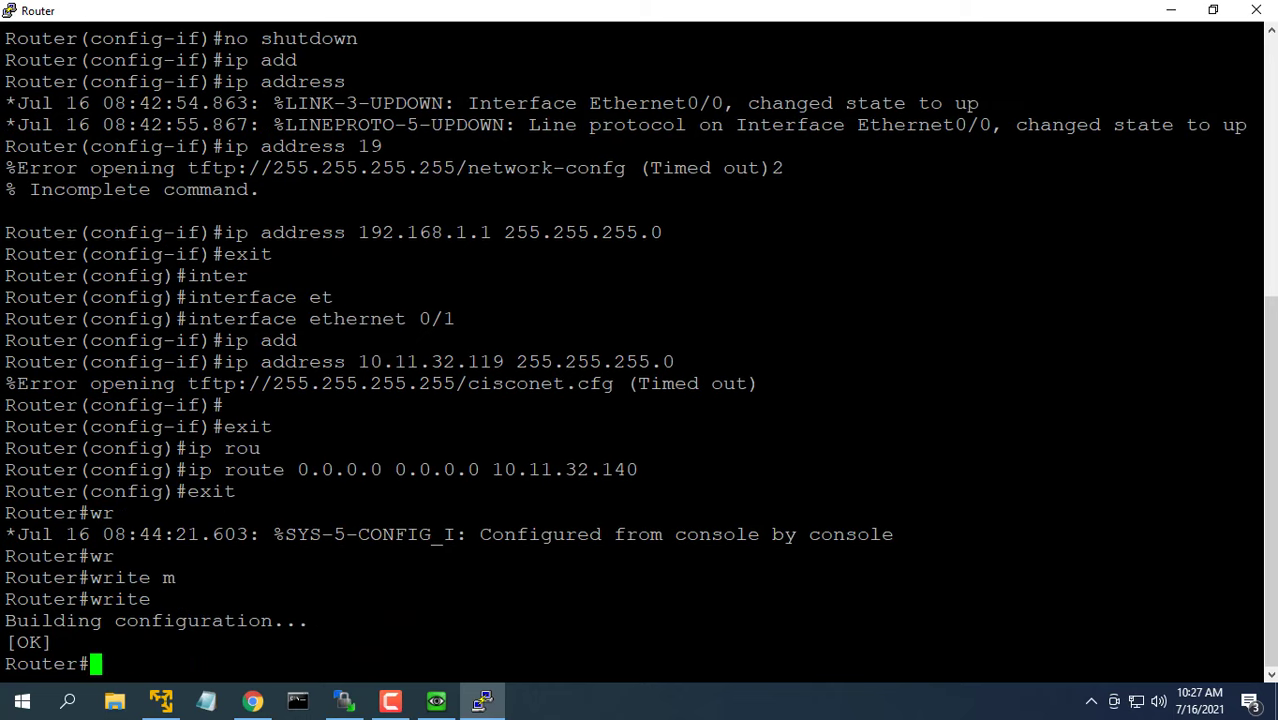
- Check interface status and the routing table with show ip interface brief and show ip route
text(sho)
key(Tab)
text(ip int)
key(Tab)
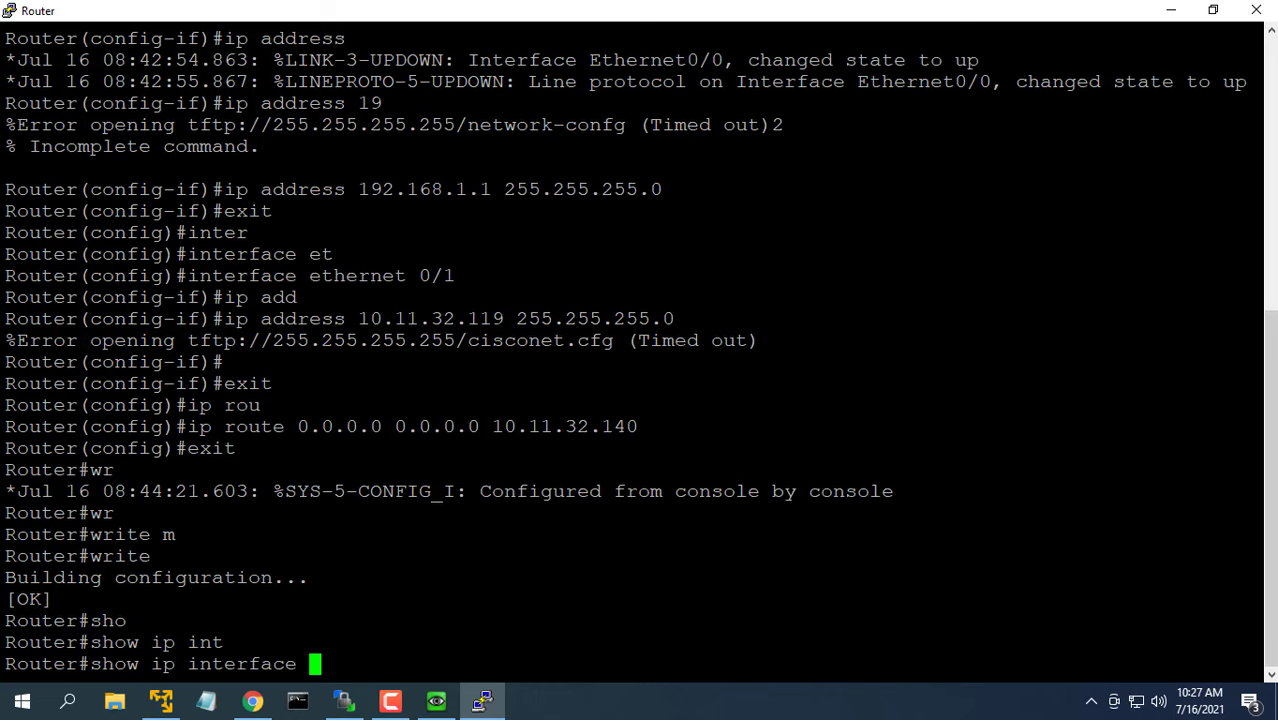
text(br)
key(Tab)
key(Return)
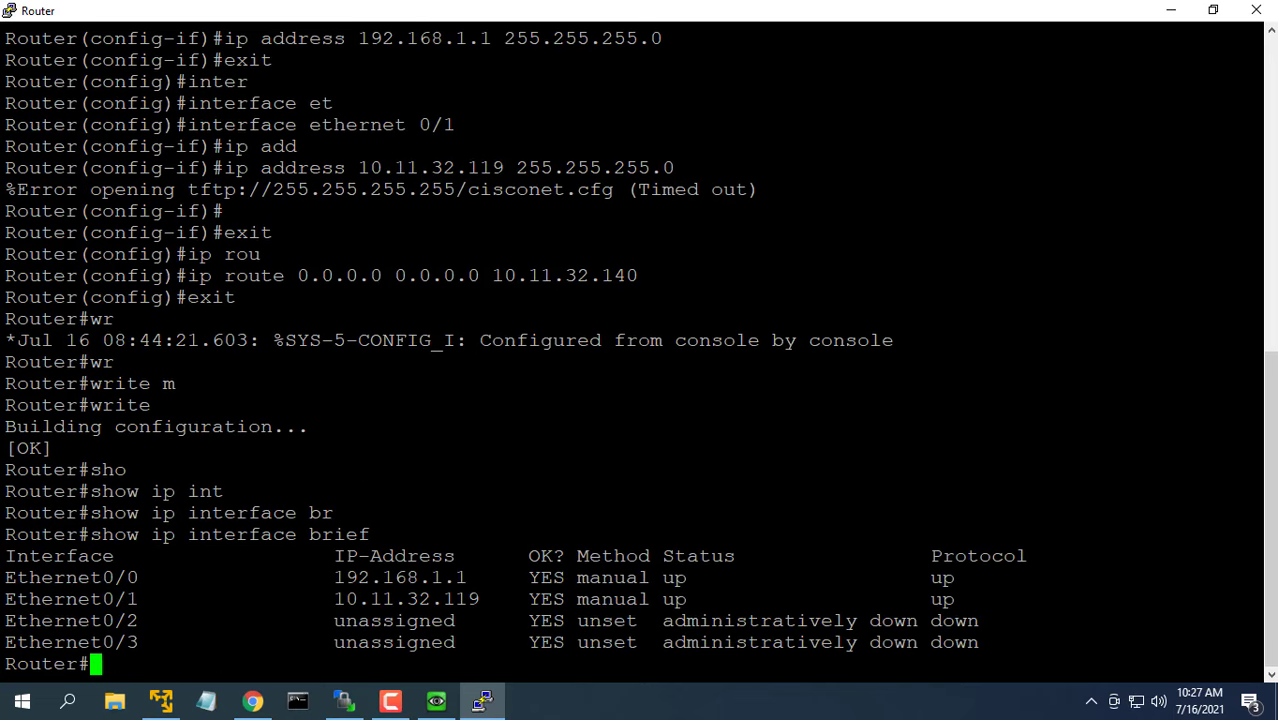
text(show)
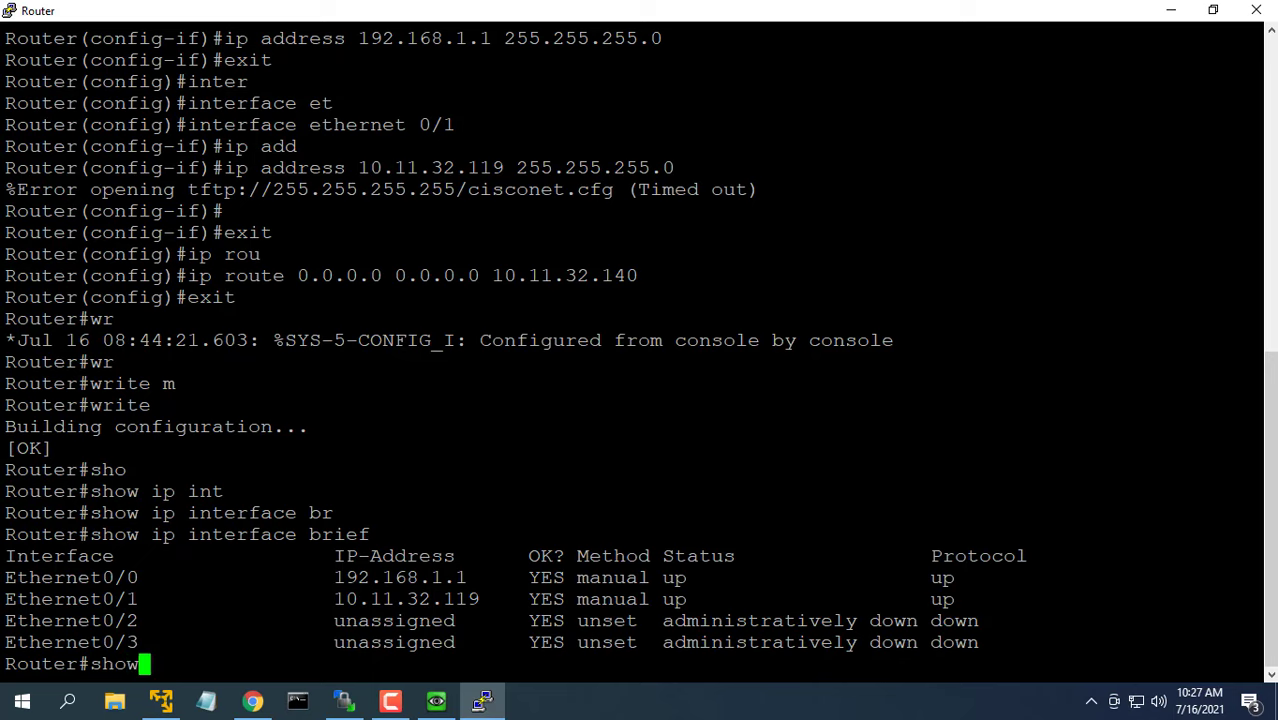
text( ip route)
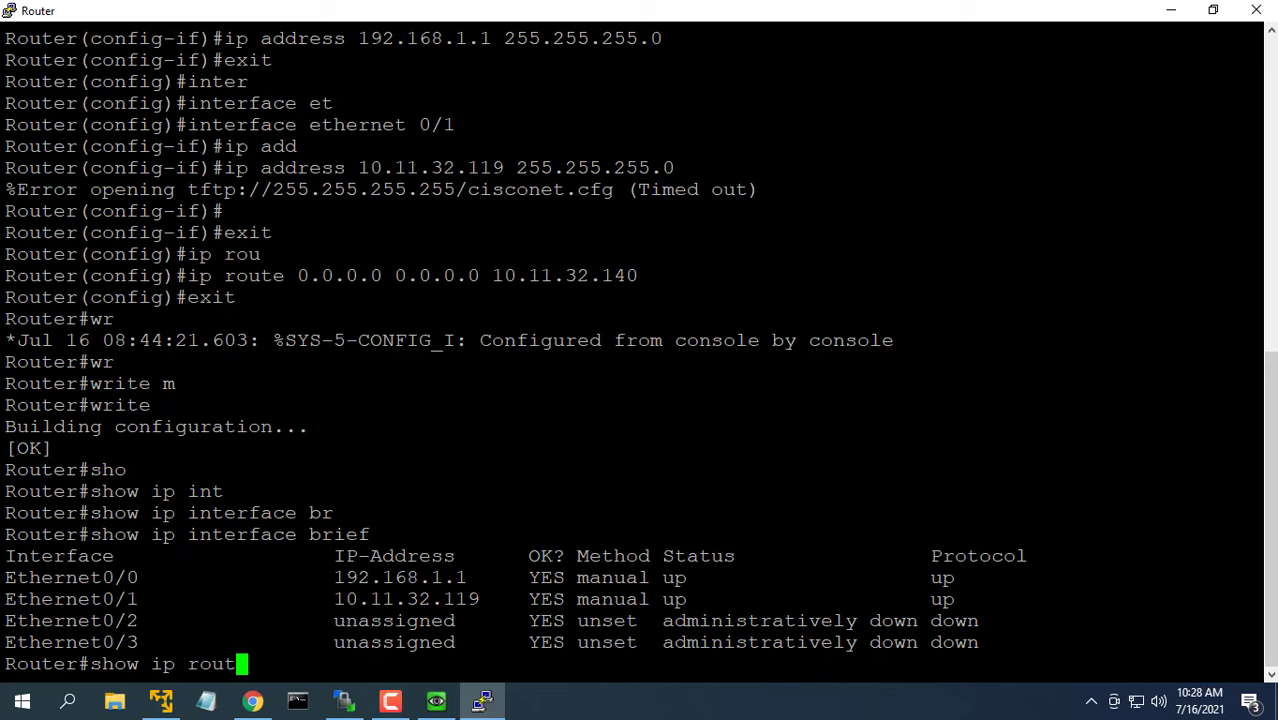
key(Return)
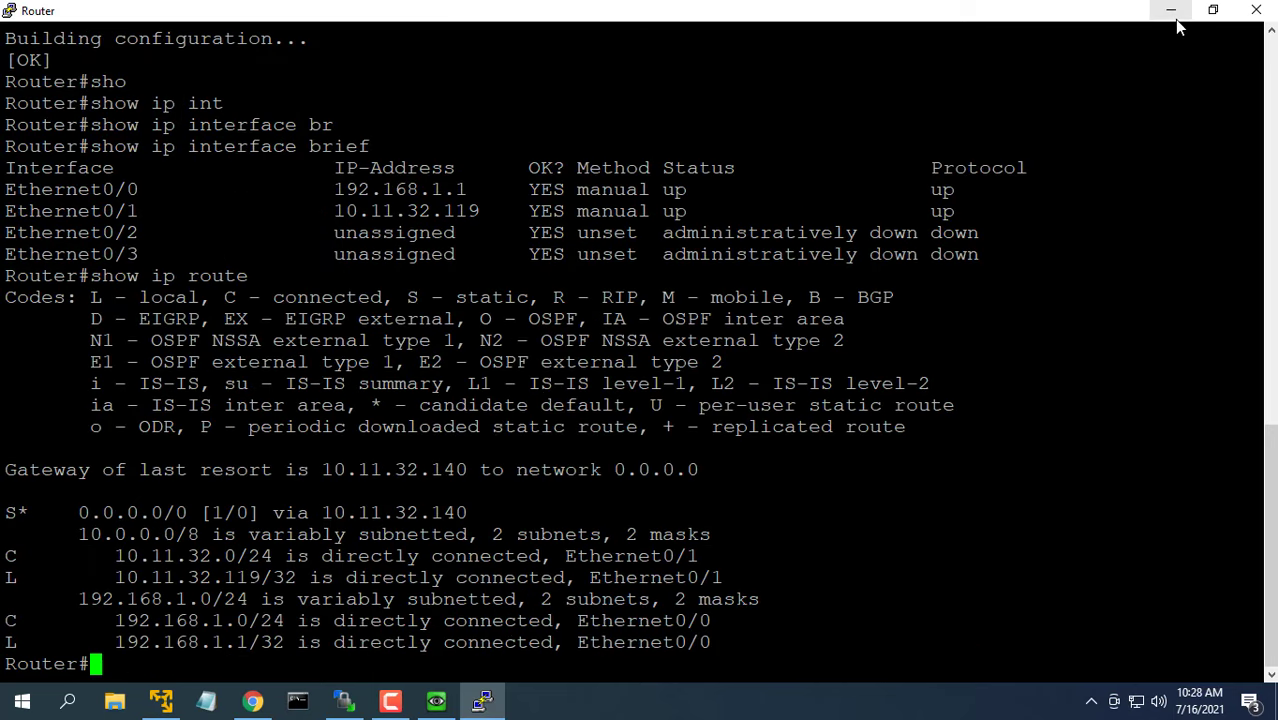
click(1172, 11)
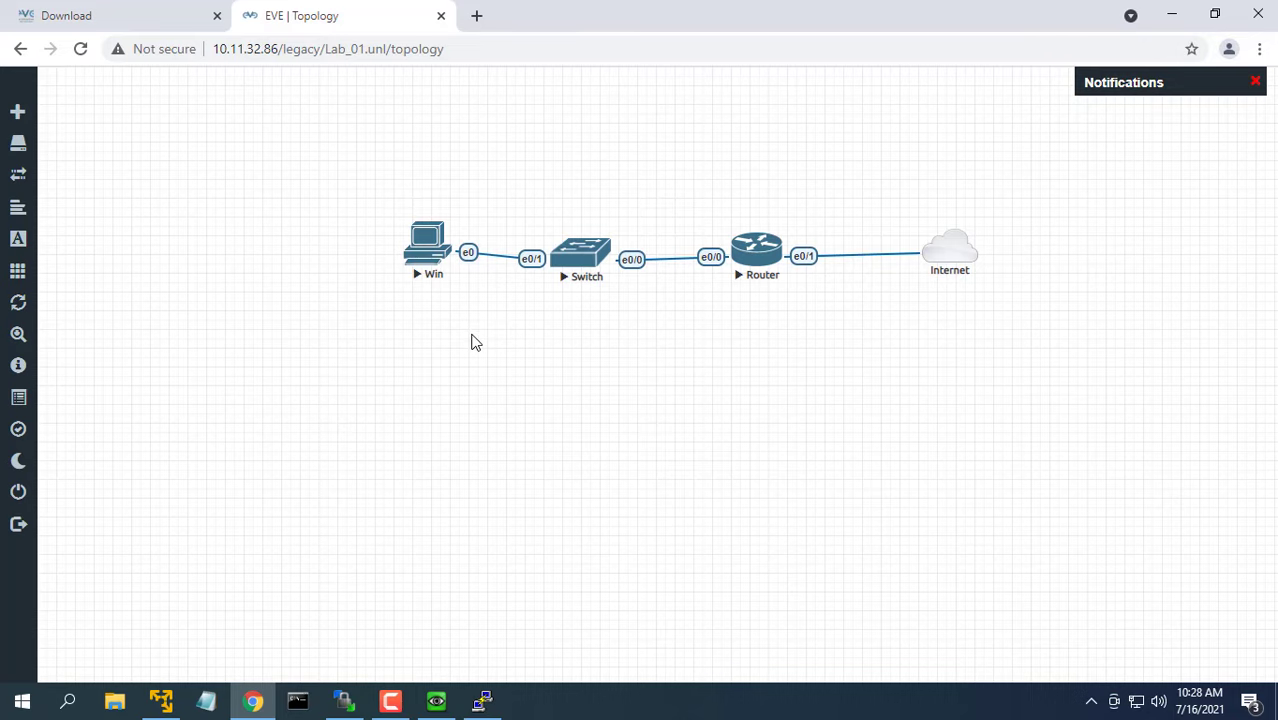
- Open the IPv4 properties of the Win PC's Local Area Connection
click(436, 701)
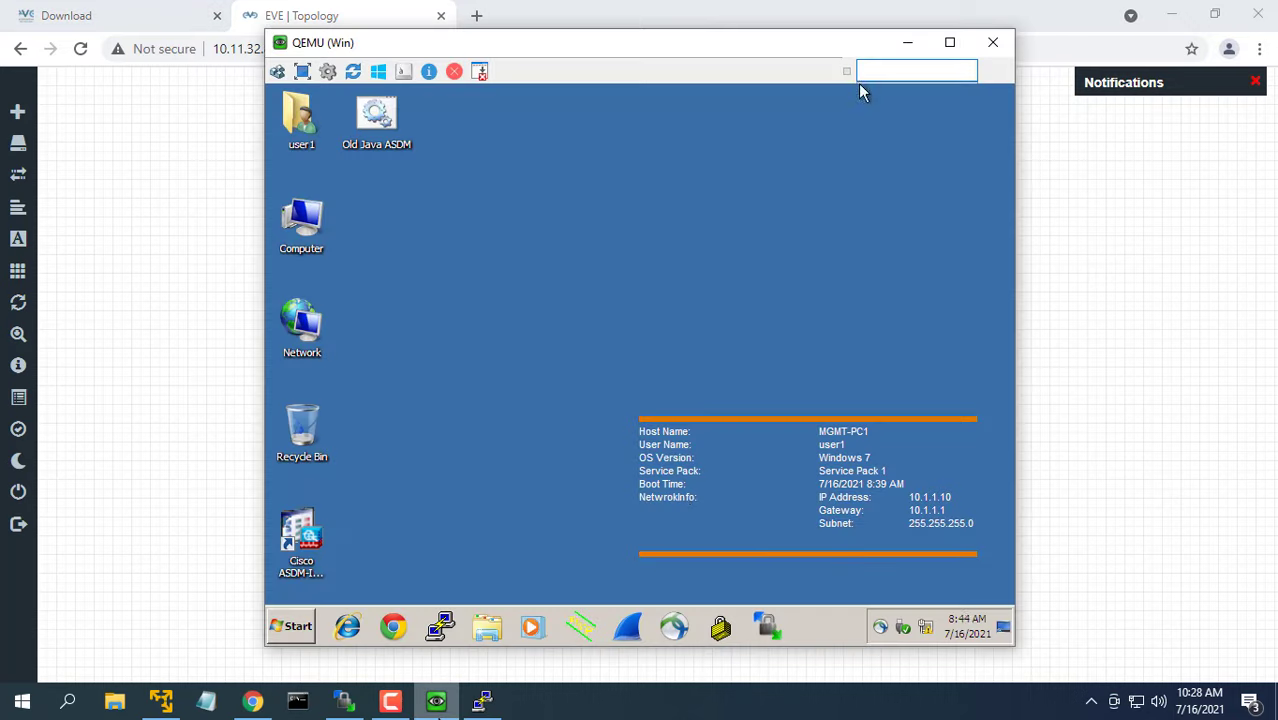
right_click(931, 634)
click(914, 620)
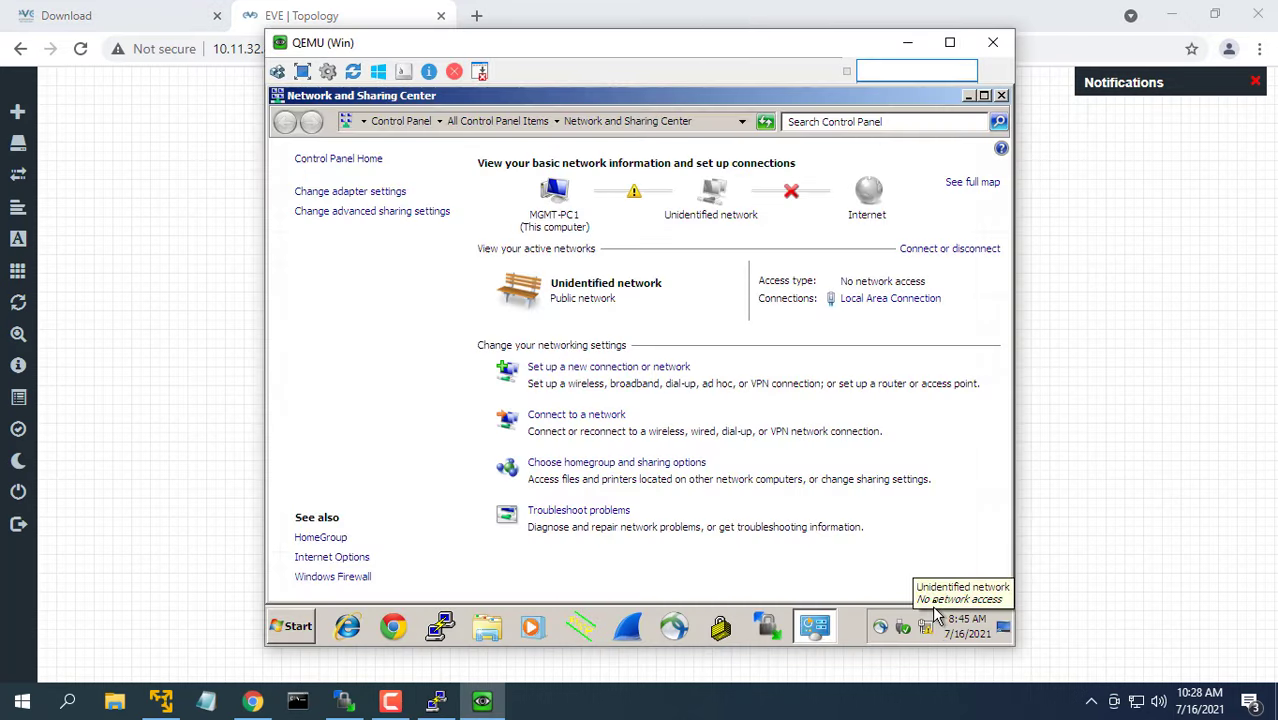
click(866, 298)
click(527, 510)
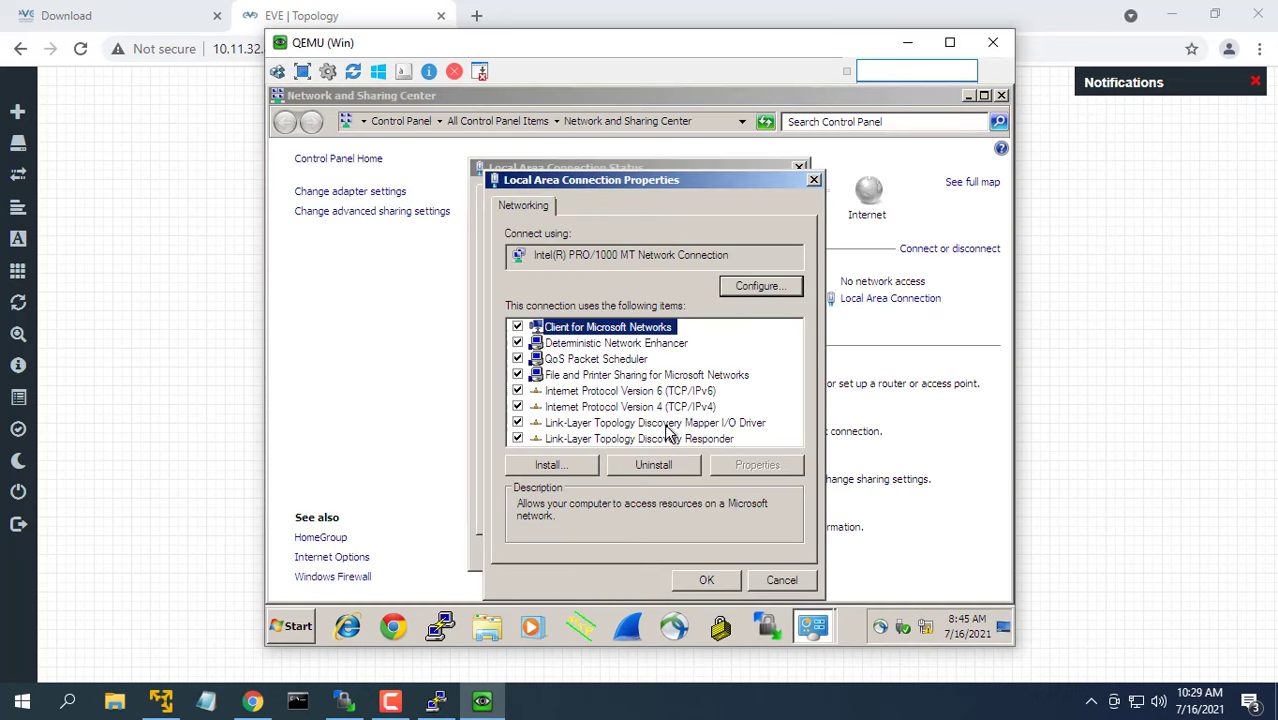
click(680, 408)
click(744, 464)
- Enter static IP 192.168.1.100/24, gateway 192.168.1.1, DNS 8.8.8.8 and 8.8.4.4, and apply
click(640, 305)
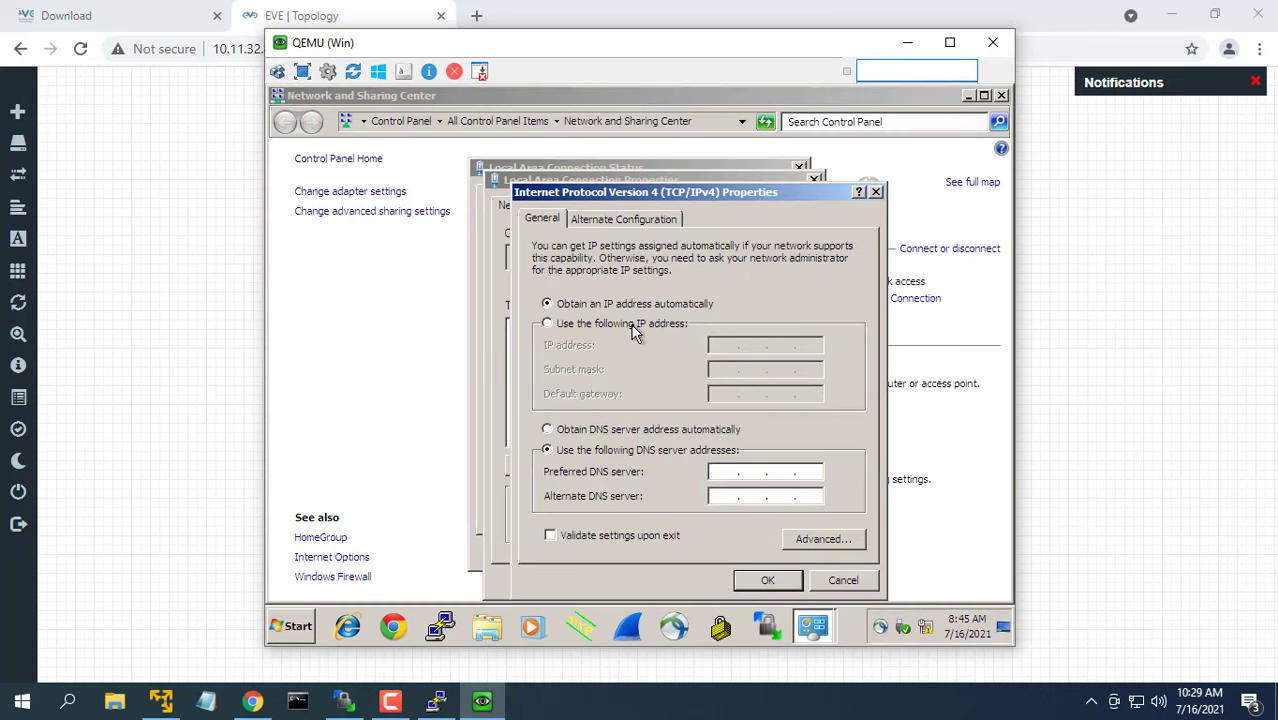
click(632, 326)
text(192 . 168 . 1 .)
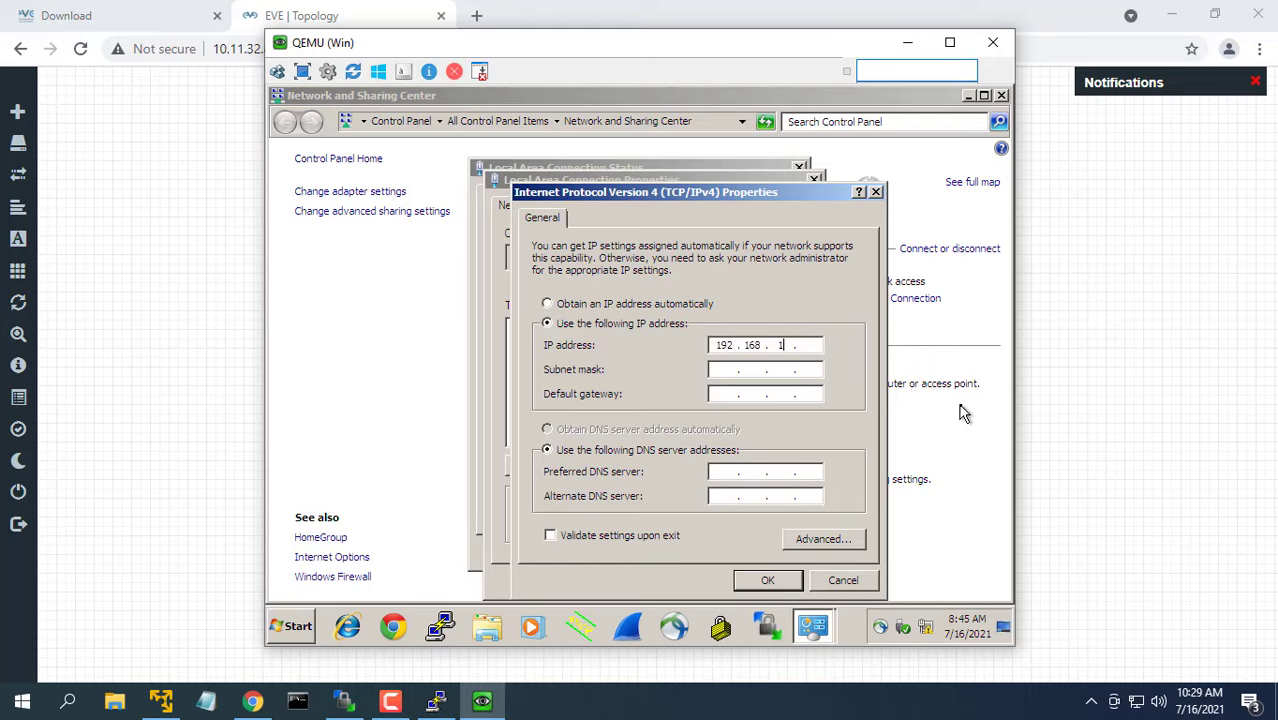
text( 100)
key(Tab)
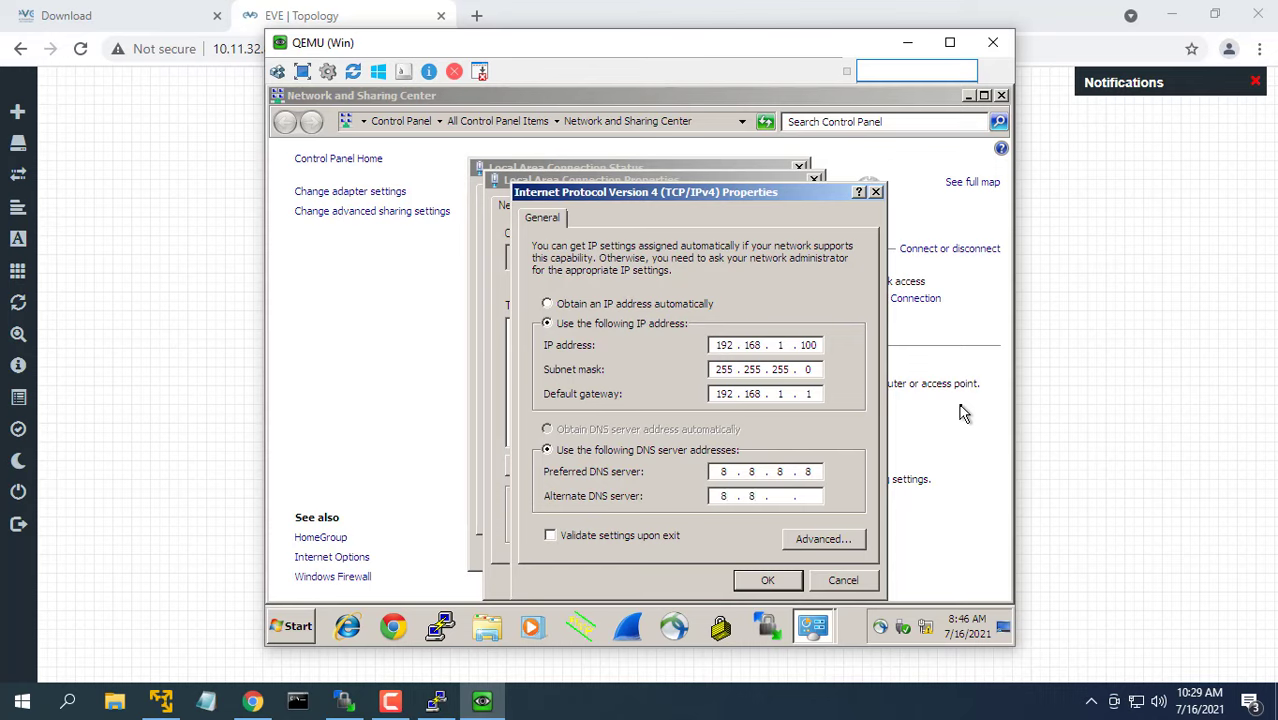
click(769, 580)
- Close the connection dialogs, set the network location to Public, and close Network and Sharing Center
click(728, 582)
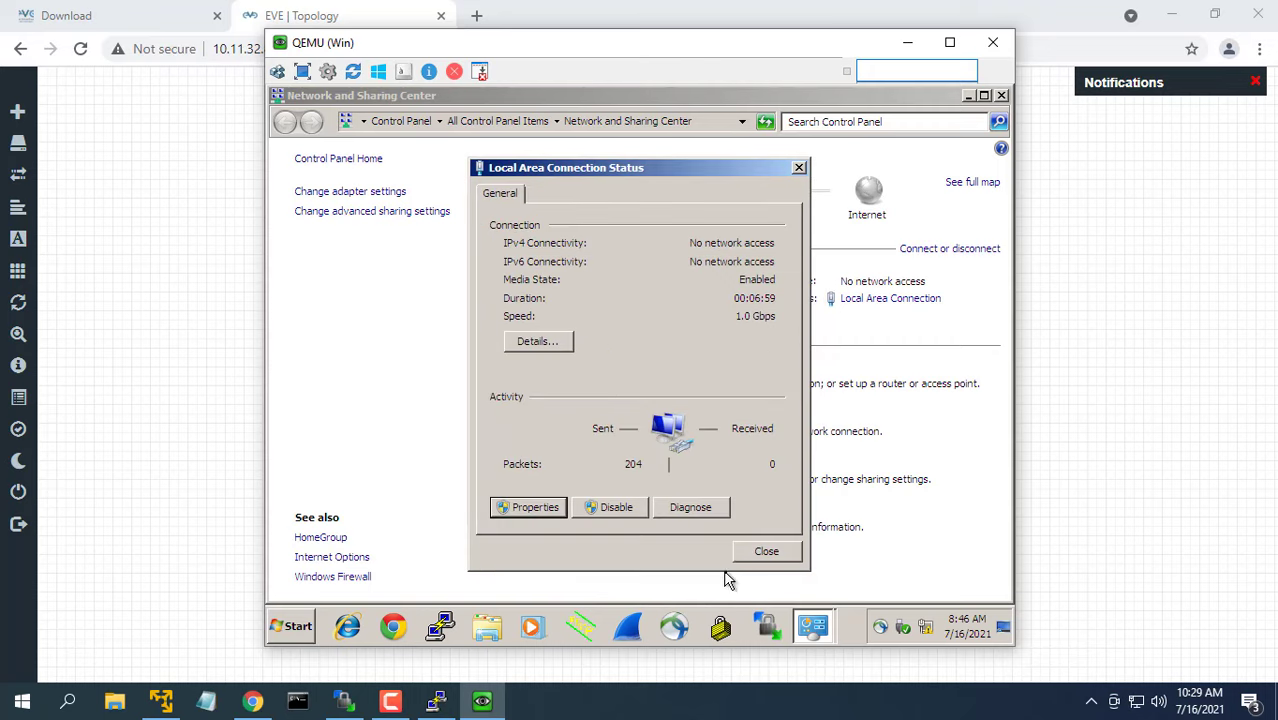
click(760, 553)
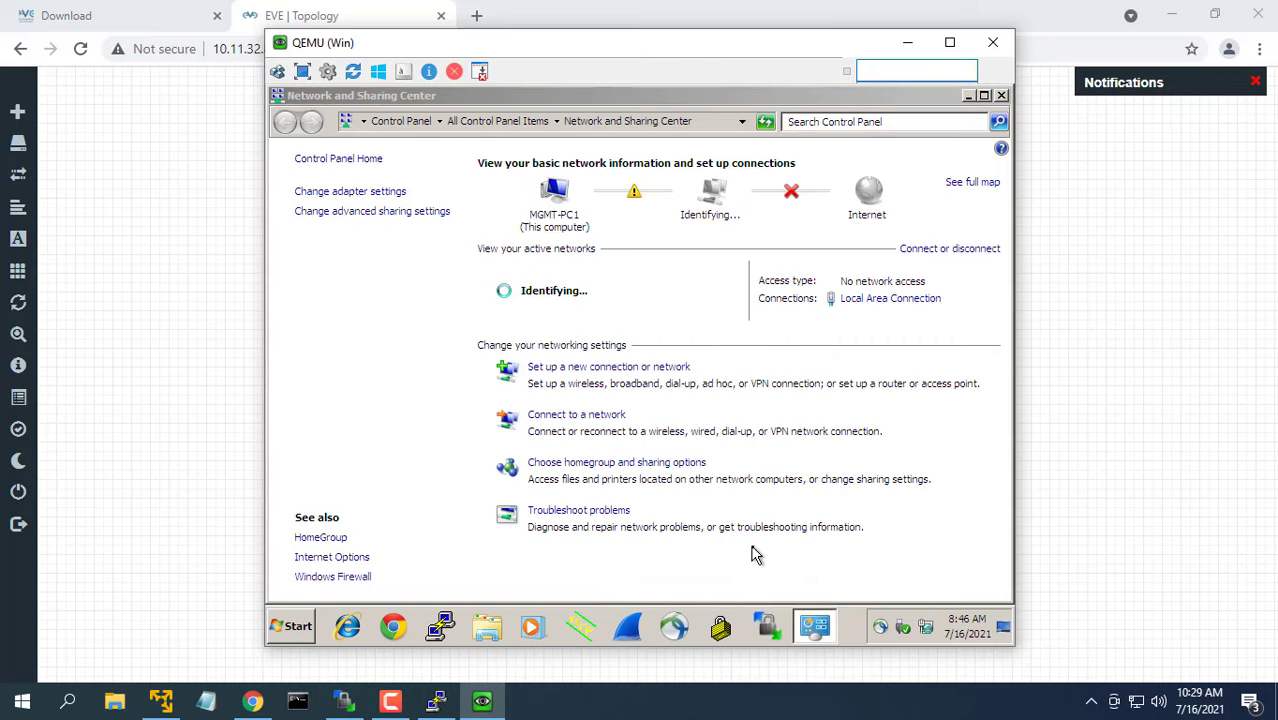
click(536, 434)
click(910, 563)
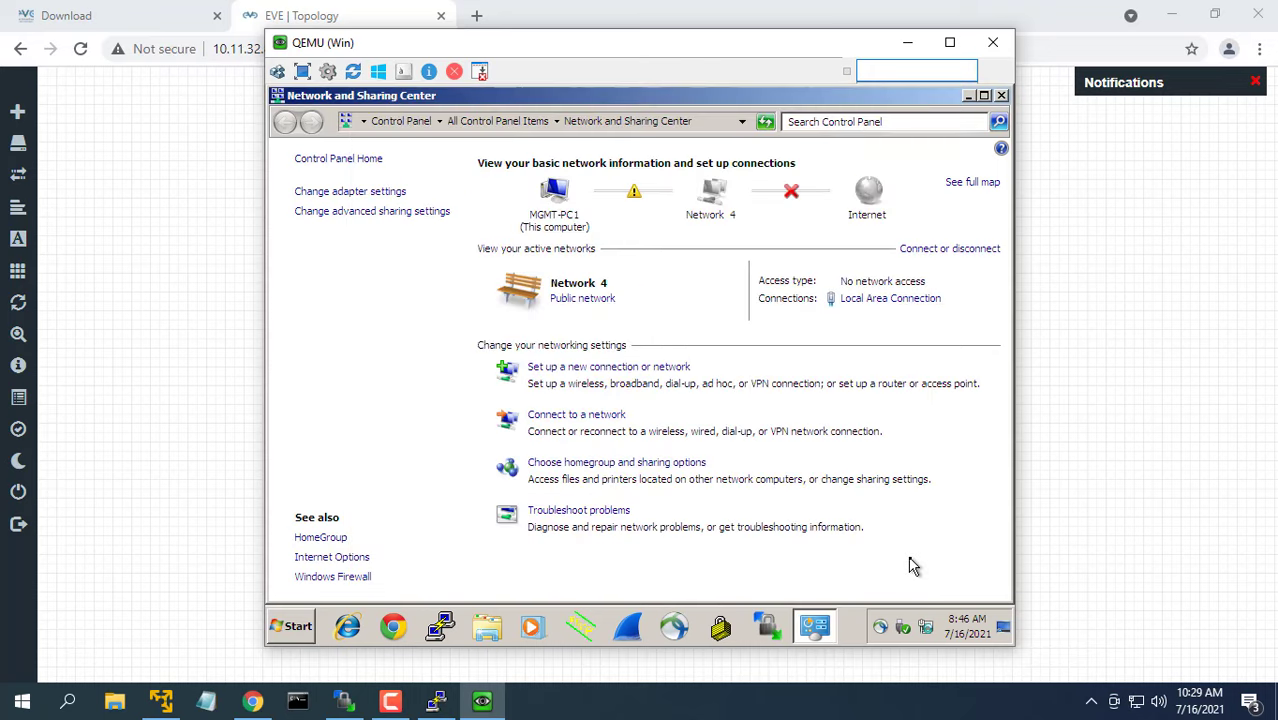
click(1000, 96)
- Open a command prompt and ping the router's LAN address 192.168.1.1
click(298, 627)
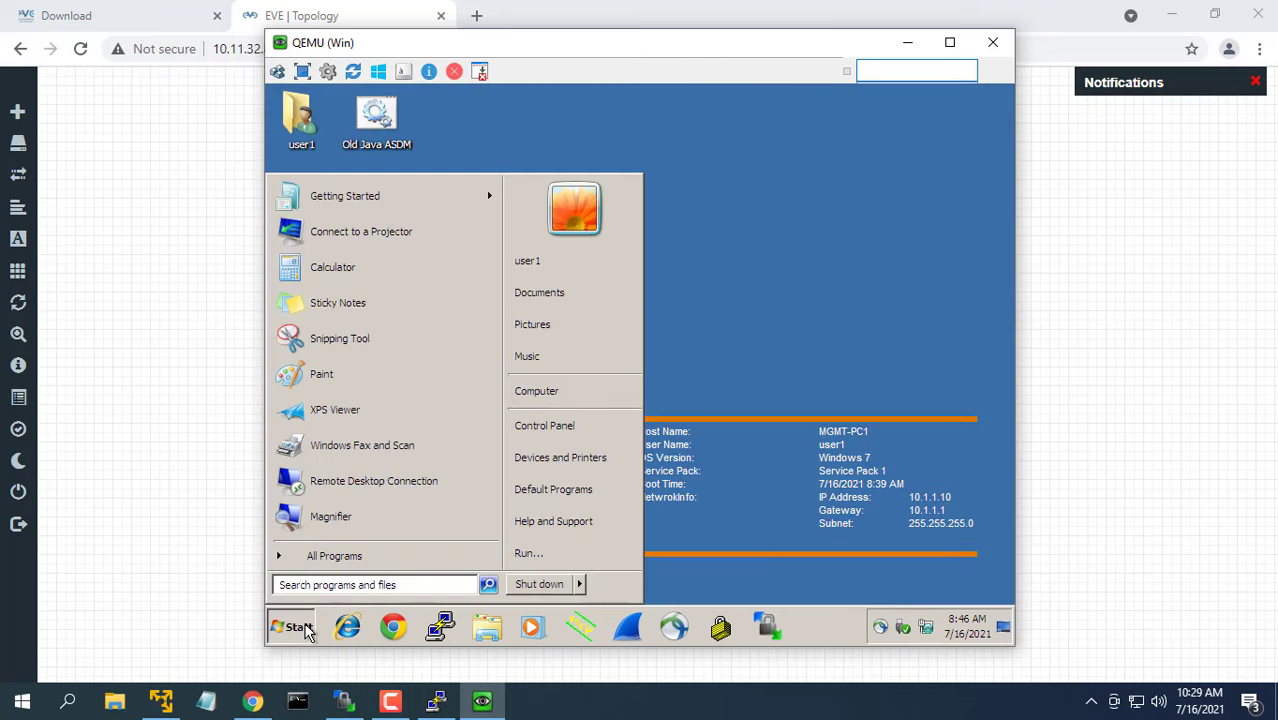
text(cmd)
key(Return)
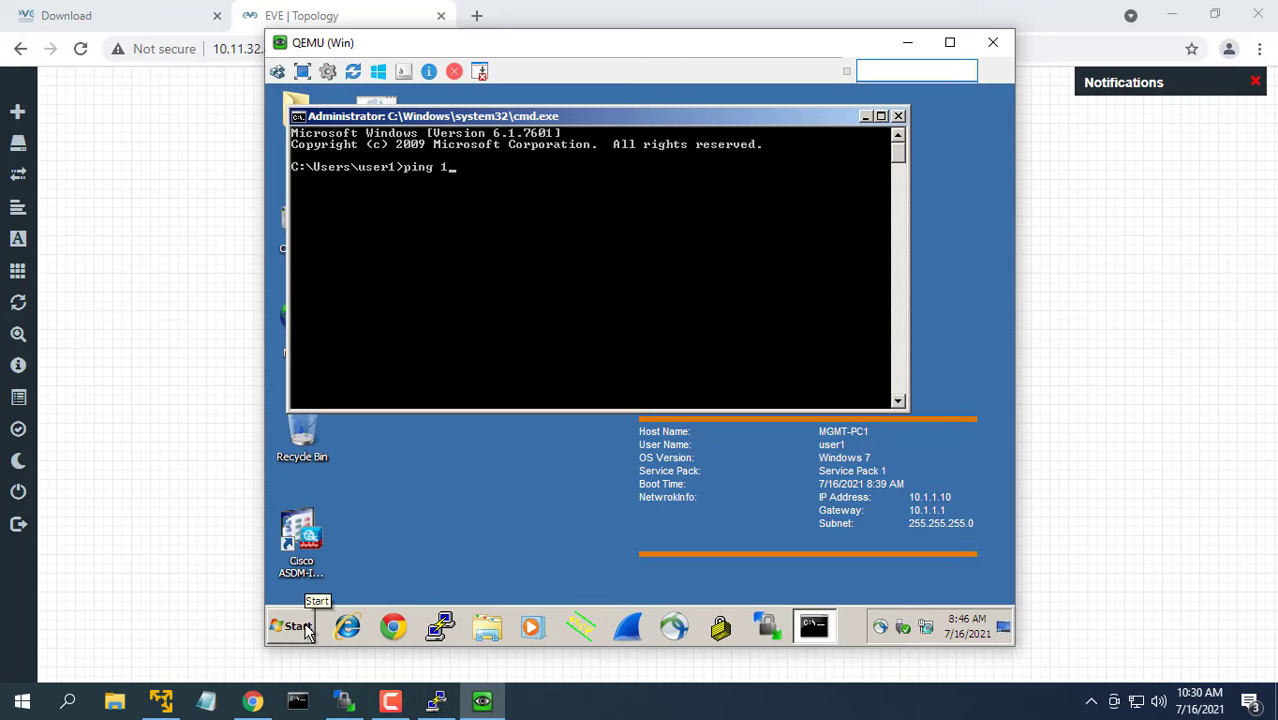
text(ping 192.168.1.1)
key(Return)
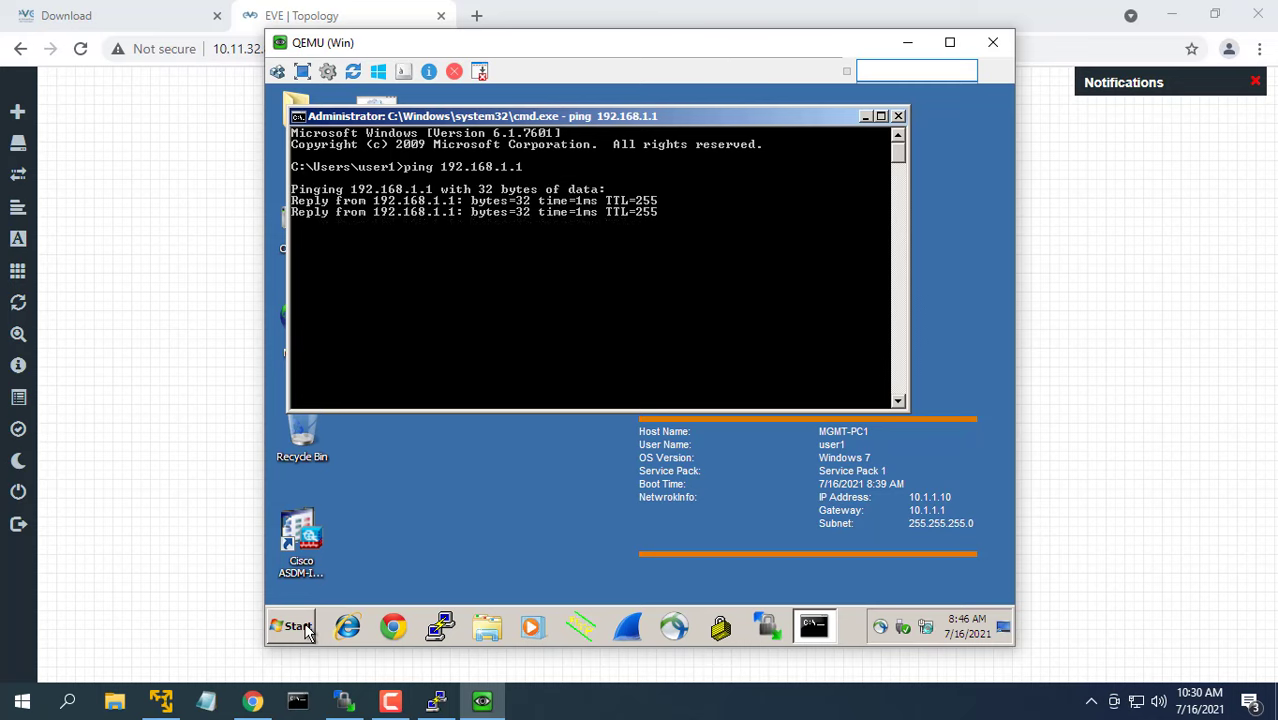
key(ctrl+c)
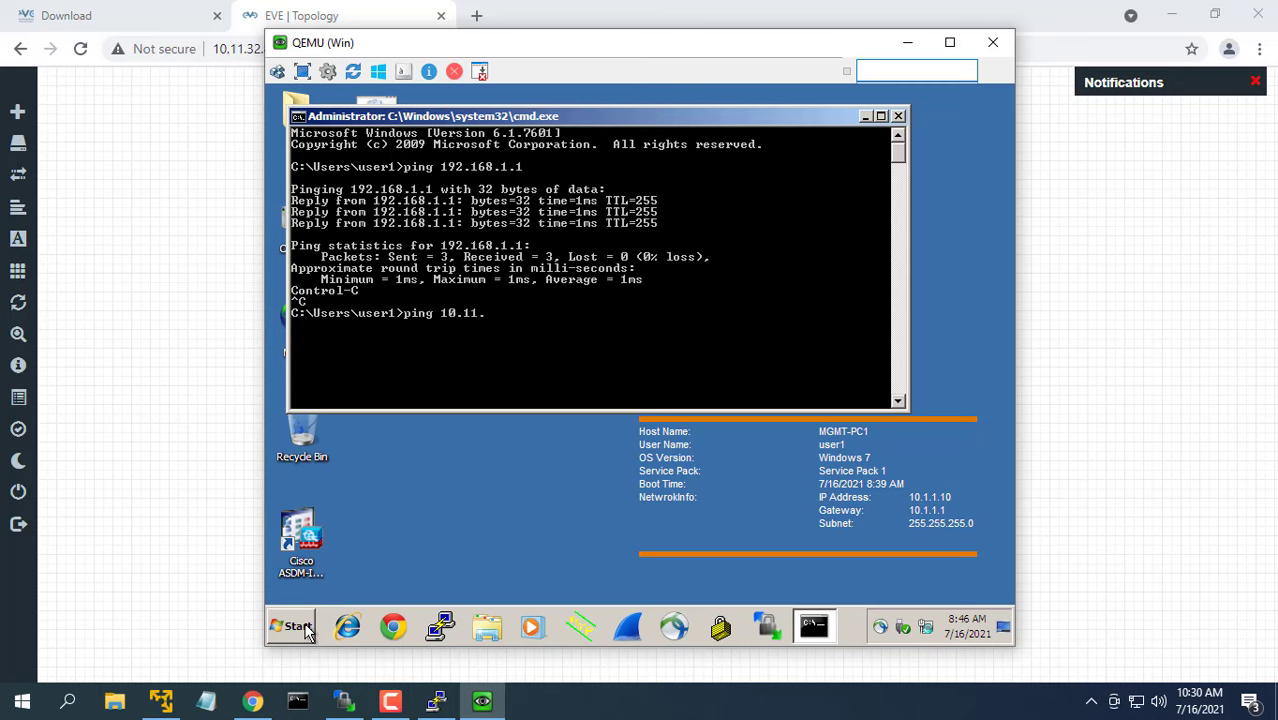
- Ping 10.11.32.119, which replies, and 10.11.32.140, which times out
text(ping 10.11.32.119)
key(Return)
key(ctrl+c)
key(Up)
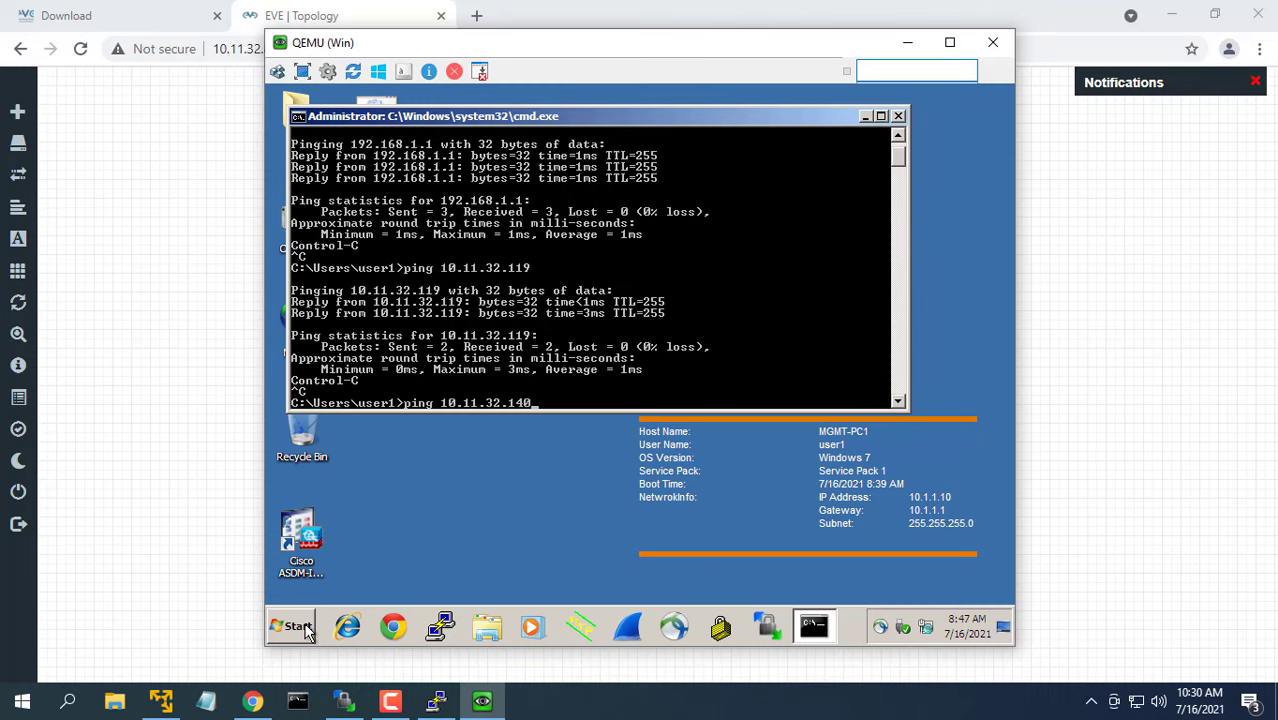
key(Return)
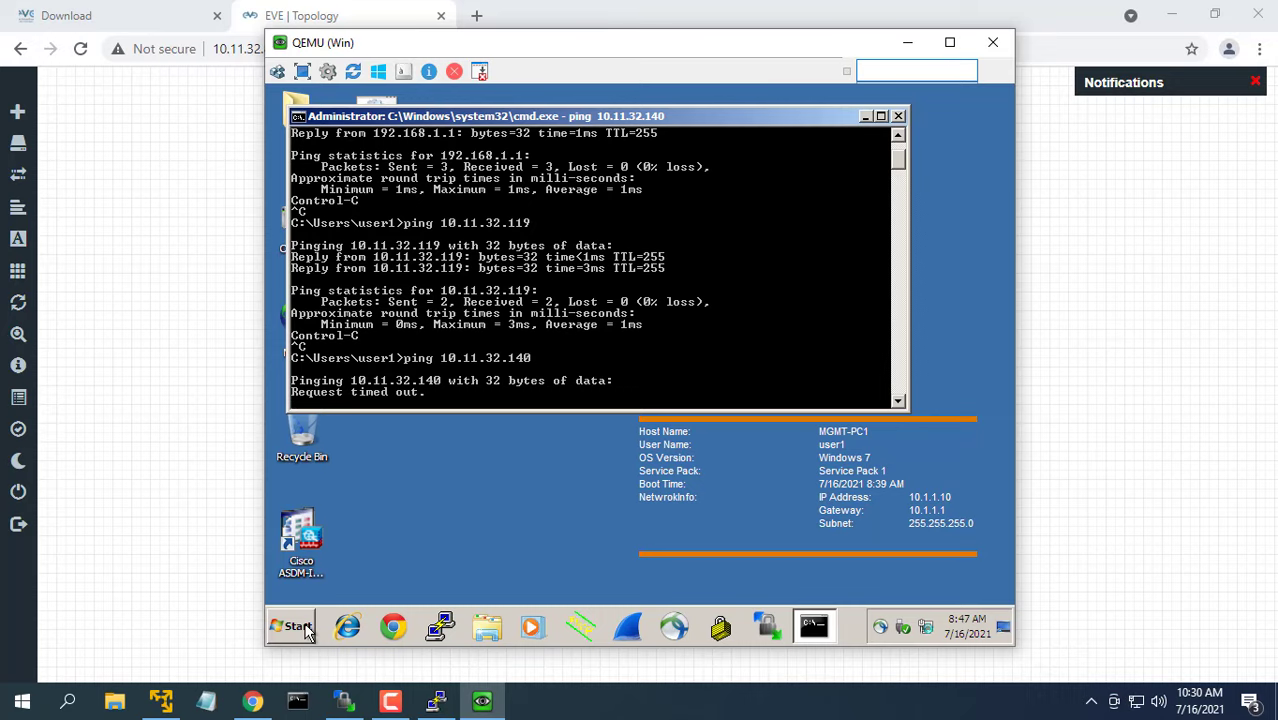
key(ctrl+c)
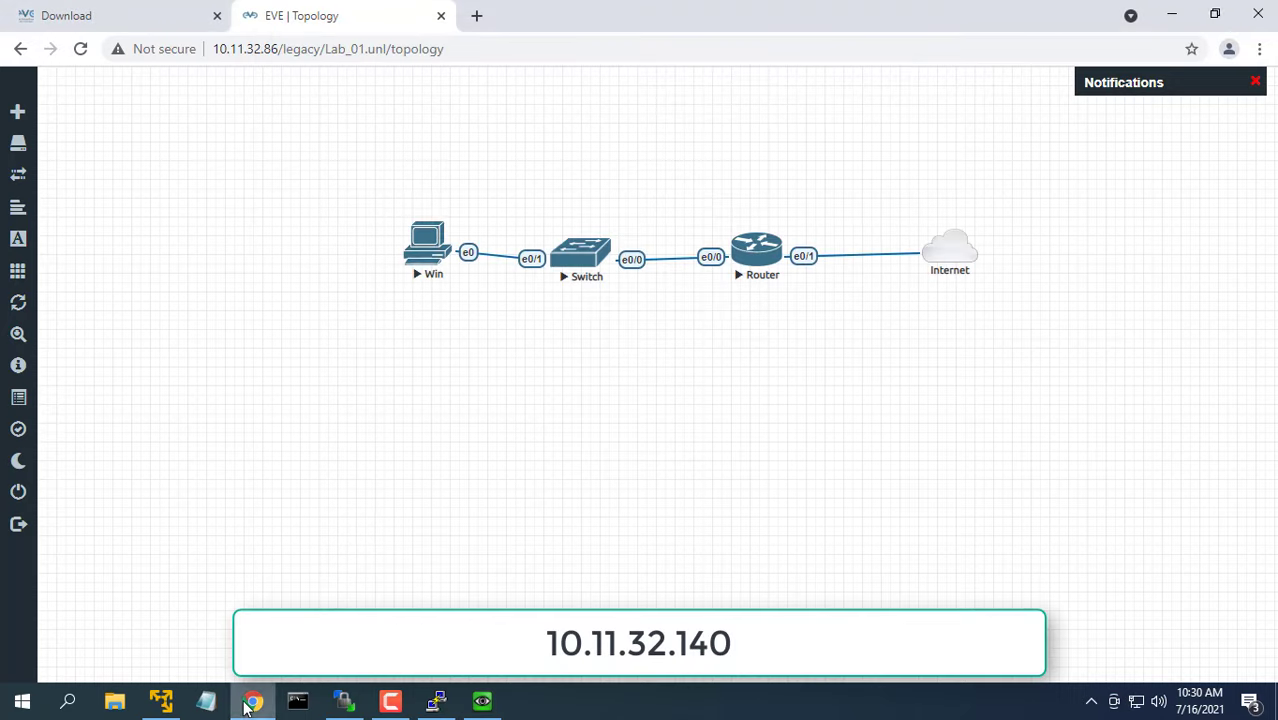
- Log in to the DrayTek web UI at 10.11.32.140 with the admin account and password
click(476, 15)
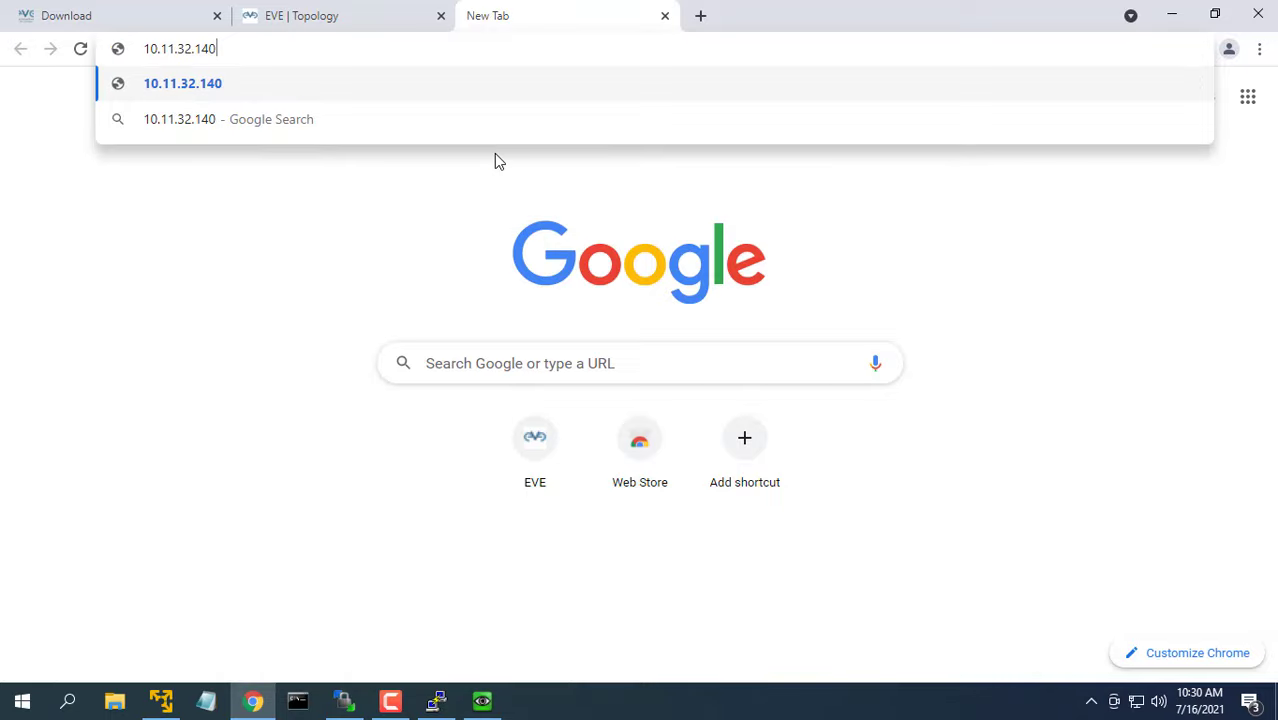
key(Return)
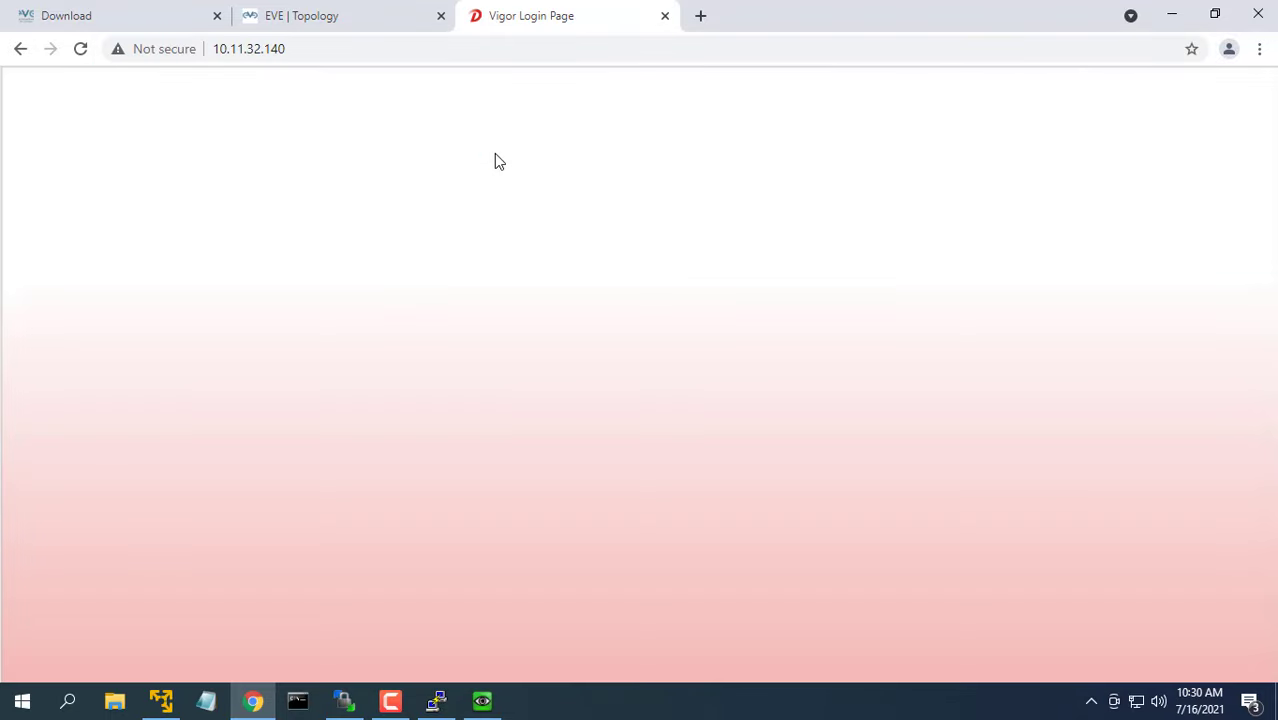
key(Tab)
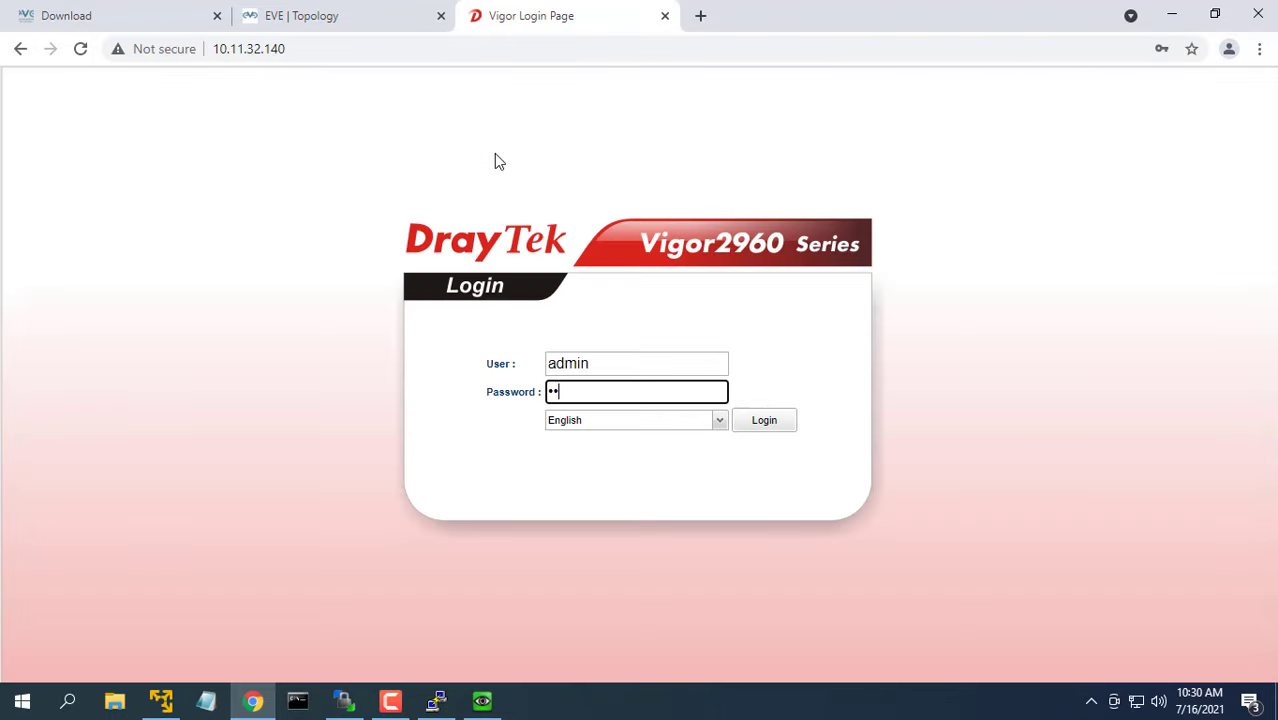
key(Return)
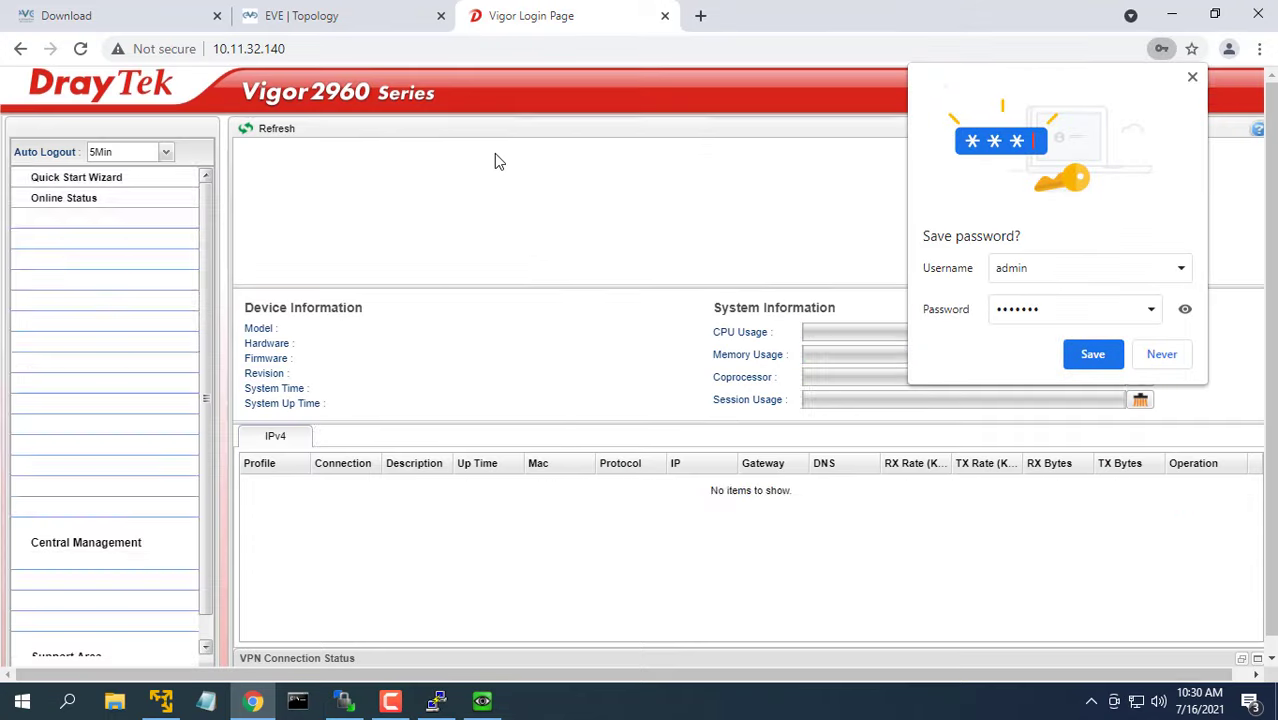
- Decline saving the password and go to Routing > Static Route
click(1161, 354)
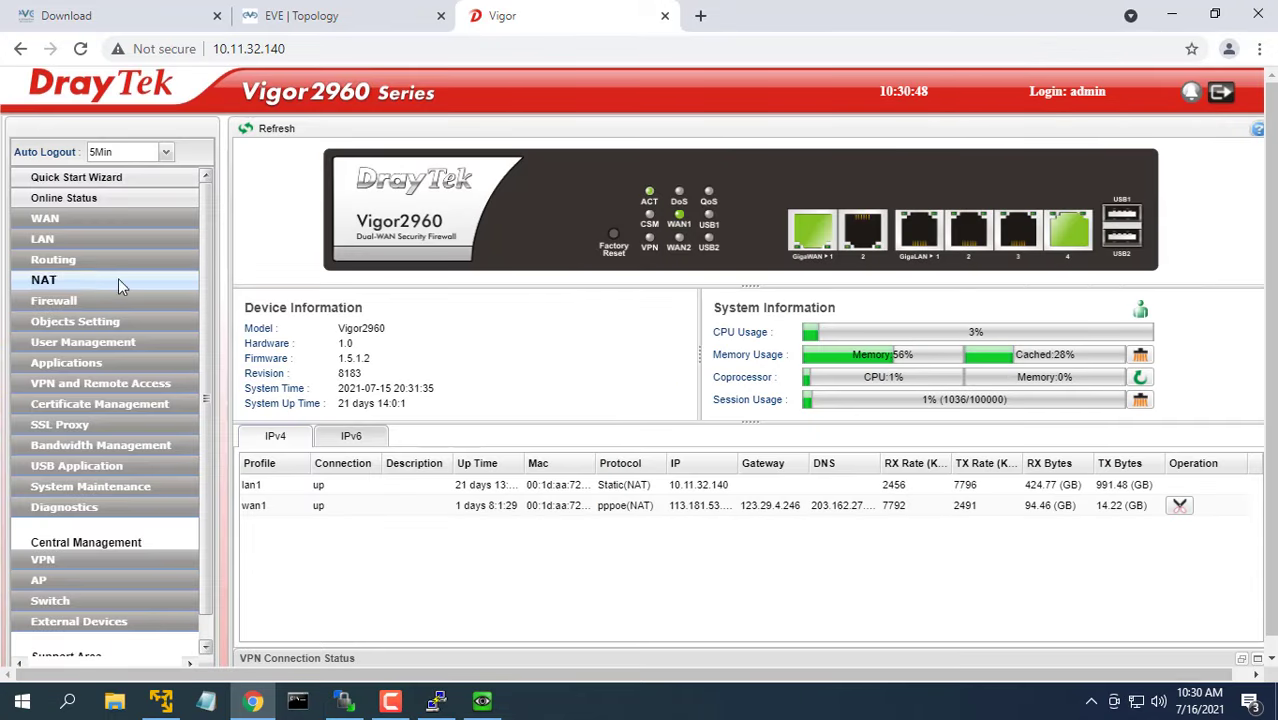
click(76, 262)
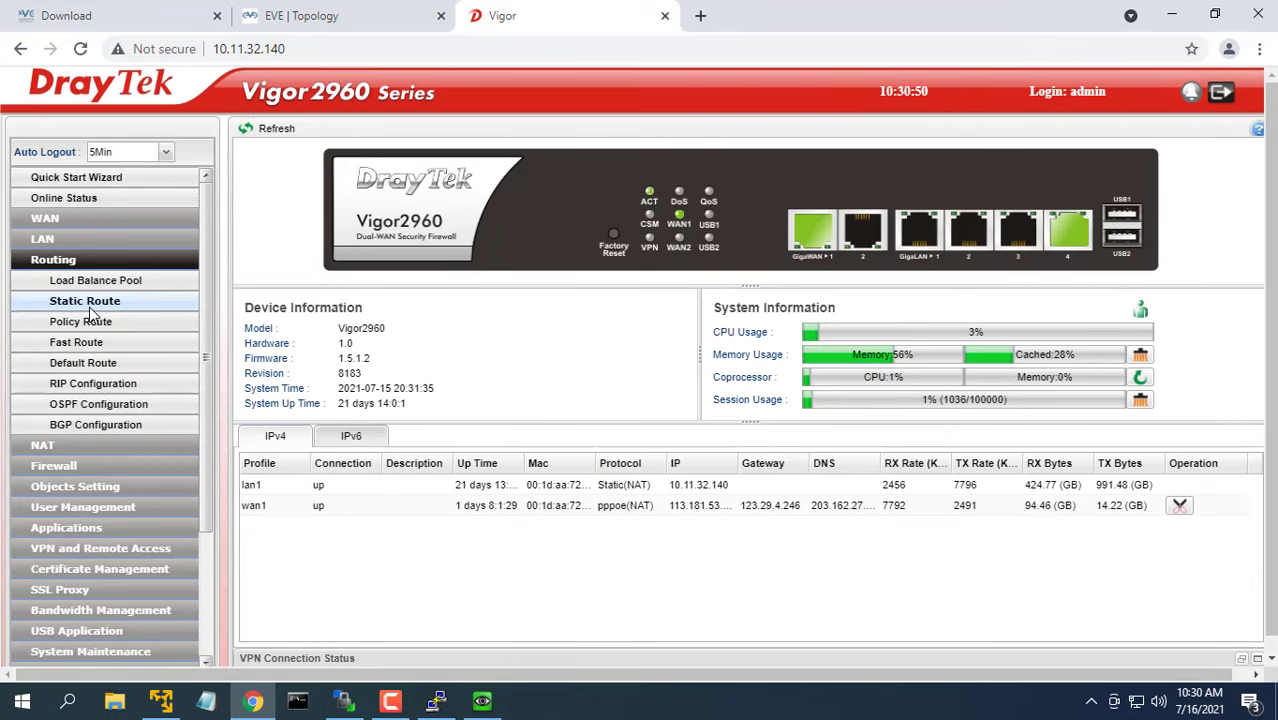
click(90, 303)
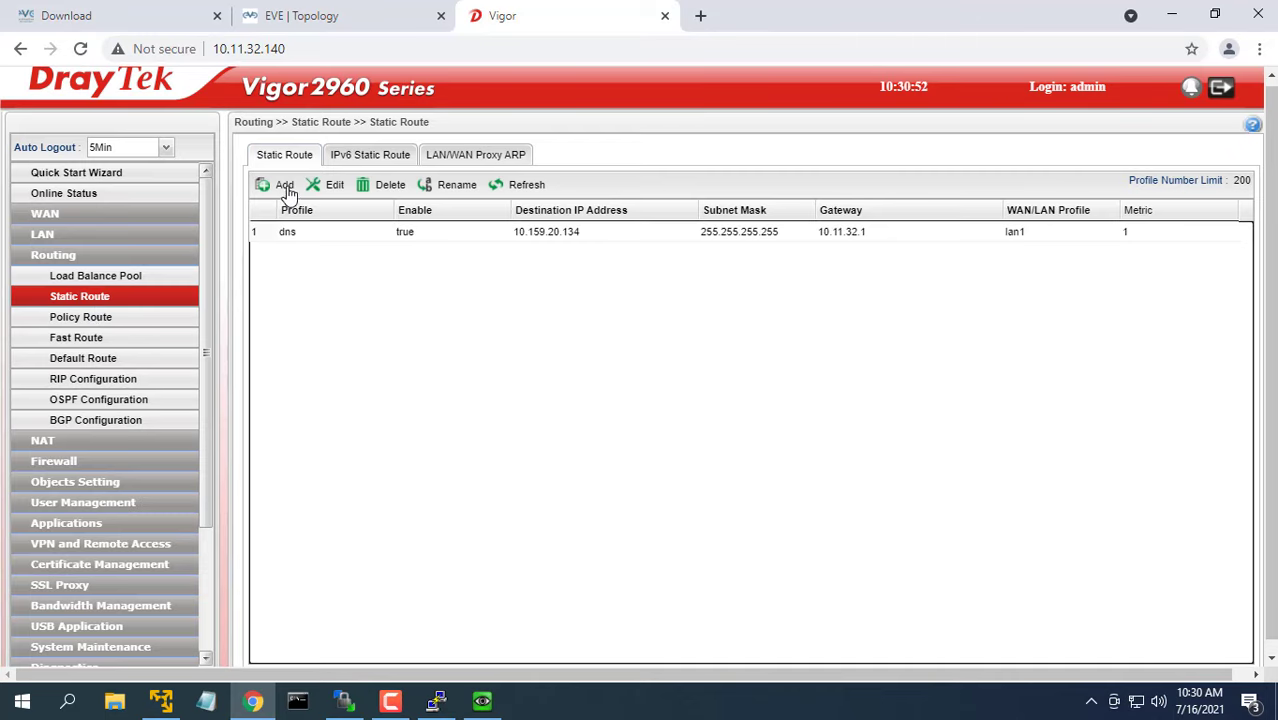
- Add enabled static route 'eve': 192.168.1.0/24 via gateway 10.11.32.119 on lan1
click(285, 186)
click(630, 297)
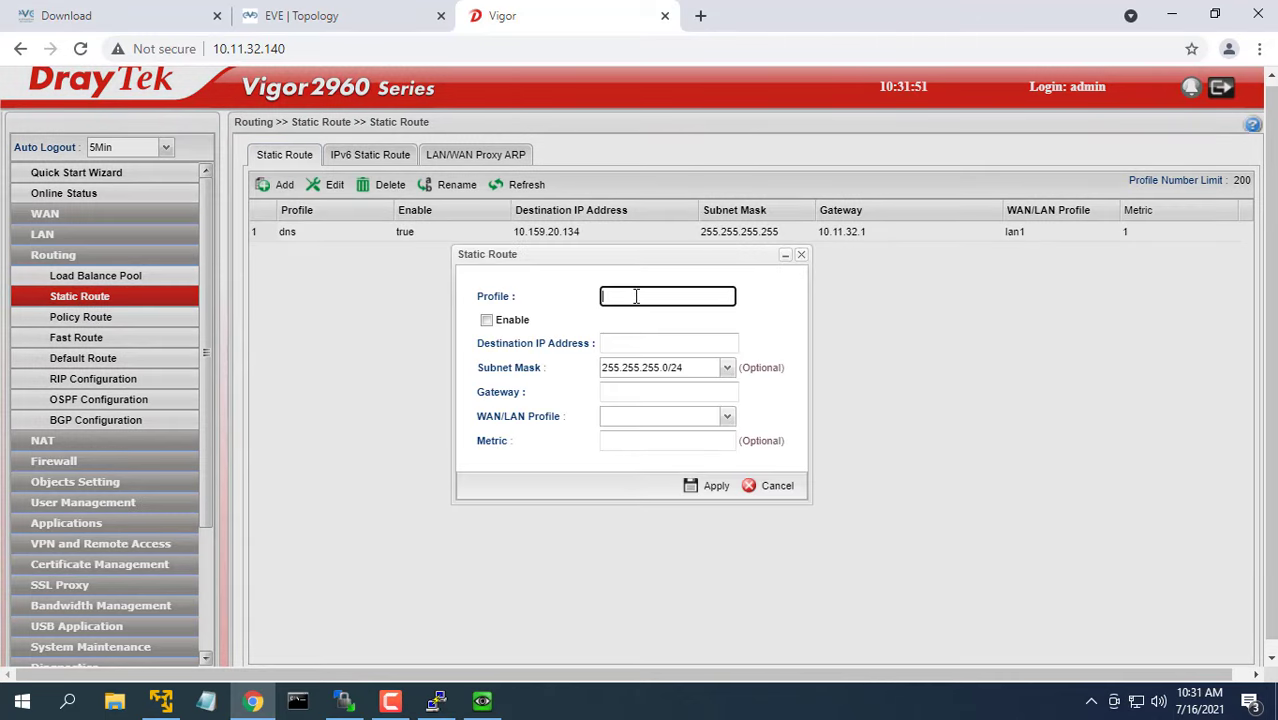
text(eve)
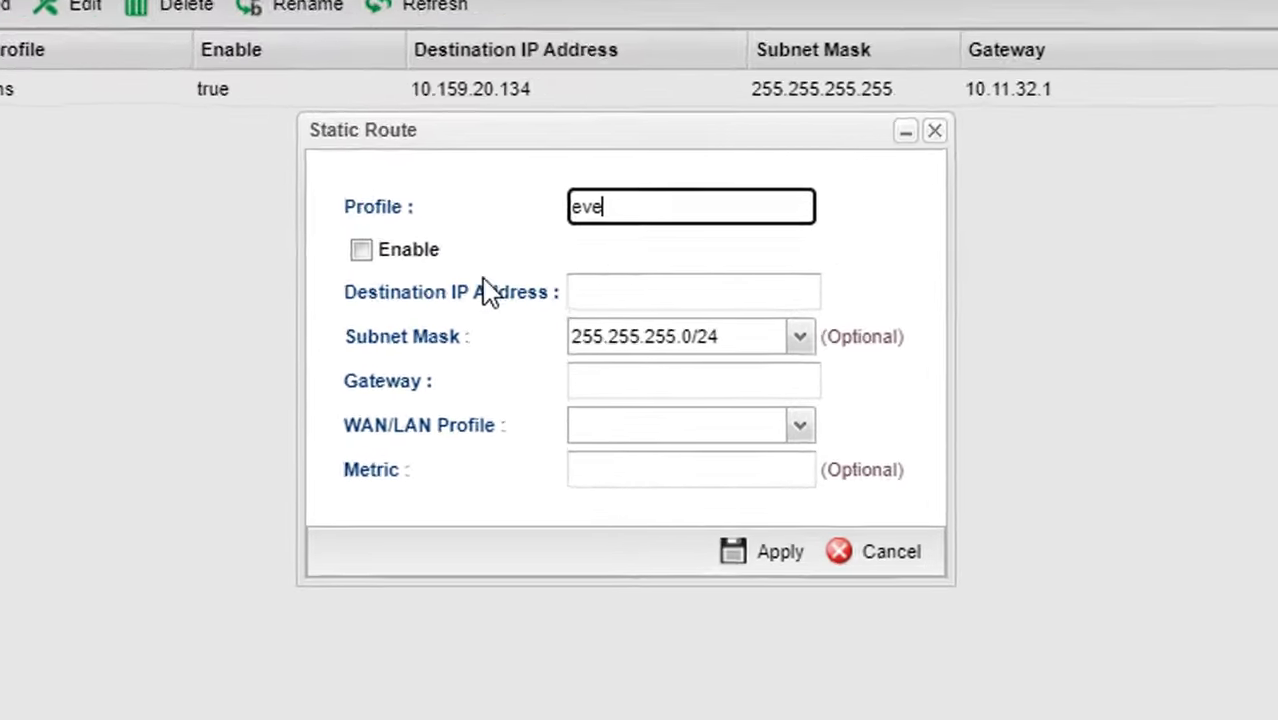
click(445, 252)
click(694, 291)
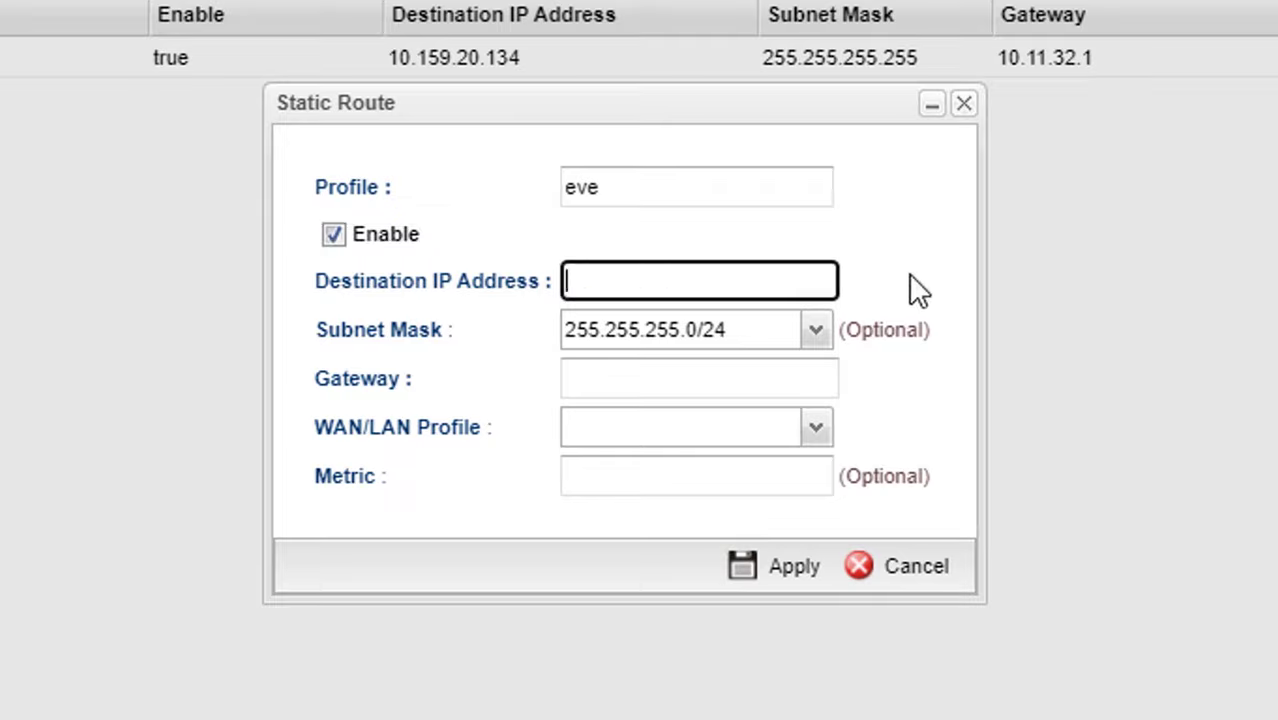
text(192.168.1)
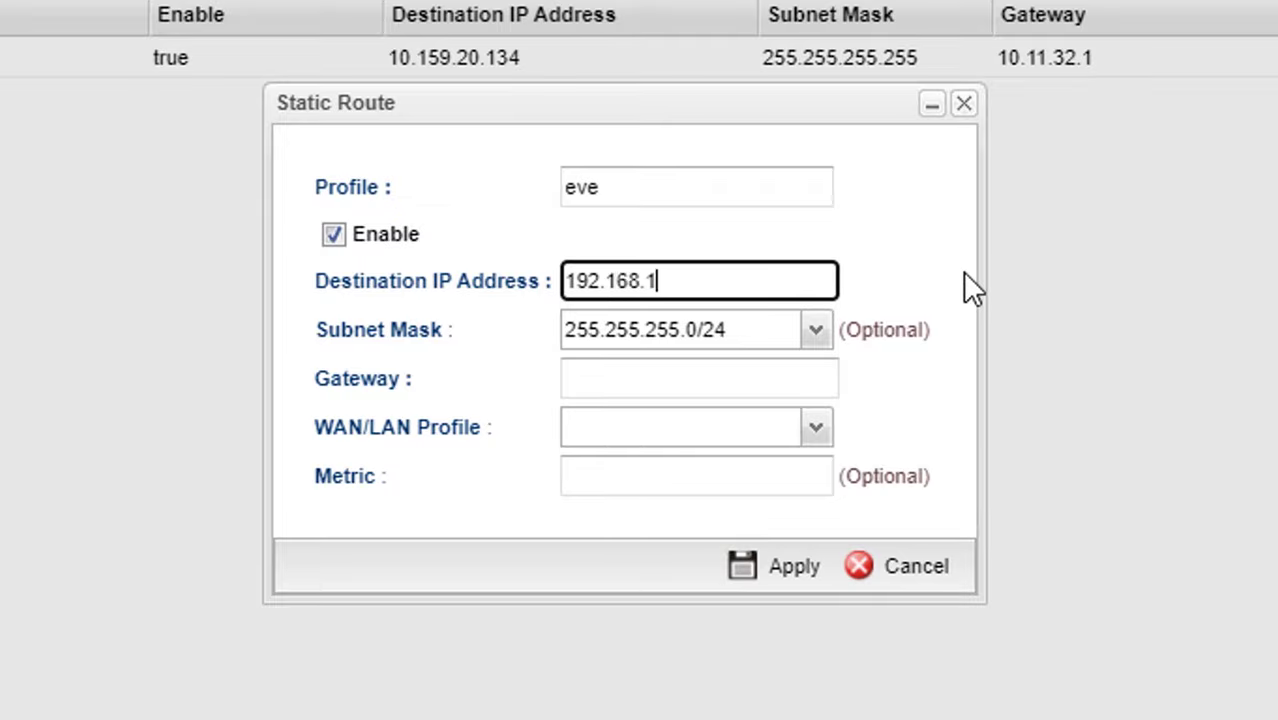
text(.0)
click(755, 380)
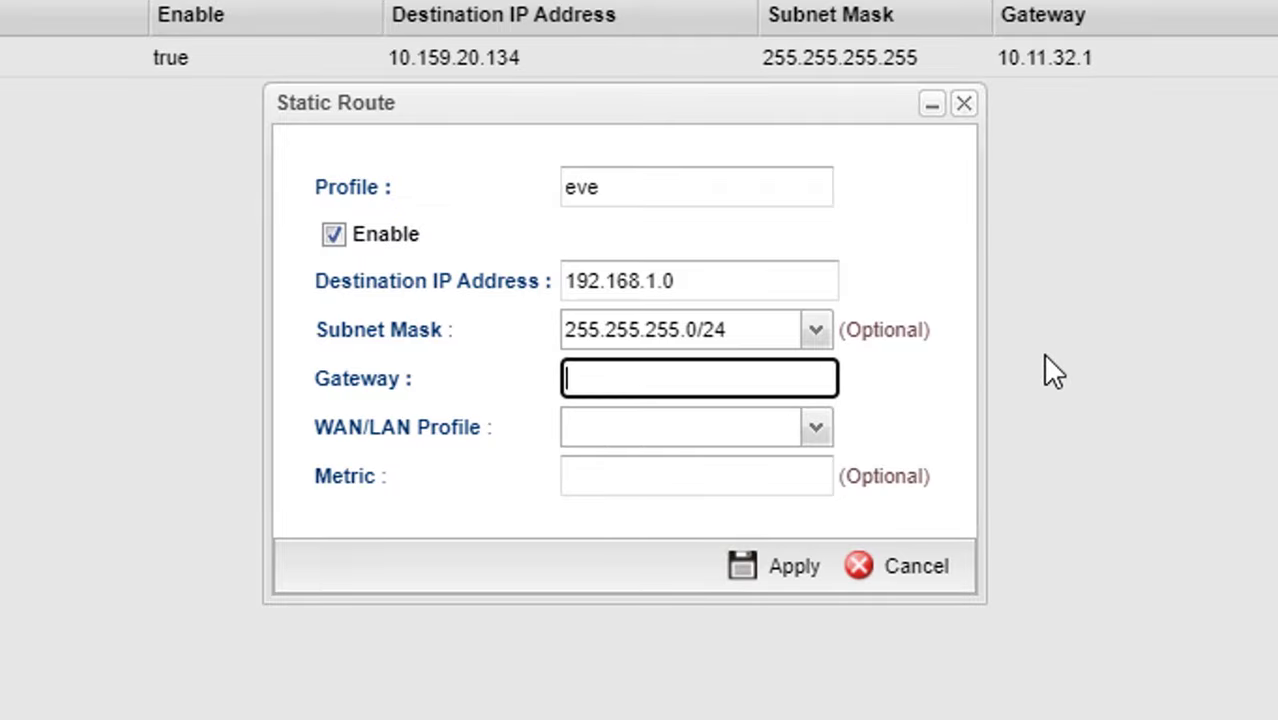
text(10.11.32.119)
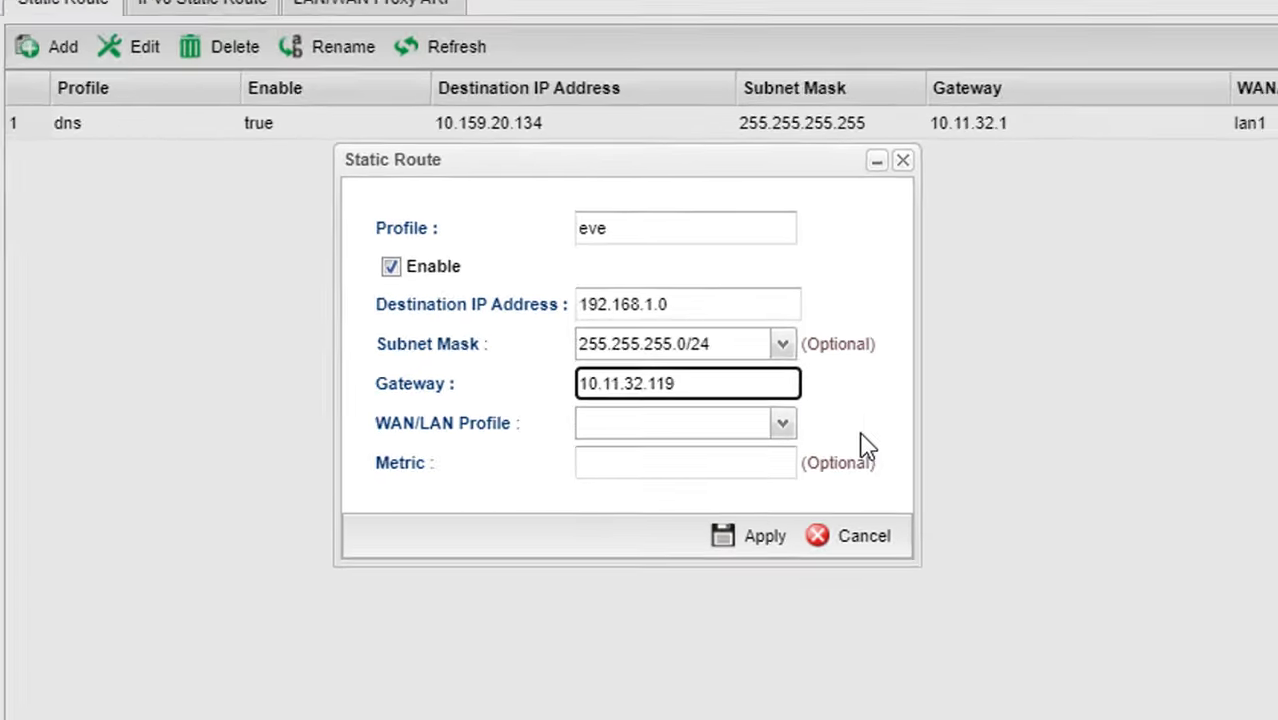
click(724, 423)
click(720, 455)
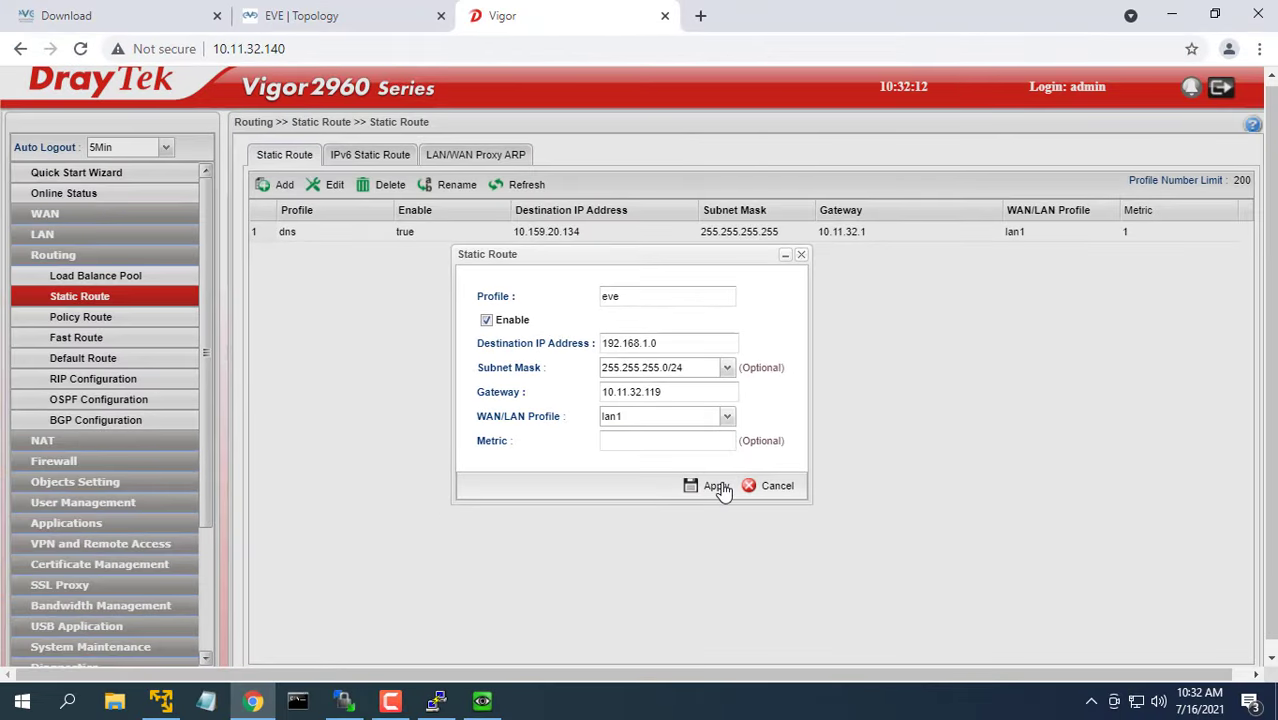
click(718, 487)
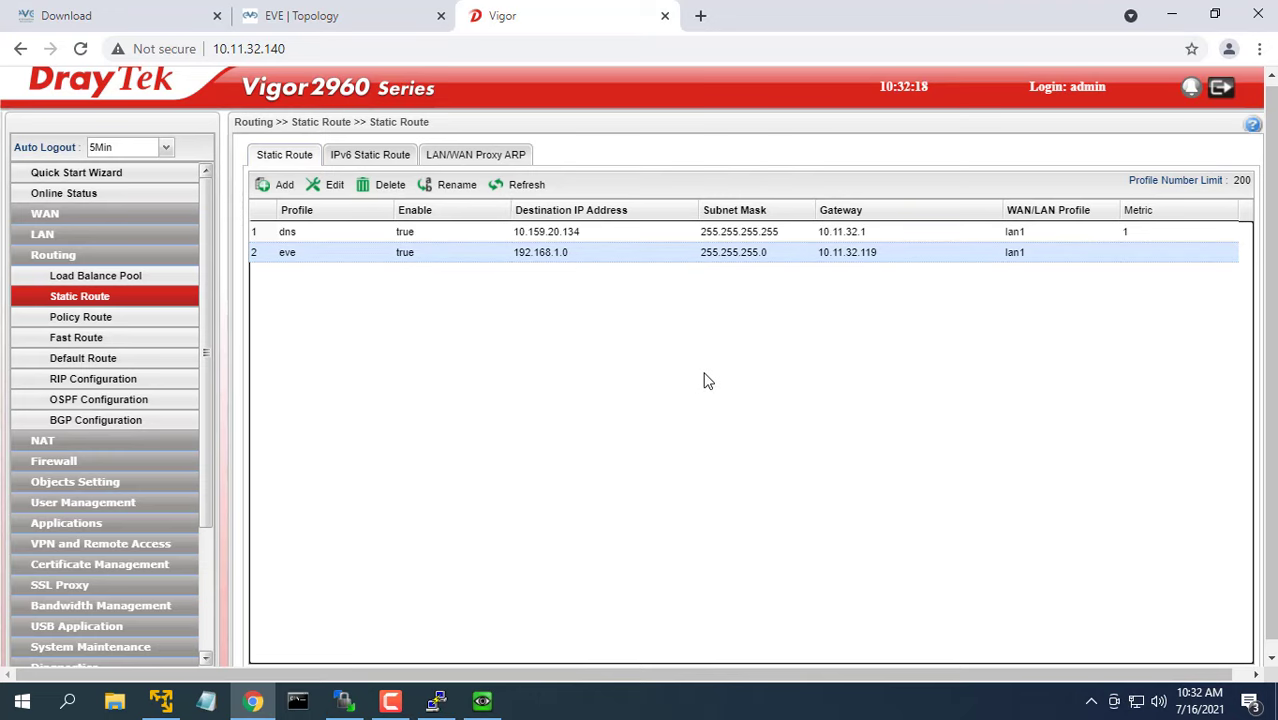
- Rerun the ping to 10.11.32.140 on the Win PC, now getting replies
click(1171, 15)
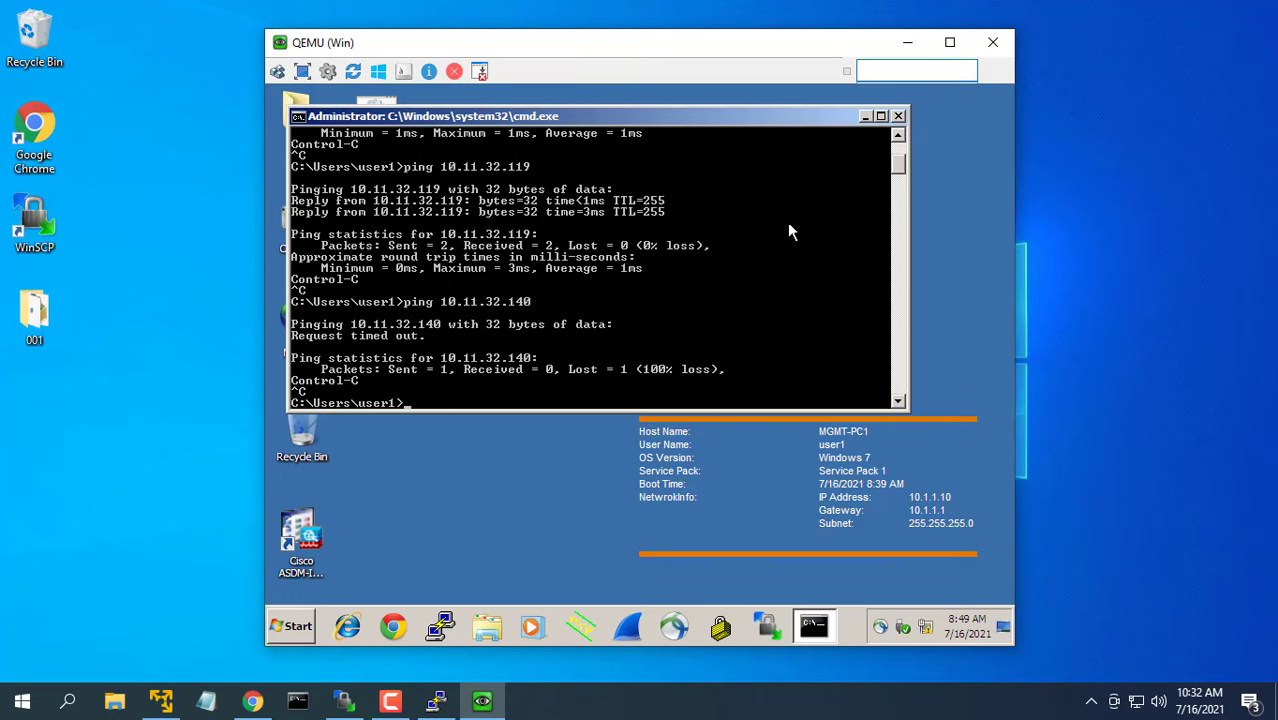
key(Up)
key(Return)
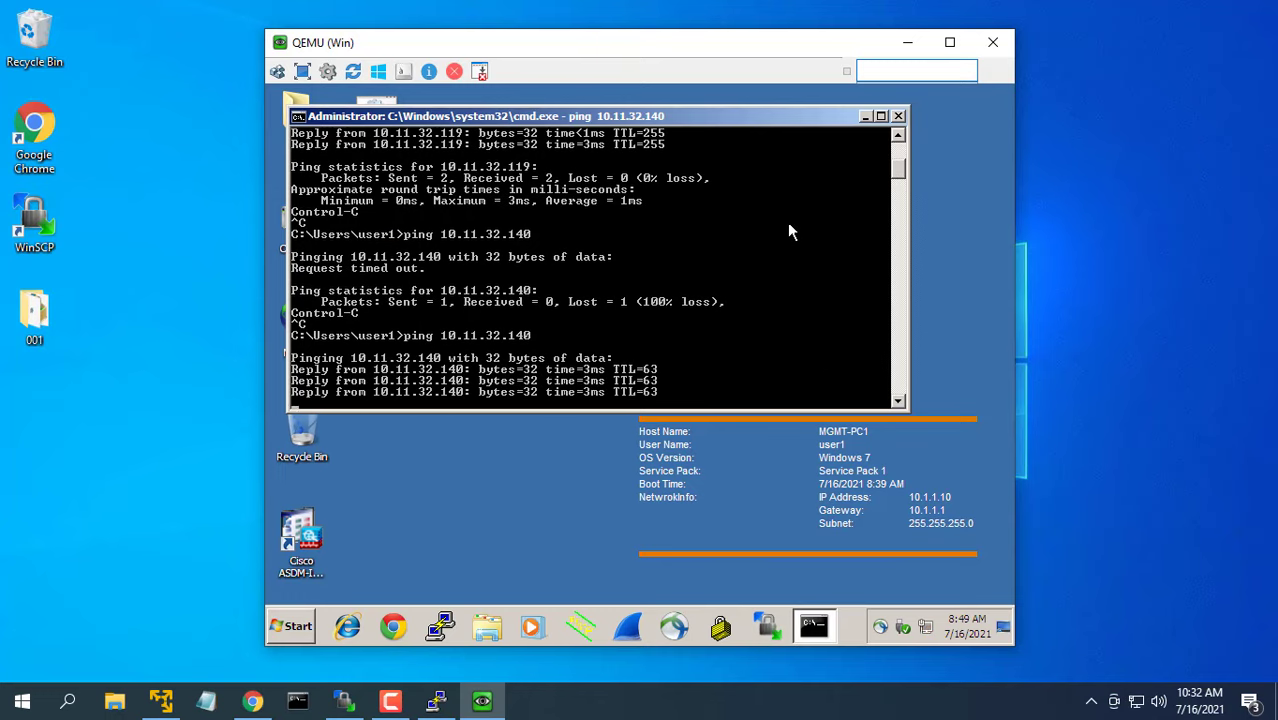
key(ctrl+c)
- Launch Chrome in the VM and enter google.com in the address bar
click(865, 116)
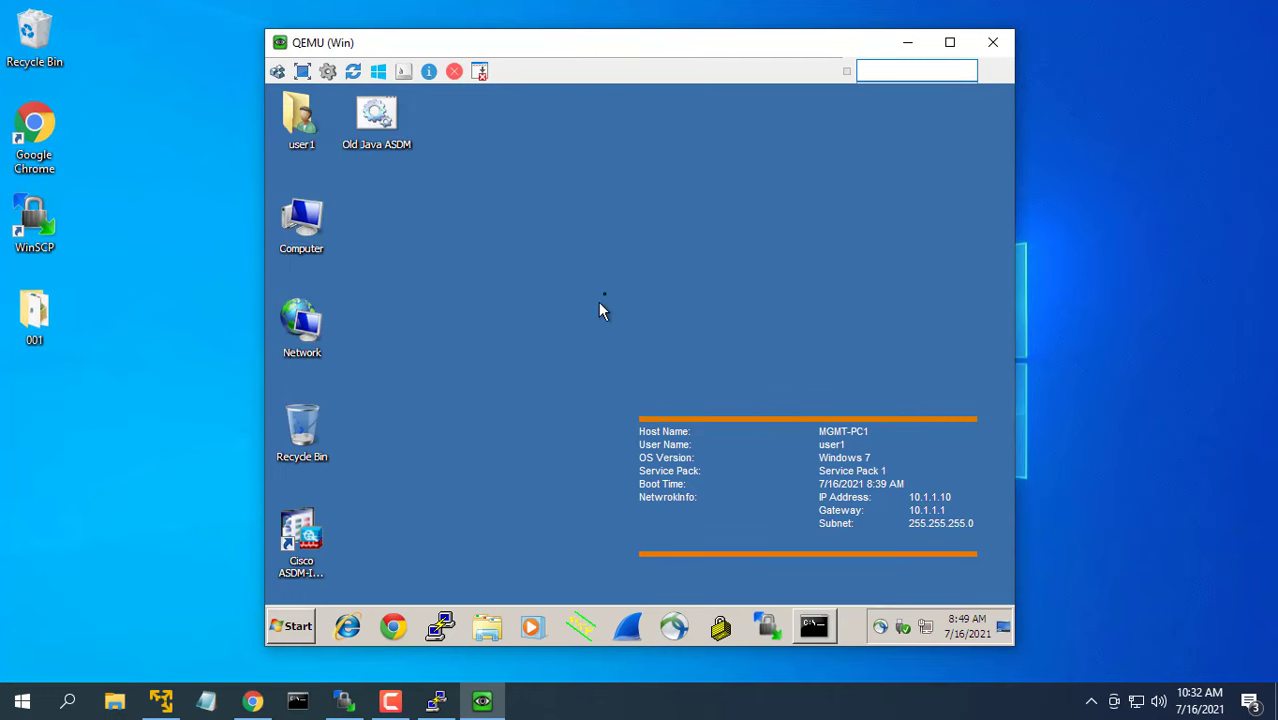
click(393, 626)
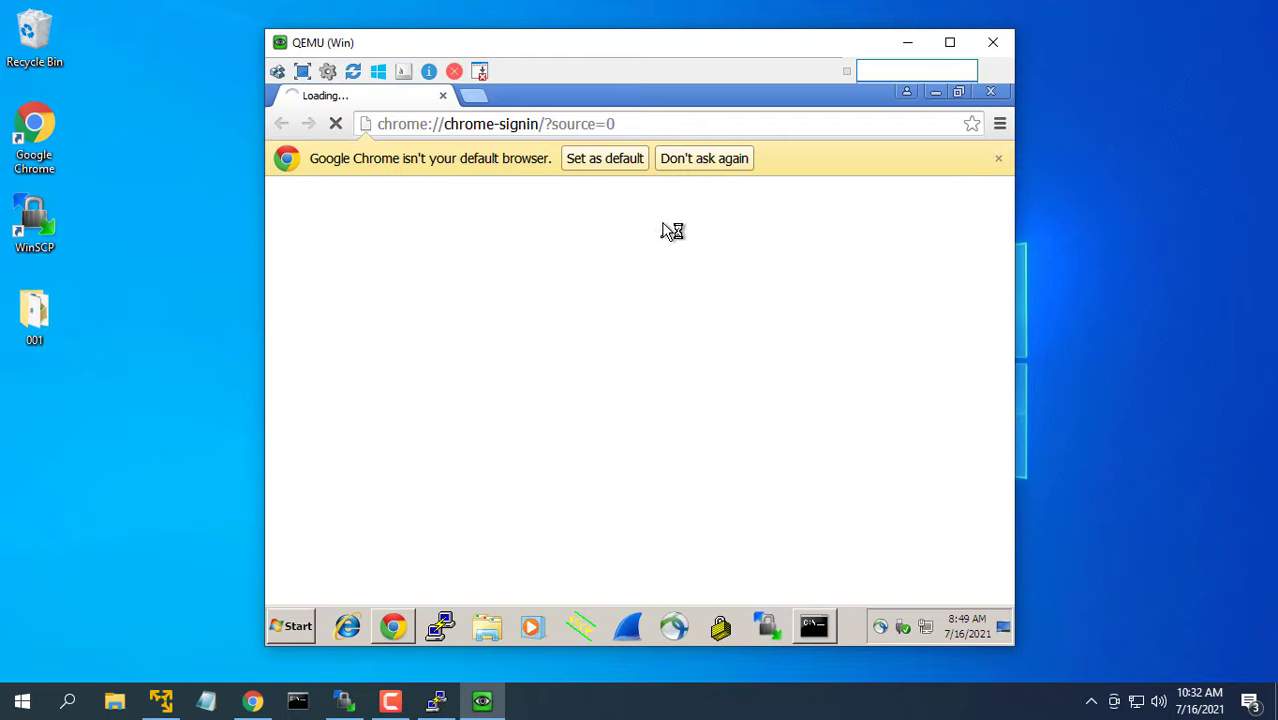
click(690, 158)
click(684, 124)
text(go)
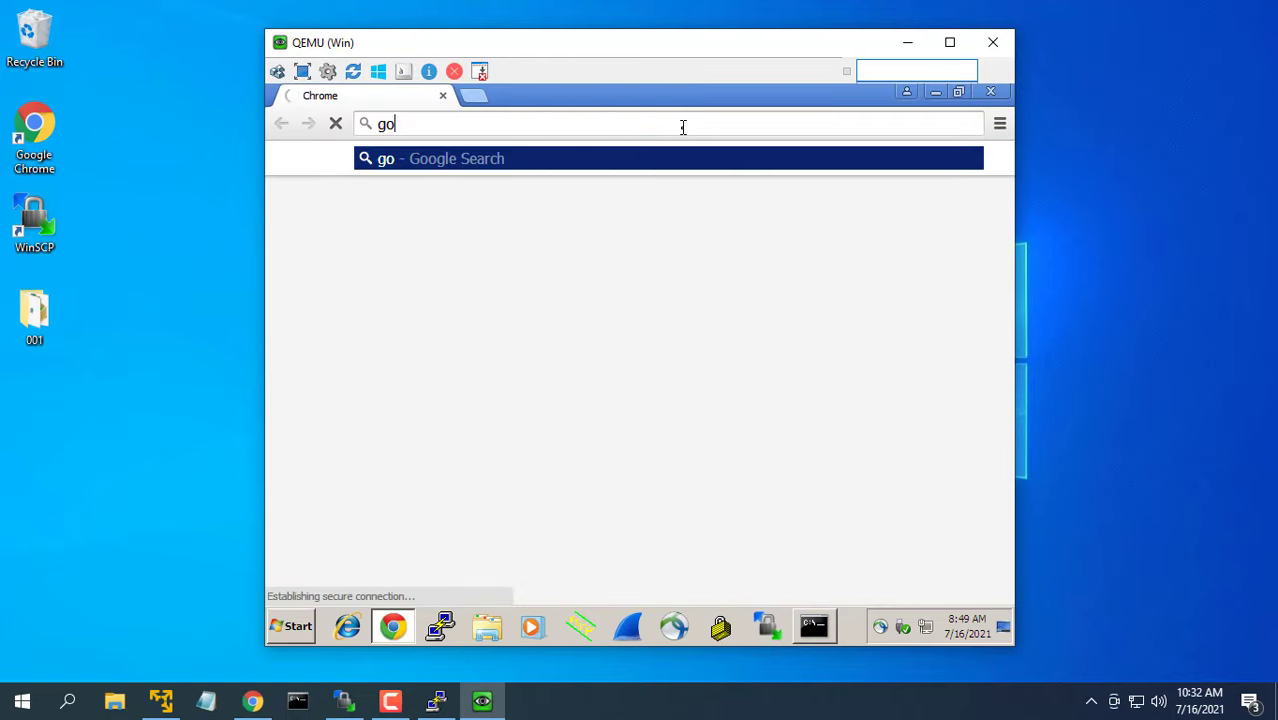
text(ogle.com/#spf=1626450566000)
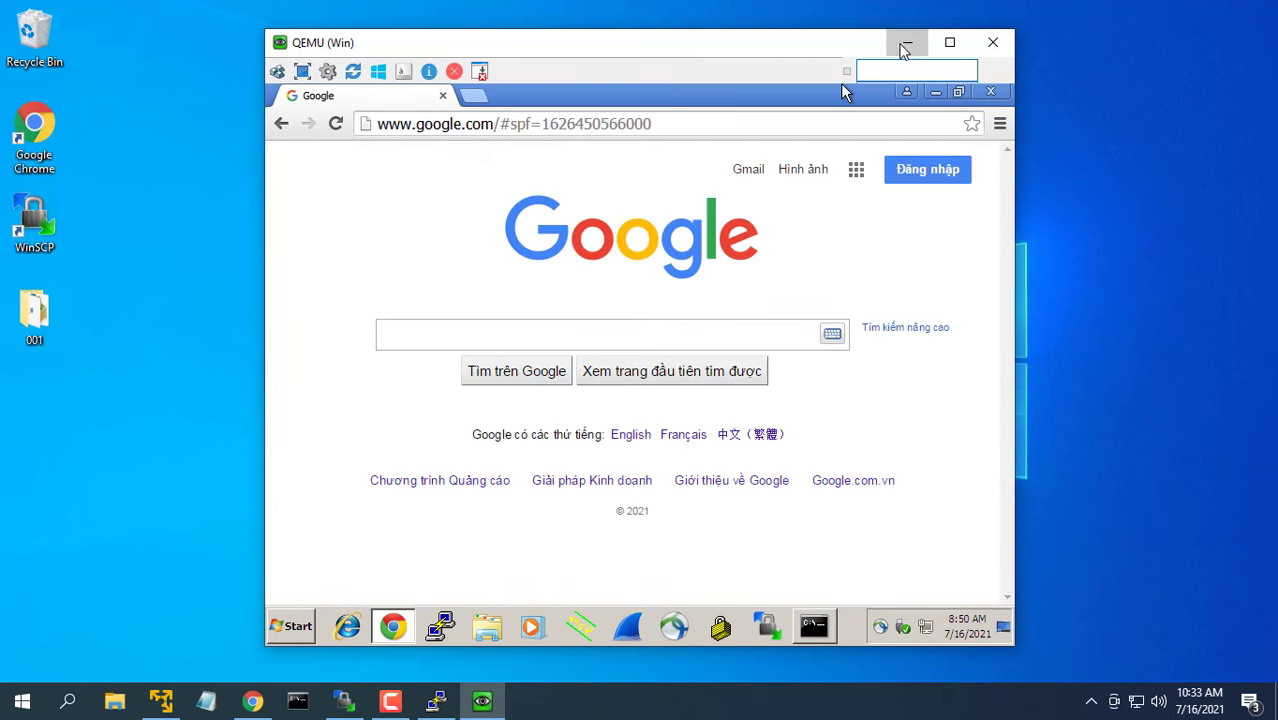
- Ping 8.8.8.8 from the Router console
click(907, 42)
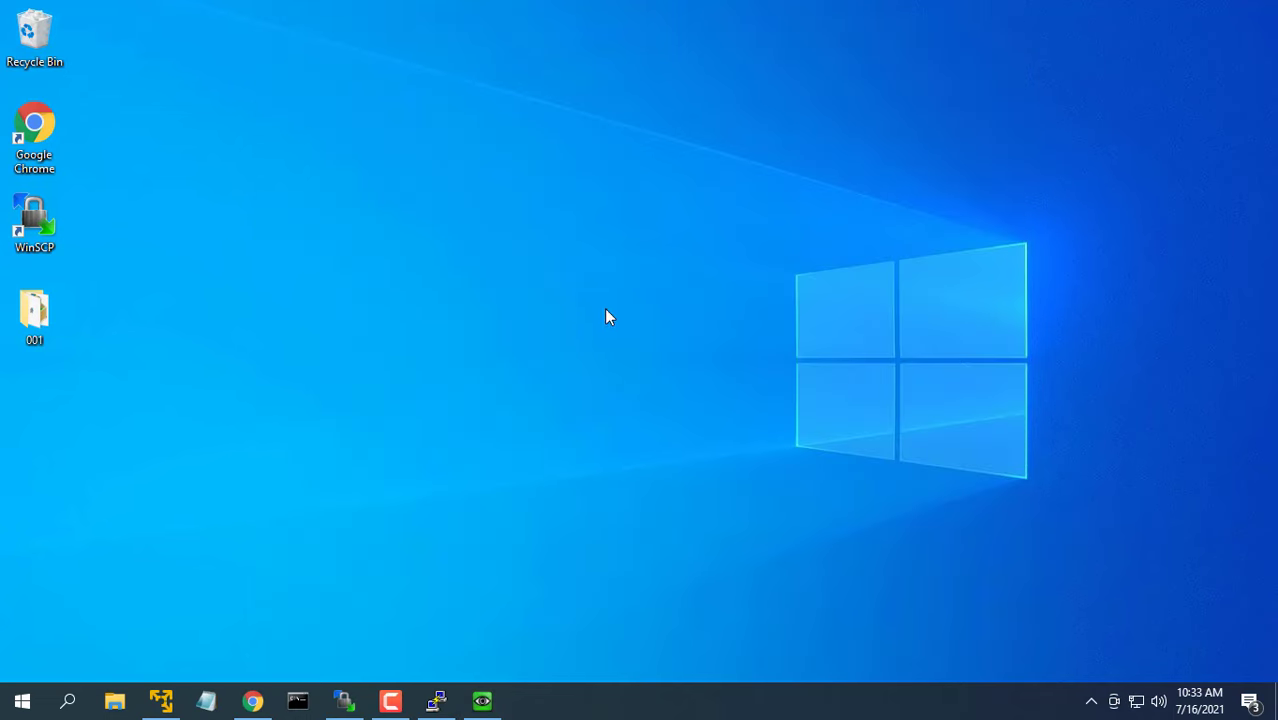
click(436, 700)
key(Return)
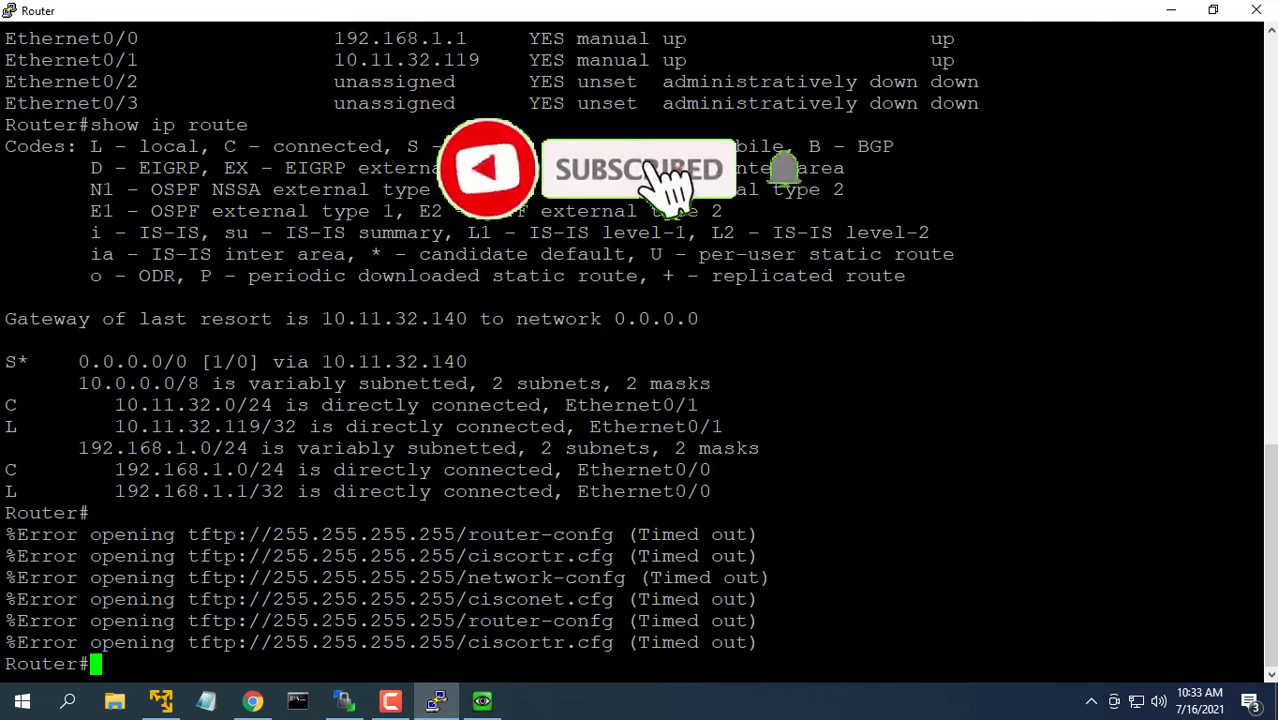
text(ping )
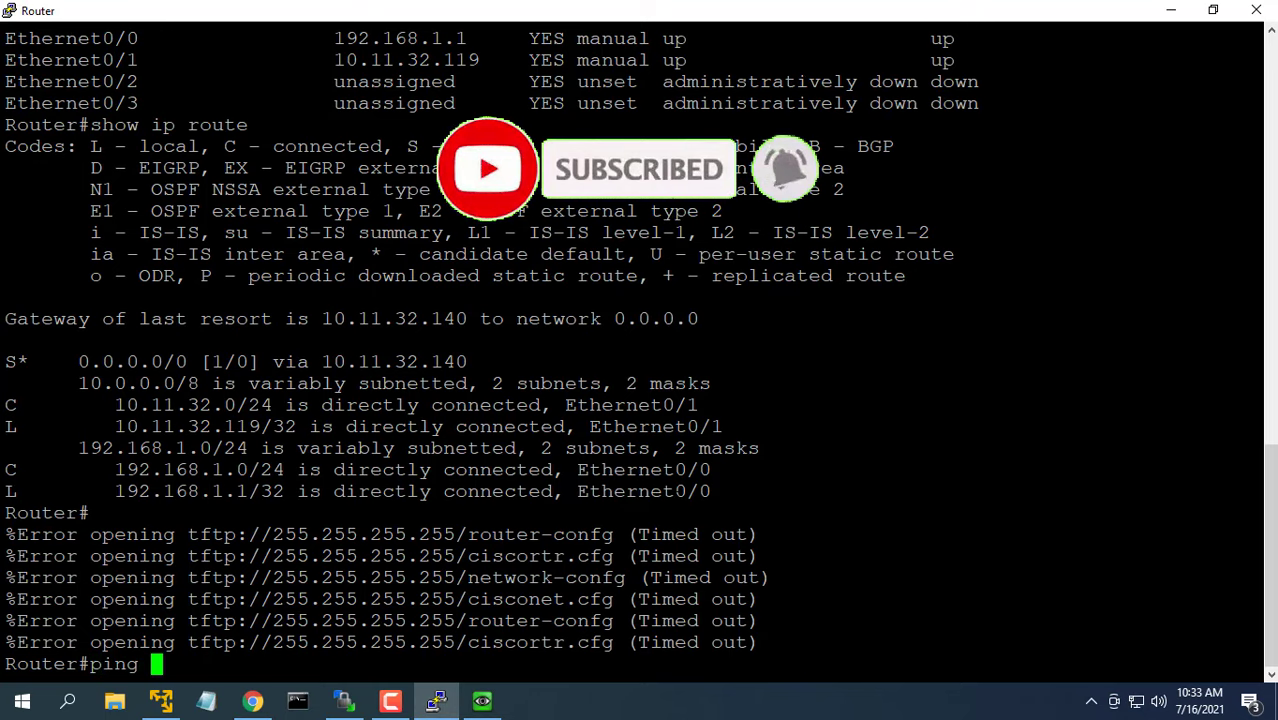
text(8.8.8.8)
key(Return)
- Show the running config, highlighting the 192.168.1.1 and 10.11.32.119 addresses and default route
text(sho)
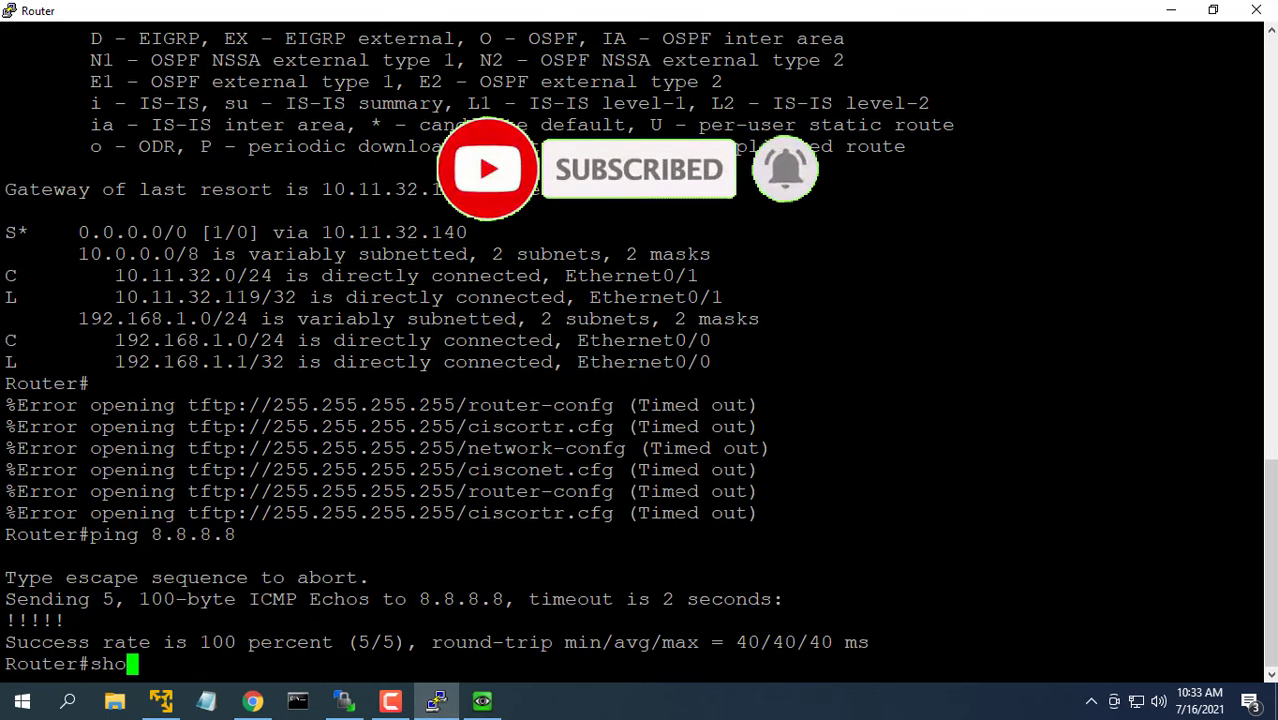
text(w run)
key(Return)
key(Return)
key(Return)
key(Return)
key(Return)
key(Return)
key(Return)
key(Return)
key(Return)
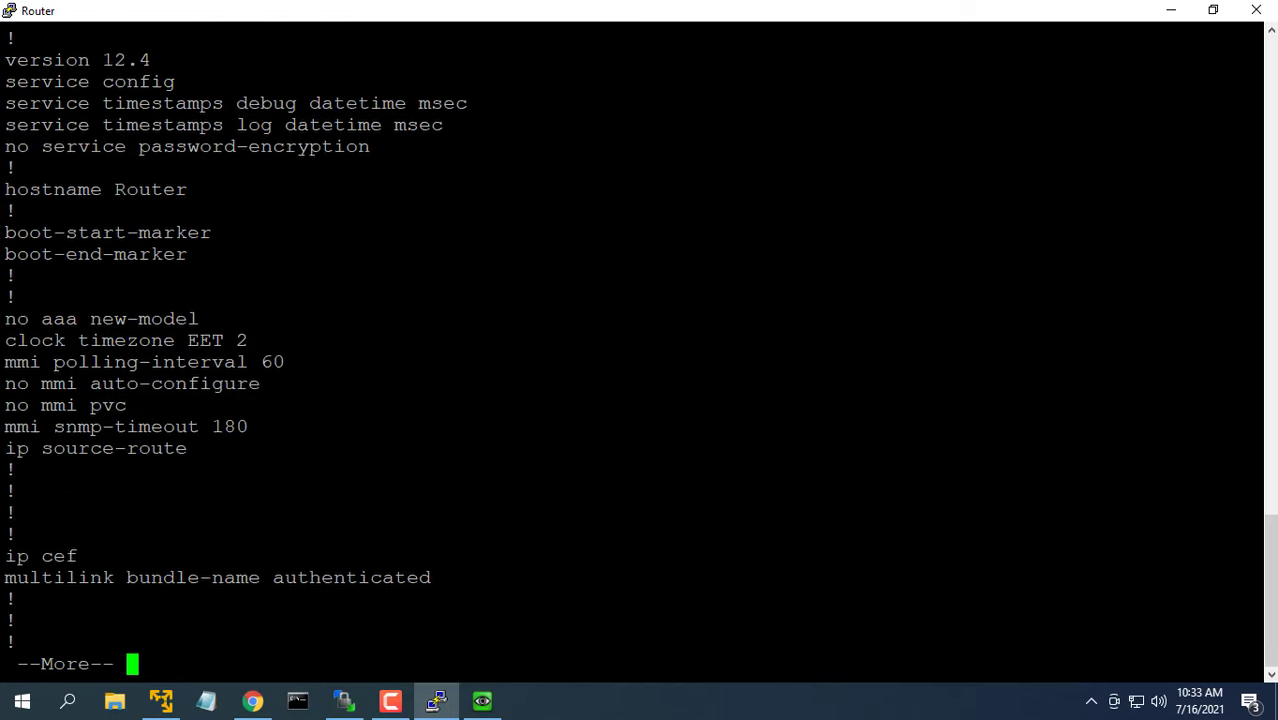
key(Return)
key(Return)
key(Return)
key(Return)
key(Return)
key(Return)
key(Return)
key(Return)
key(Return)
key(Return)
key(Return)
key(Return)
key(Return)
key(Return)
key(Return)
key(Return)
key(Return)
key(Return)
key(Return)
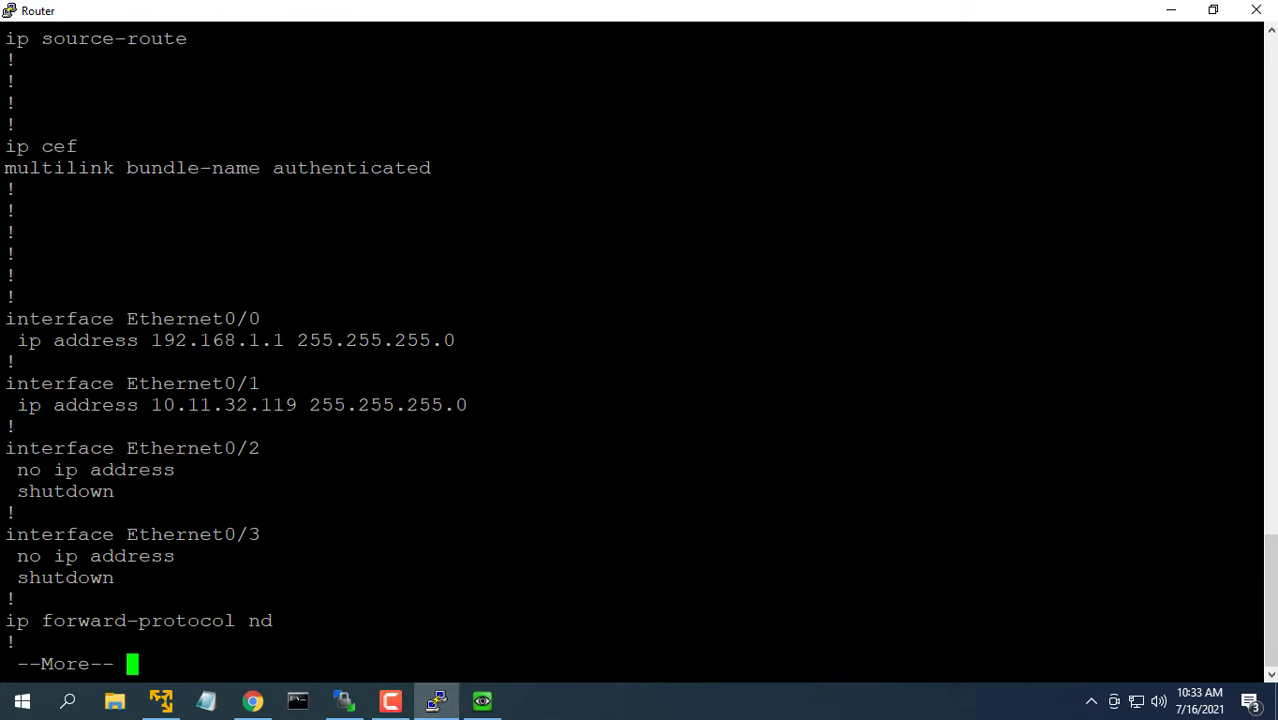
key(Return)
drag(18, 318, 470, 318)
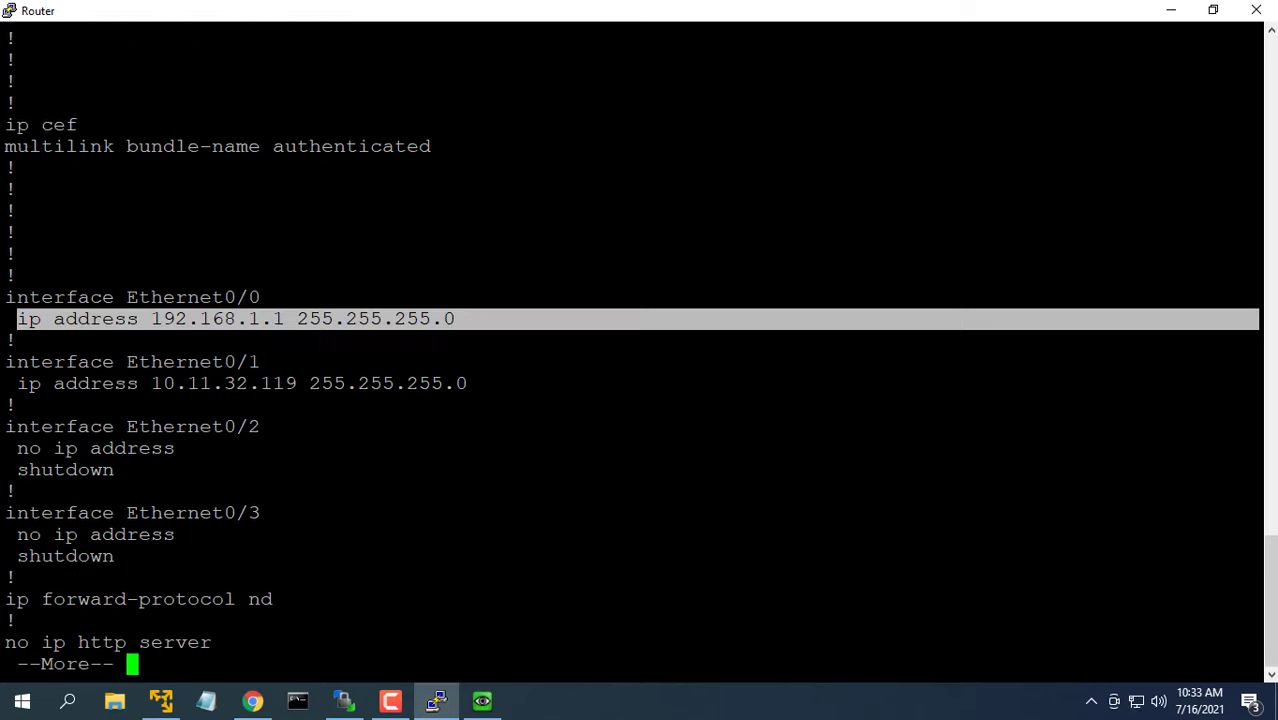
drag(16, 384, 513, 381)
key(Return)
key(Return)
key(Return)
key(Return)
key(Return)
key(Return)
key(Return)
key(Return)
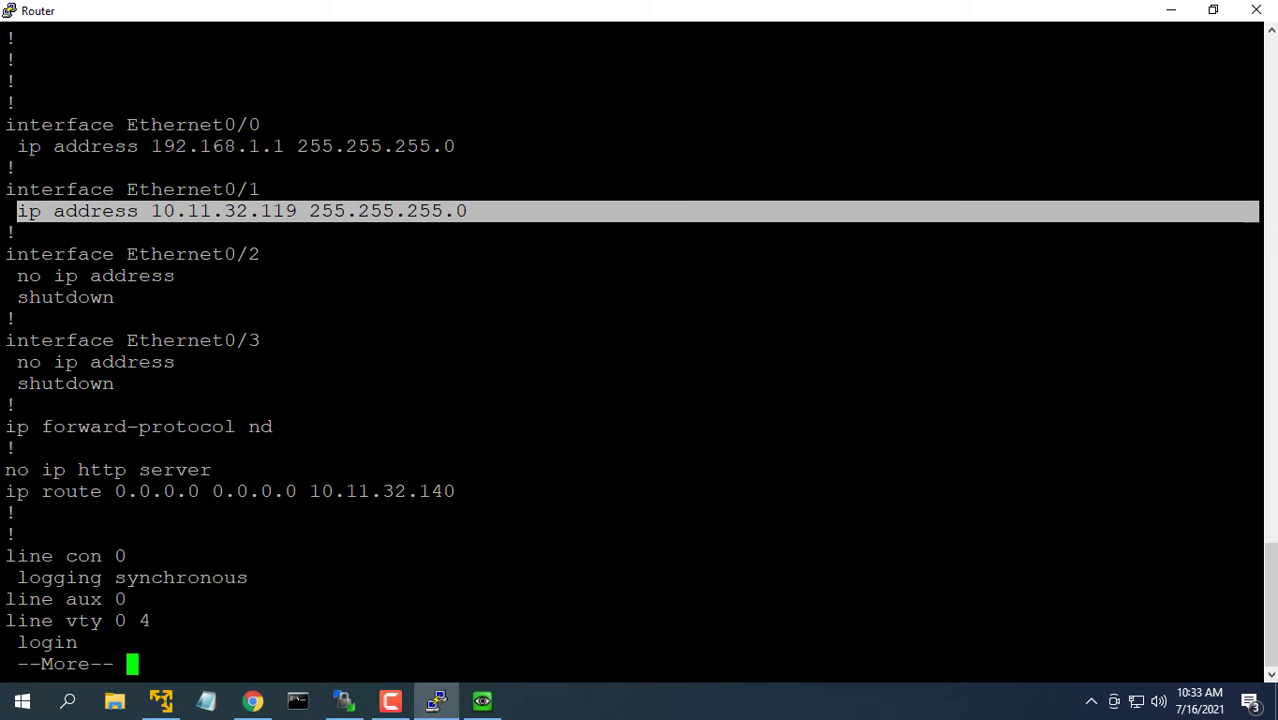
drag(5, 491, 456, 491)
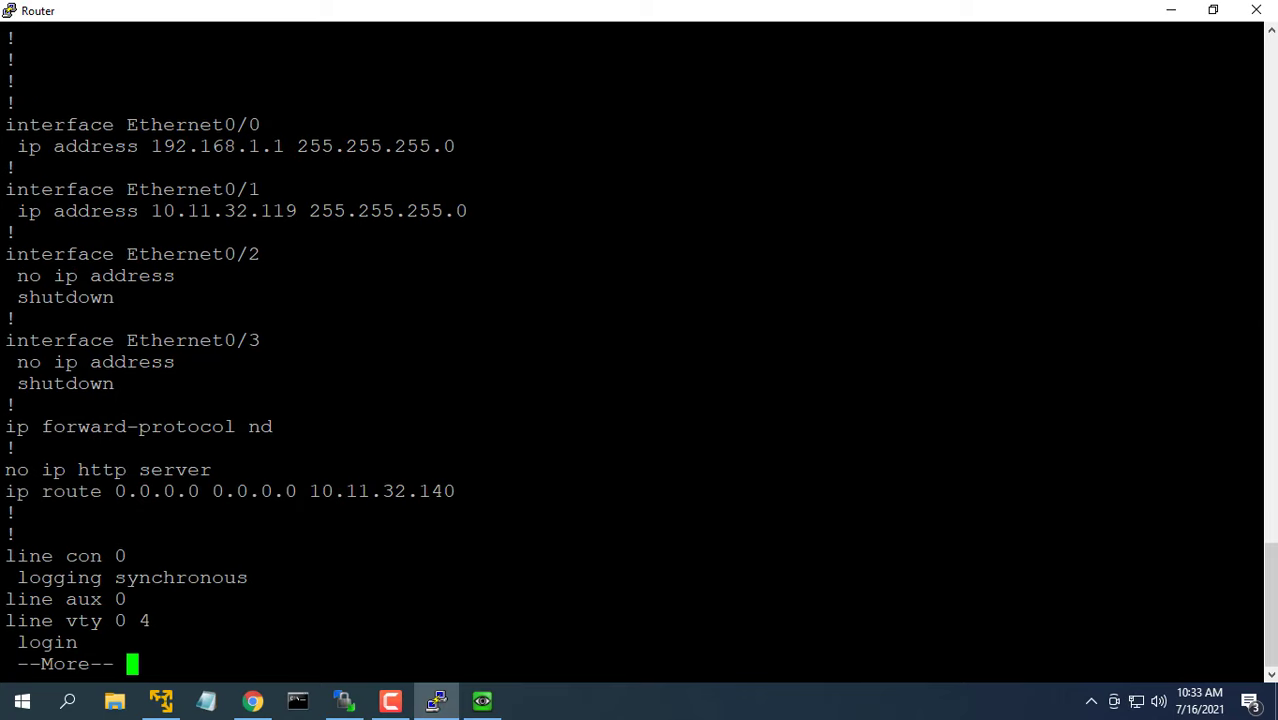